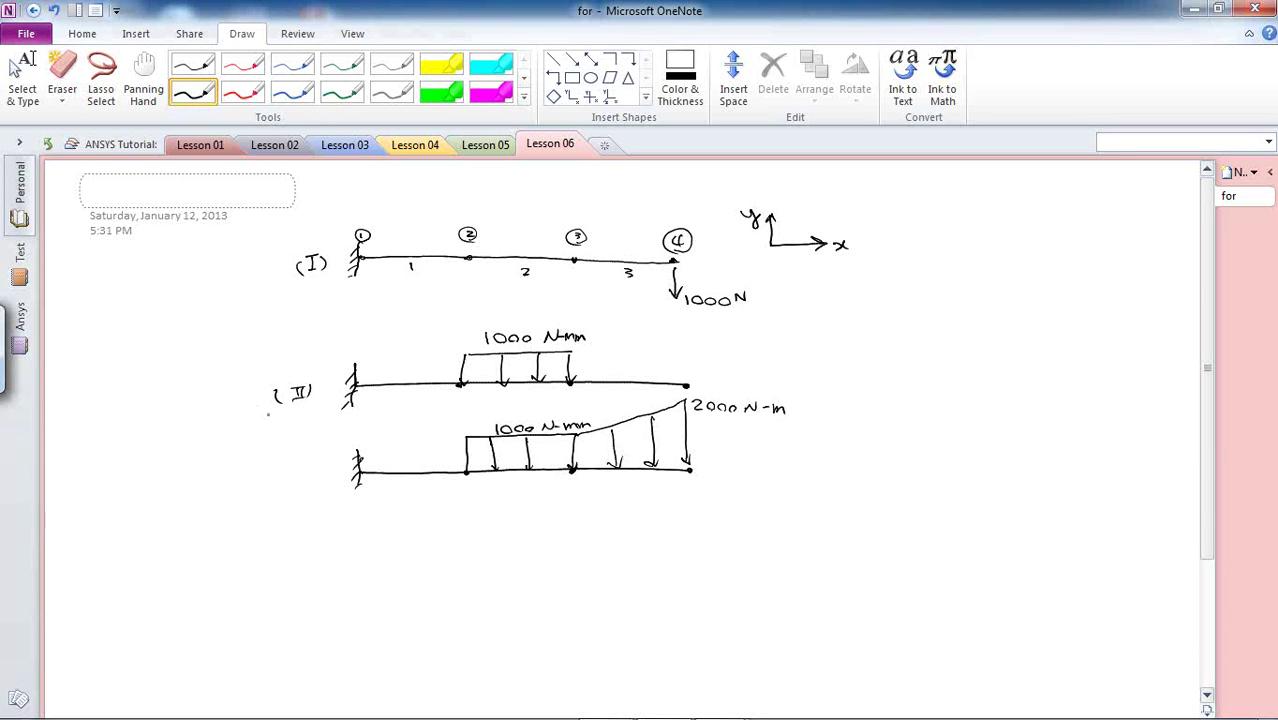
Label the third beam sketch (III) and write the degrees of freedom Uy and Rot(z) beside the coordinate axes
drag(281, 477, 295, 476)
drag(288, 477, 283, 490)
drag(294, 476, 296, 488)
drag(299, 473, 275, 495)
mouse_move(905, 233)
mouse_down()
mouse_move(925, 235)
mouse_move(936, 265)
mouse_move(987, 246)
mouse_move(1019, 258)
mouse_move(1023, 246)
mouse_move(1030, 262)
mouse_up()
drag(1040, 250, 1052, 263)
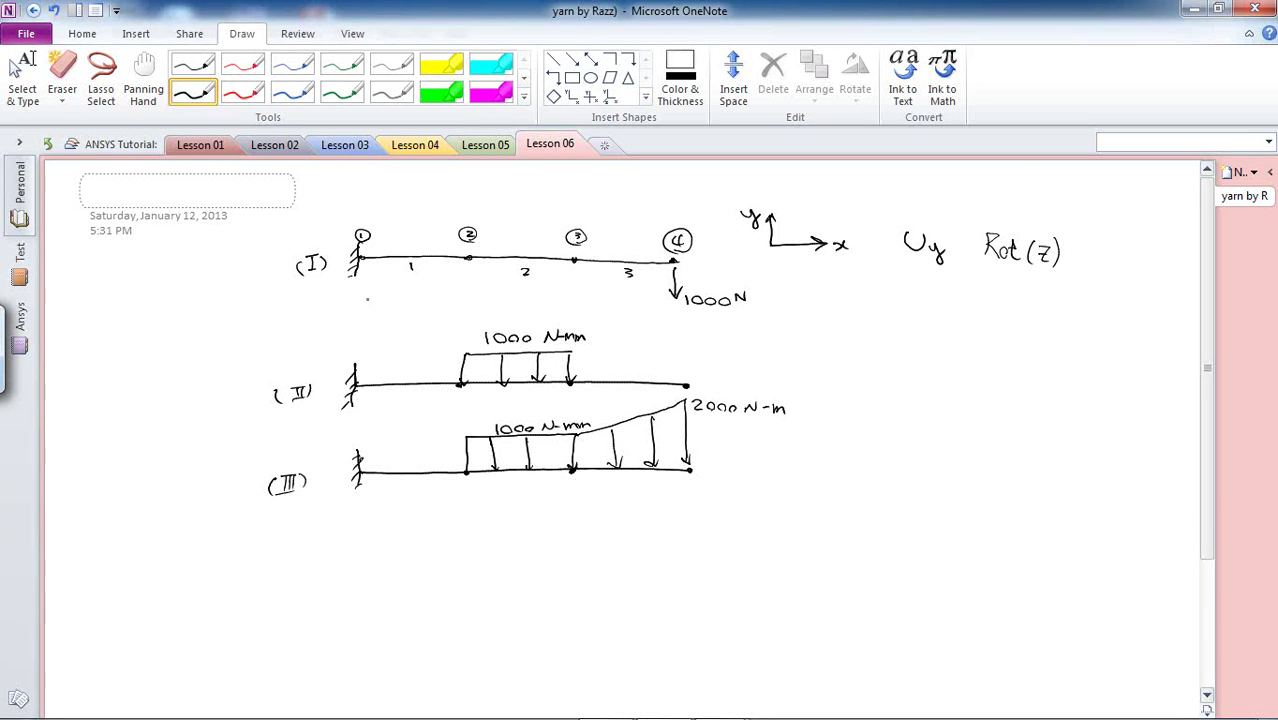
Draw dimension arrows under the three spans of beam (I) and label each one 100
drag(366, 290, 469, 287)
mouse_move(455, 280)
mouse_down()
mouse_move(470, 287)
mouse_move(456, 295)
mouse_up()
mouse_move(372, 284)
mouse_down()
mouse_move(368, 297)
mouse_move(400, 304)
mouse_up()
drag(476, 293, 577, 287)
mouse_move(577, 287)
mouse_down()
mouse_move(510, 310)
mouse_move(521, 301)
mouse_up()
drag(538, 300, 670, 294)
drag(592, 290, 603, 315)
drag(616, 308, 629, 309)
click(433, 268)
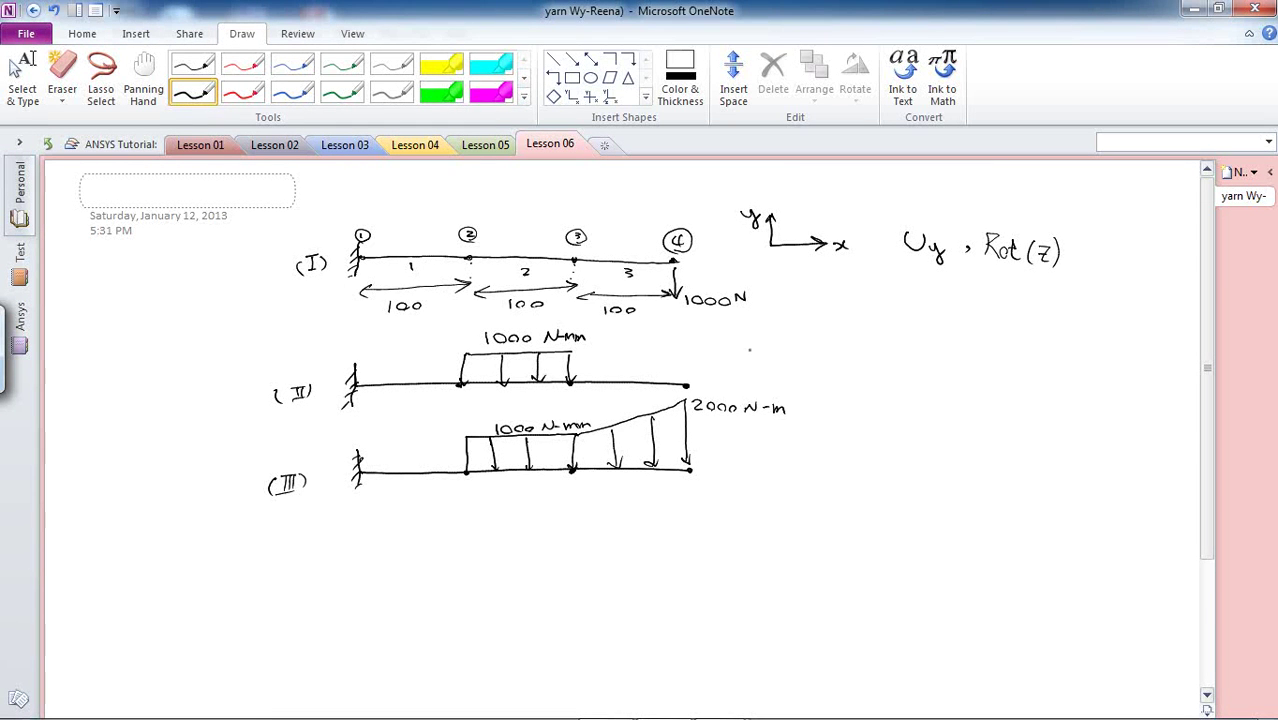
Write the material data below the degrees of freedom: Mat → Steel, E = 200 GPa, ν = 0.3
mouse_move(841, 328)
mouse_down()
mouse_move(848, 315)
mouse_move(856, 327)
mouse_up()
drag(860, 320, 872, 327)
drag(880, 311, 879, 327)
drag(872, 316, 956, 333)
drag(948, 322, 985, 331)
mouse_move(988, 313)
mouse_down()
mouse_move(990, 334)
mouse_move(936, 364)
mouse_up()
drag(946, 357, 976, 363)
drag(986, 351, 1032, 362)
drag(1036, 350, 1040, 358)
drag(1058, 364, 1060, 370)
mouse_move(915, 387)
mouse_down()
mouse_move(922, 399)
mouse_move(935, 386)
mouse_up()
drag(940, 393, 950, 397)
drag(968, 391, 966, 392)
mouse_move(976, 399)
mouse_down()
mouse_move(995, 397)
mouse_move(987, 405)
mouse_up()
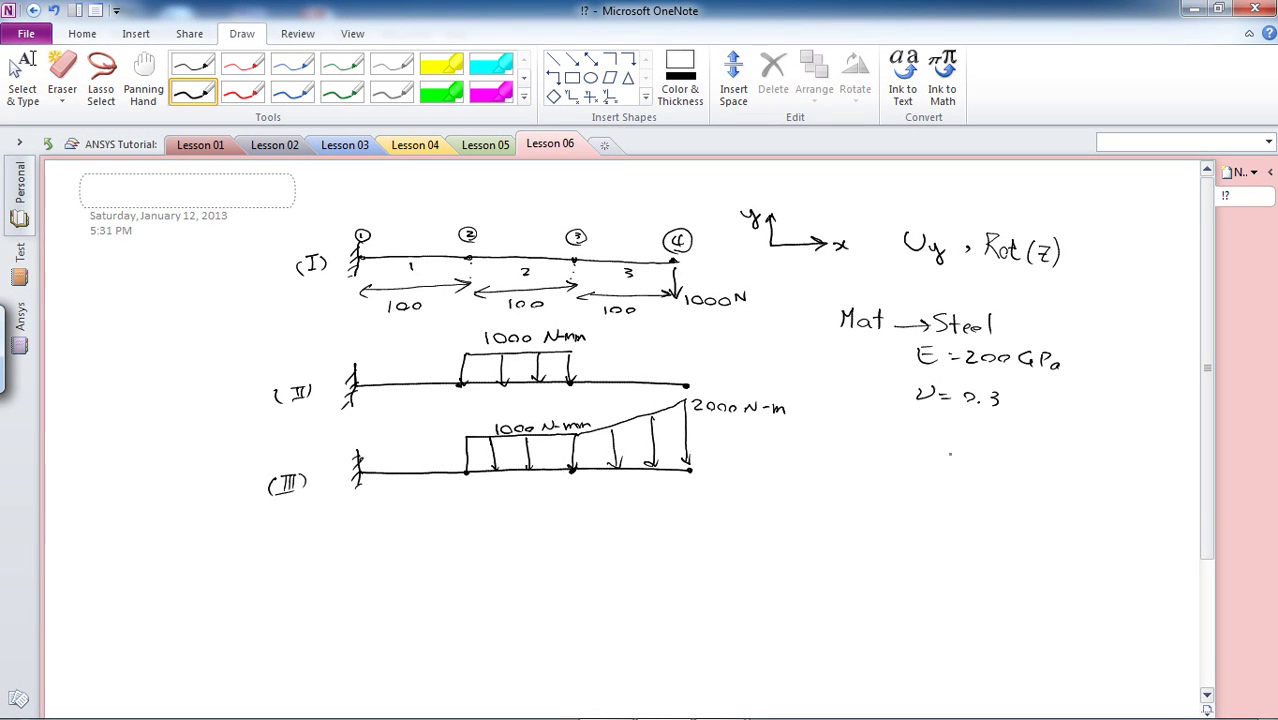
Draw a separating line under the material data and write "Element Beam 3" beneath it
drag(838, 431, 1054, 433)
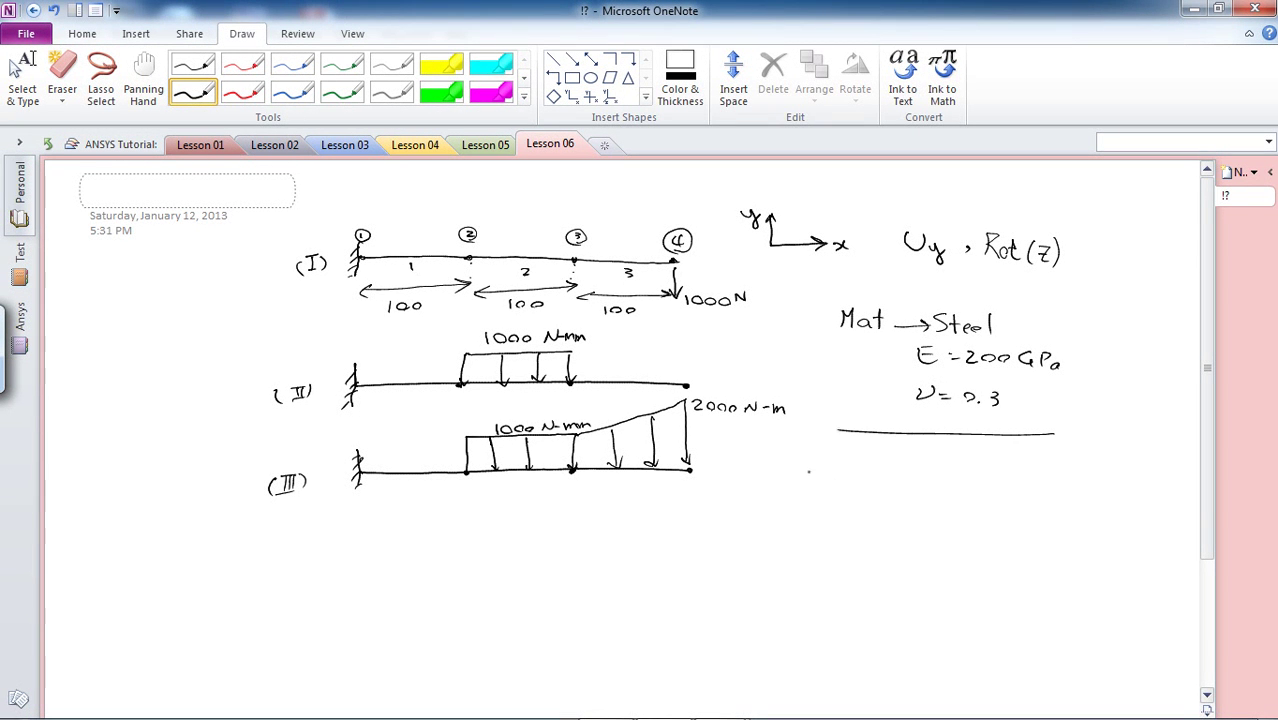
mouse_move(825, 451)
mouse_down()
mouse_move(838, 451)
mouse_move(826, 468)
mouse_move(837, 460)
mouse_up()
drag(827, 468, 838, 468)
mouse_move(845, 451)
mouse_down()
mouse_move(845, 469)
mouse_move(899, 475)
mouse_up()
drag(894, 464, 949, 476)
mouse_move(950, 458)
mouse_down()
mouse_move(950, 476)
mouse_move(973, 474)
mouse_up()
drag(984, 467, 1020, 474)
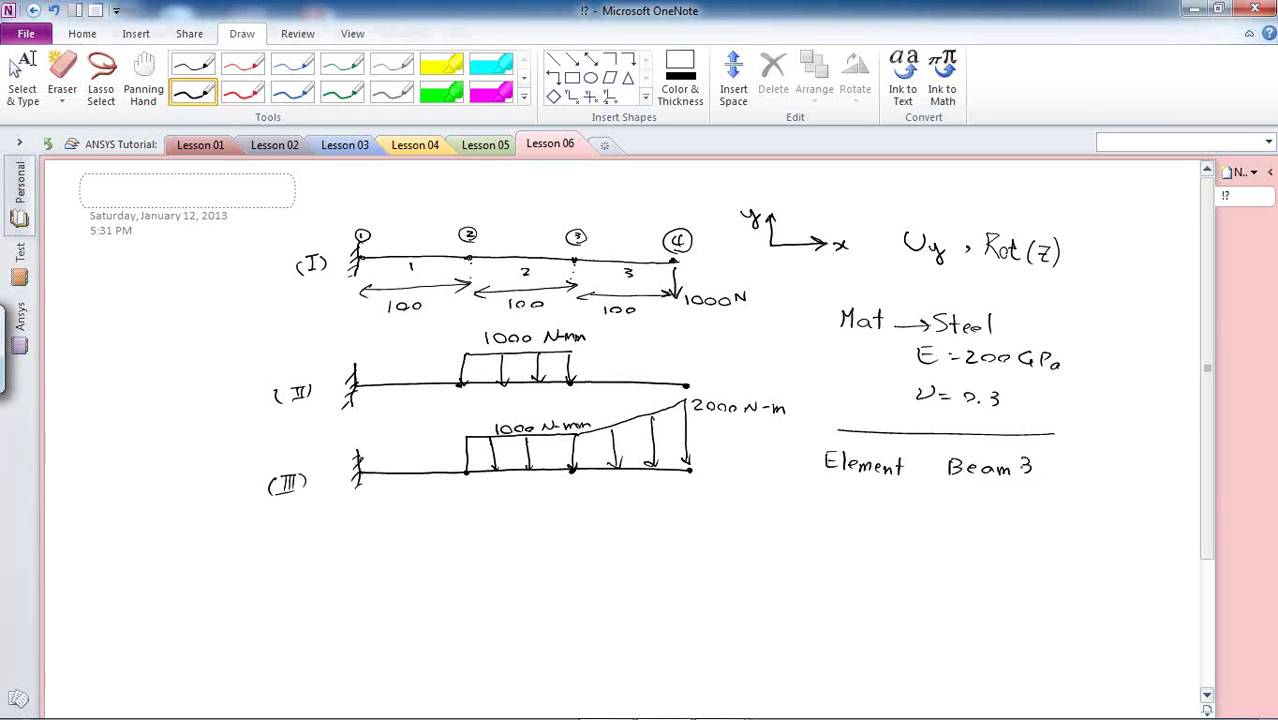
Write "Cross section 12x12" under the element note and sketch a square with two sides labelled 12
drag(910, 508, 910, 521)
drag(923, 512, 937, 514)
mouse_move(950, 511)
mouse_down()
mouse_move(944, 520)
mouse_move(998, 523)
mouse_up()
drag(1007, 505, 1007, 524)
drag(1001, 512, 1016, 526)
drag(1026, 520, 1083, 530)
click(1047, 527)
mouse_move(1087, 514)
mouse_down()
mouse_move(1098, 529)
mouse_move(1087, 530)
mouse_move(1107, 530)
mouse_up()
drag(1111, 514, 1120, 530)
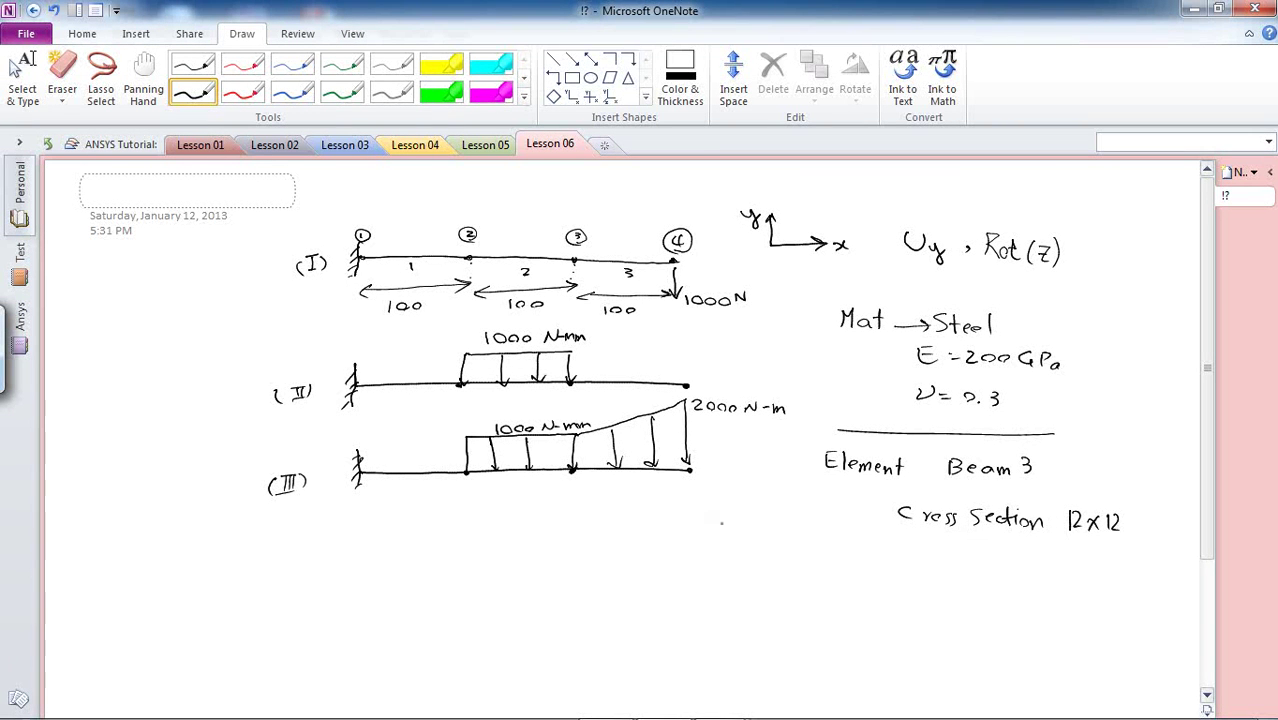
mouse_move(709, 525)
mouse_down()
mouse_move(758, 526)
mouse_move(706, 570)
mouse_move(752, 569)
mouse_up()
mouse_move(719, 500)
mouse_down()
mouse_move(719, 514)
mouse_move(736, 515)
mouse_up()
mouse_move(667, 539)
mouse_down()
mouse_move(667, 552)
mouse_move(689, 552)
mouse_up()
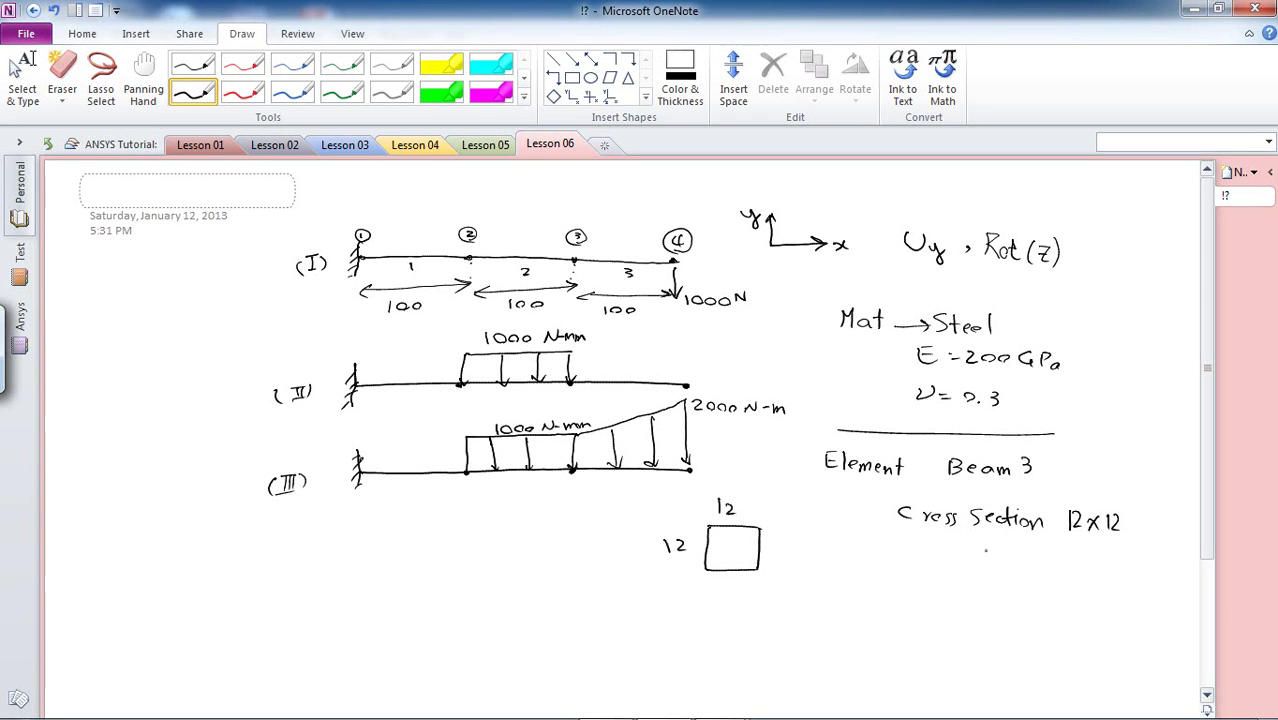
Write the area moment of inertia as Izz = 12³ below the cross-section note
mouse_move(892, 545)
mouse_down()
mouse_move(910, 545)
mouse_move(900, 566)
mouse_move(955, 561)
mouse_up()
mouse_move(944, 556)
mouse_down()
mouse_move(978, 568)
mouse_move(990, 548)
mouse_move(984, 557)
mouse_up()
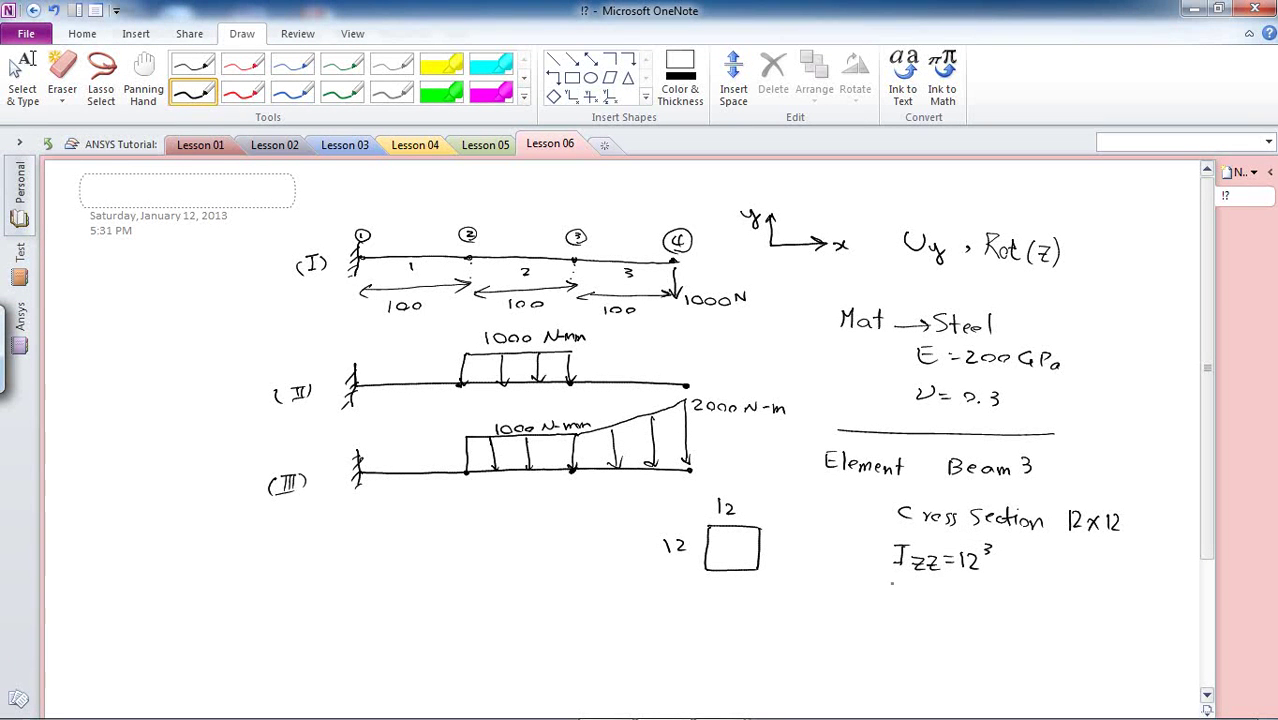
drag(892, 586, 1002, 583)
Switch to ANSYS and restrict the GUI filtering preferences to the Structural discipline
key(alt+Tab)
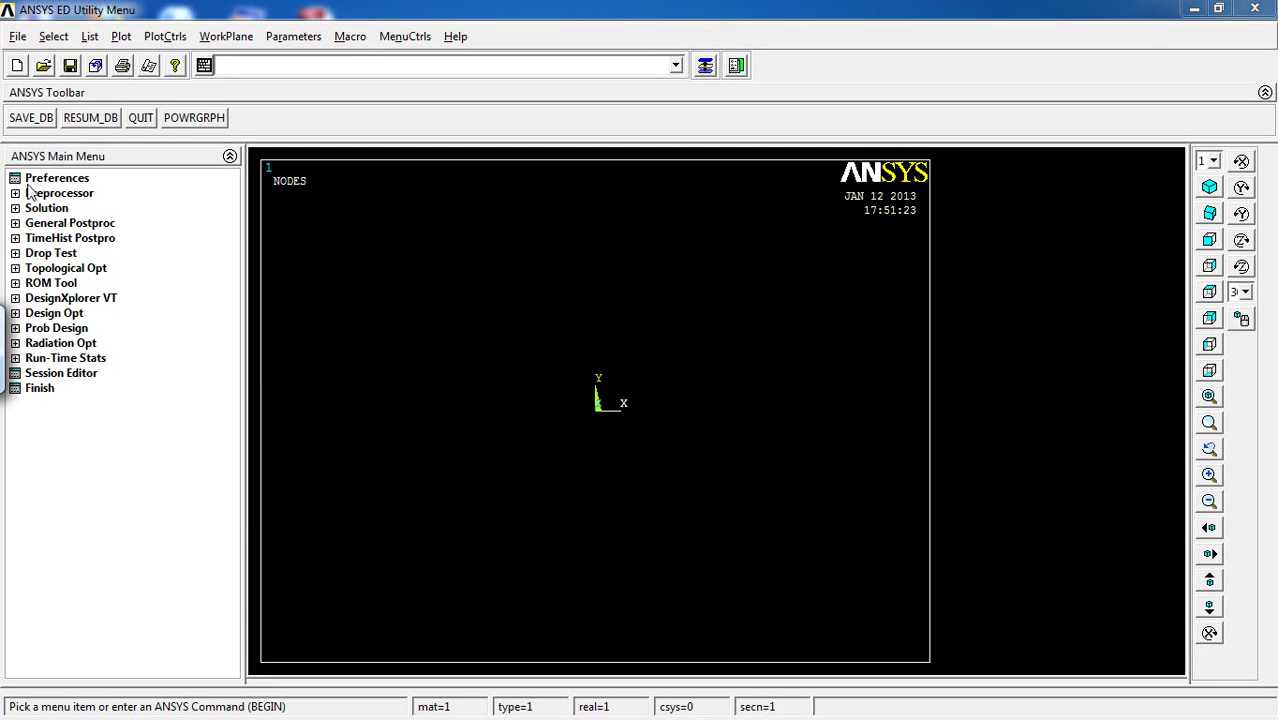
click(33, 182)
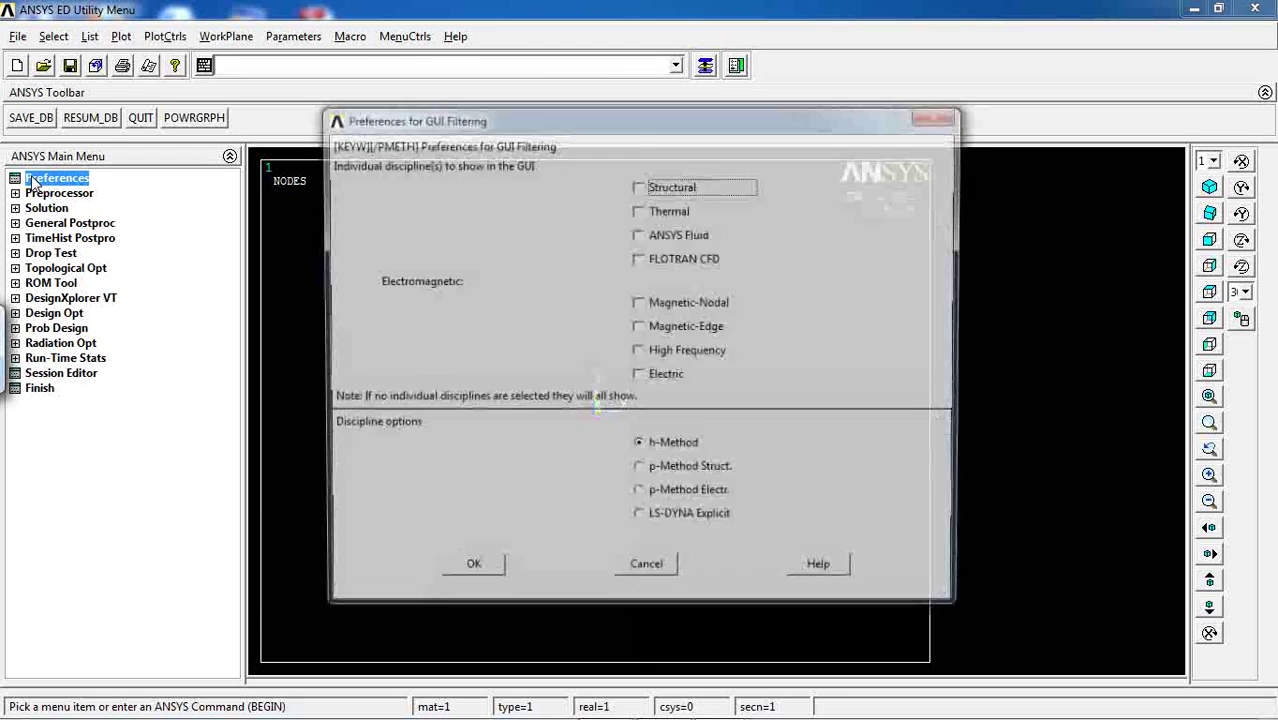
click(638, 185)
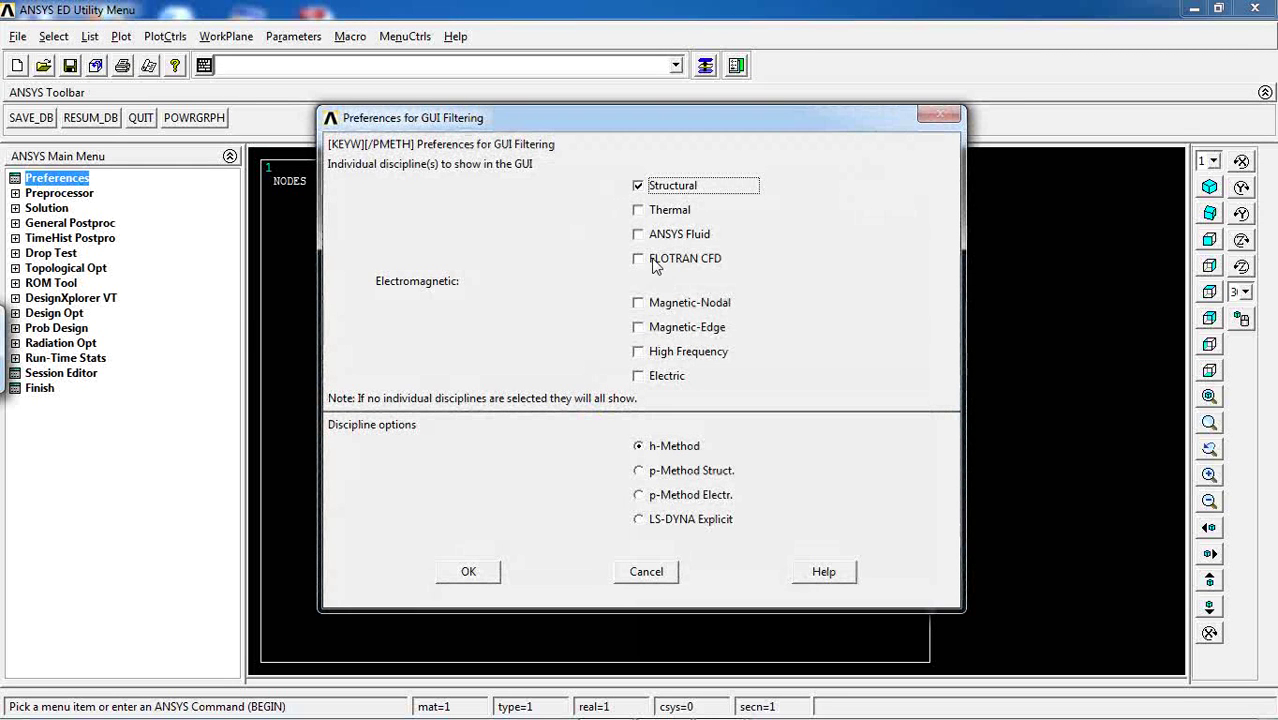
click(469, 571)
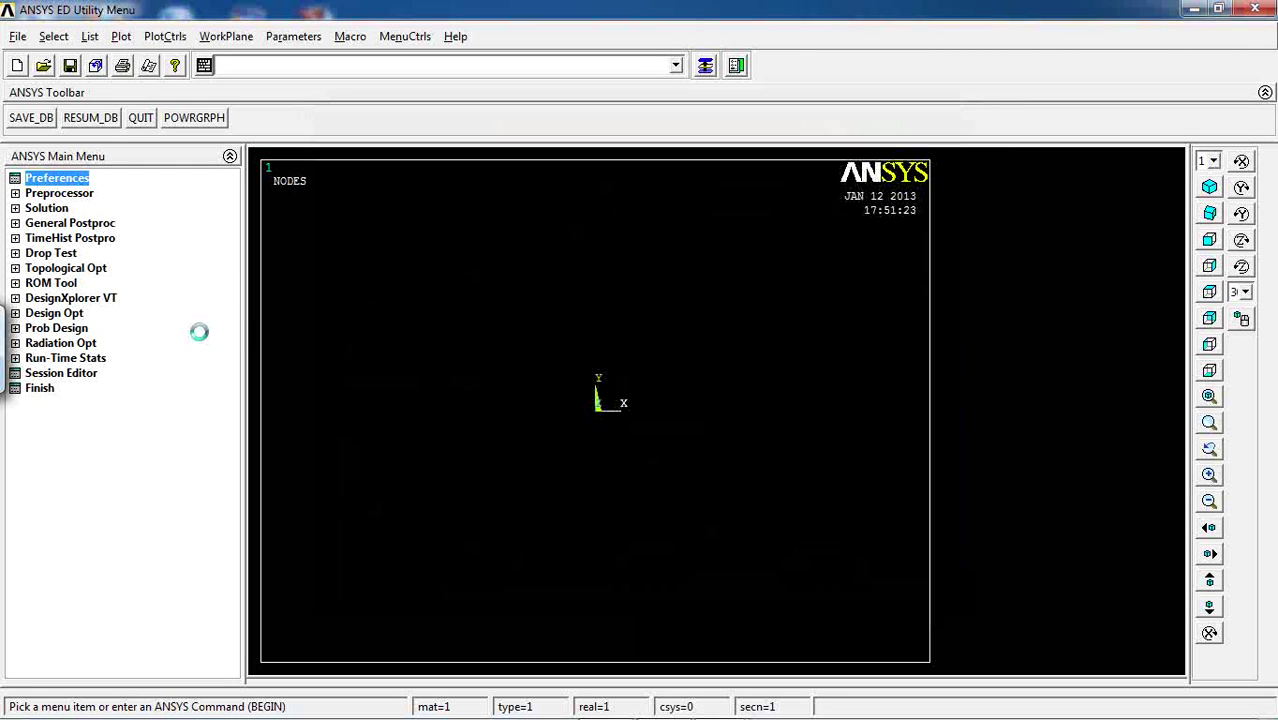
Add the Beam 2D elastic 3 element as type 1 and accept its default options
click(58, 193)
click(62, 209)
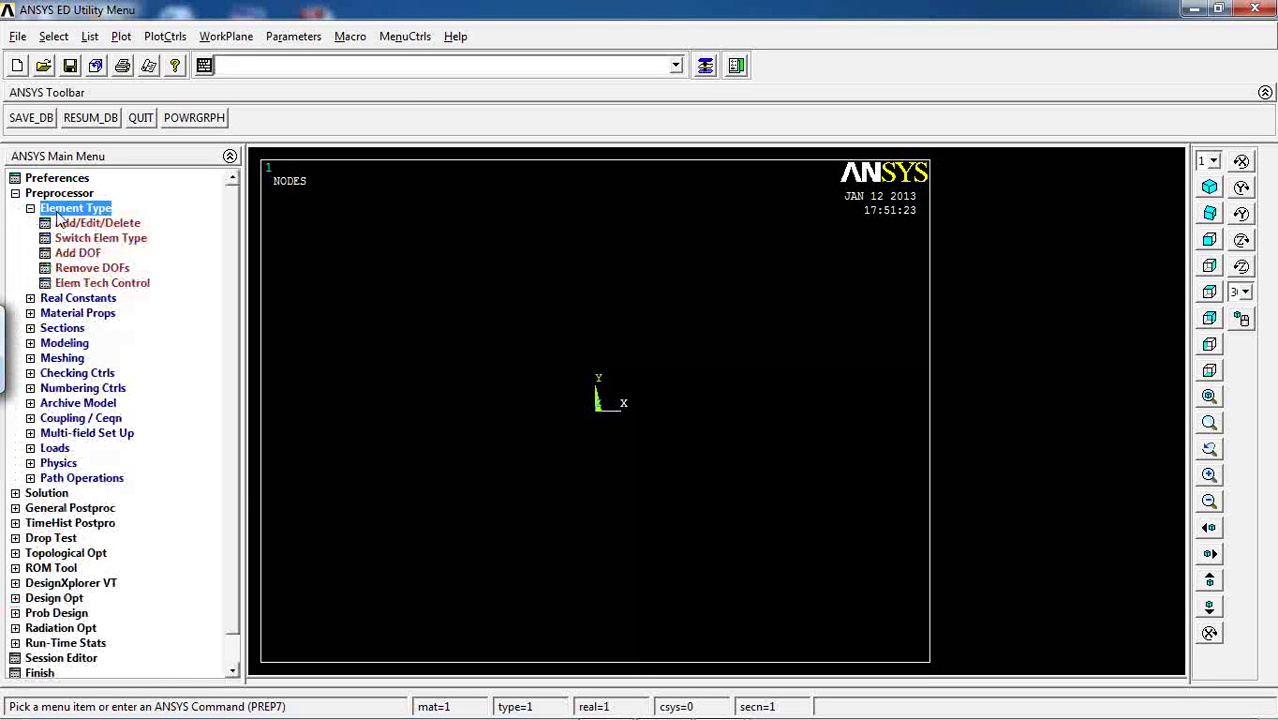
click(76, 226)
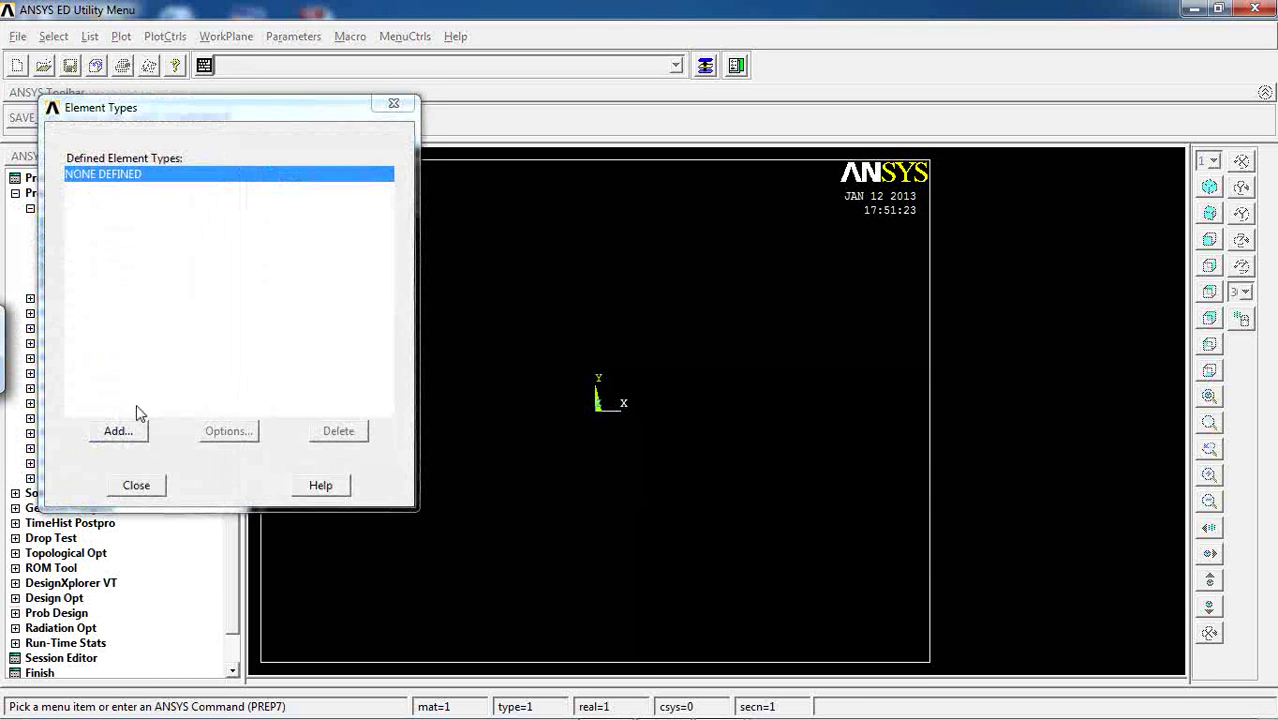
click(135, 430)
click(682, 318)
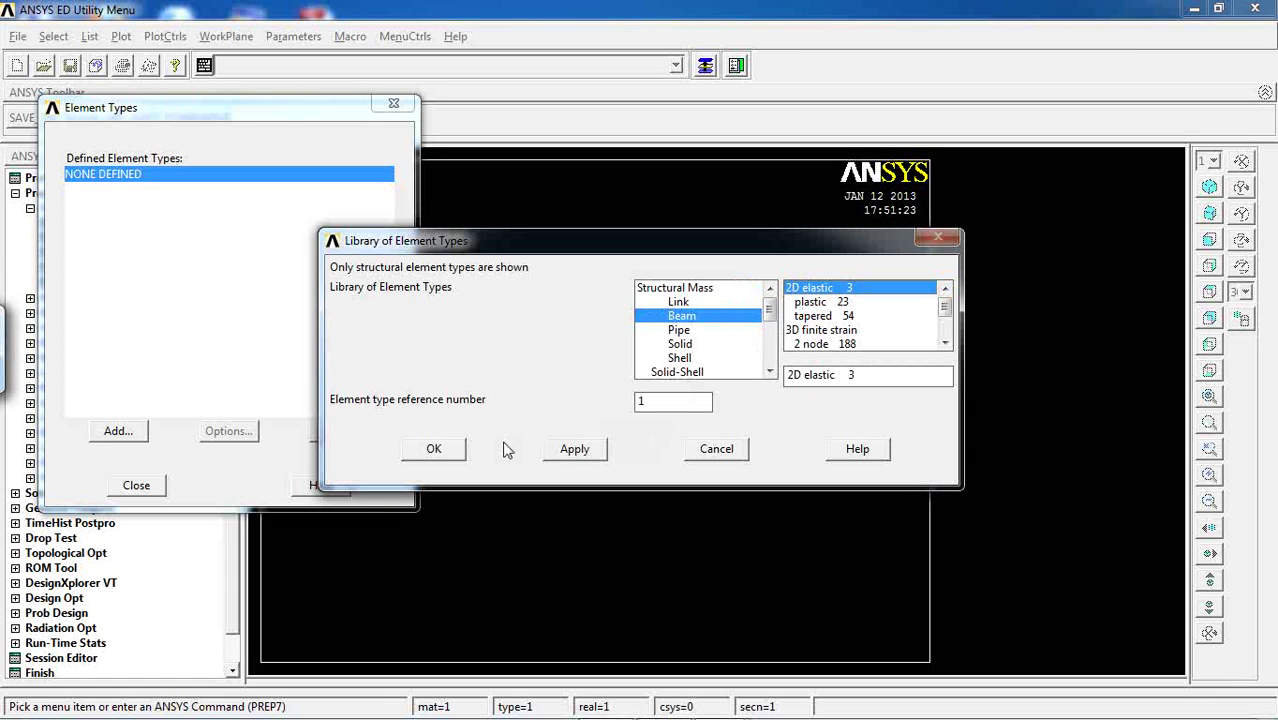
click(447, 449)
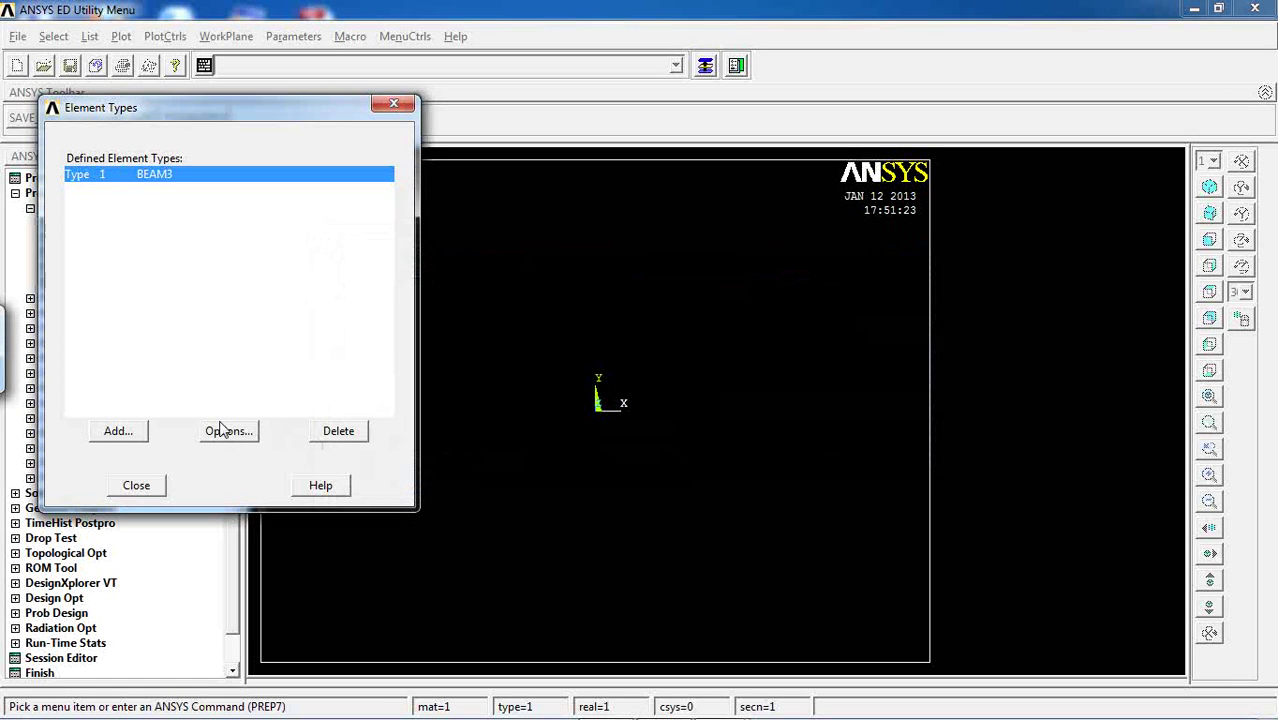
click(220, 432)
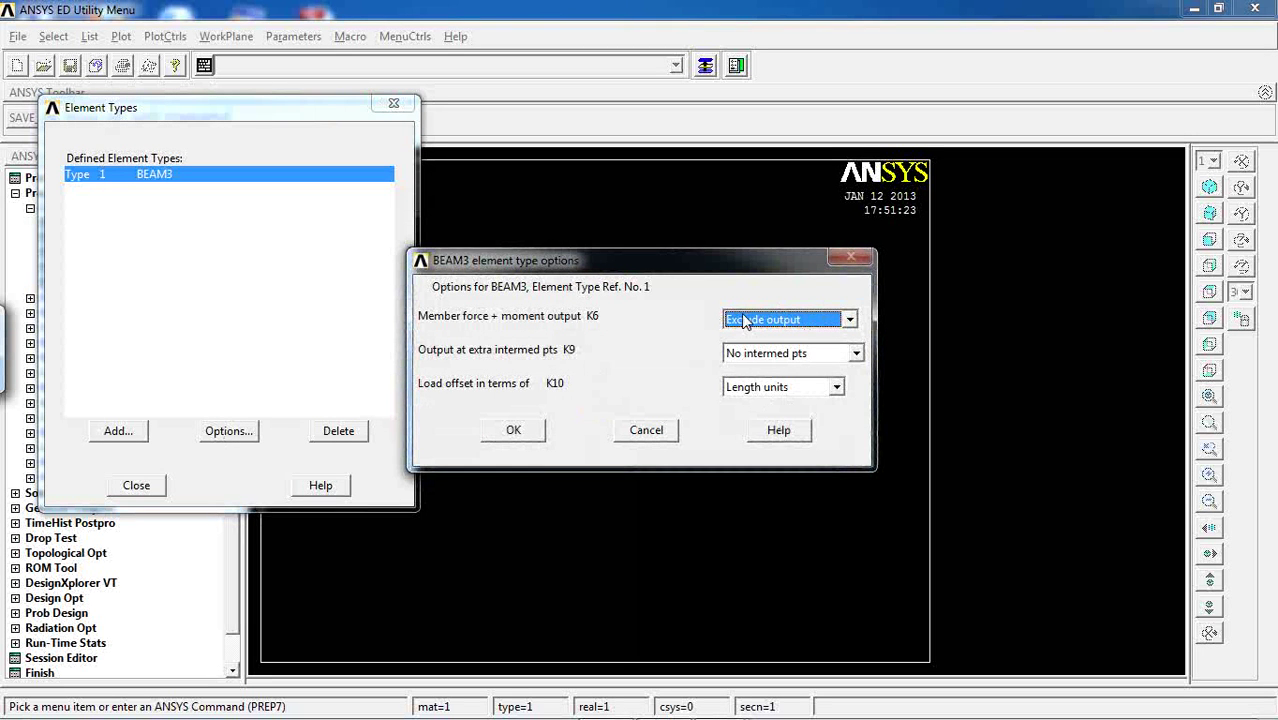
click(513, 430)
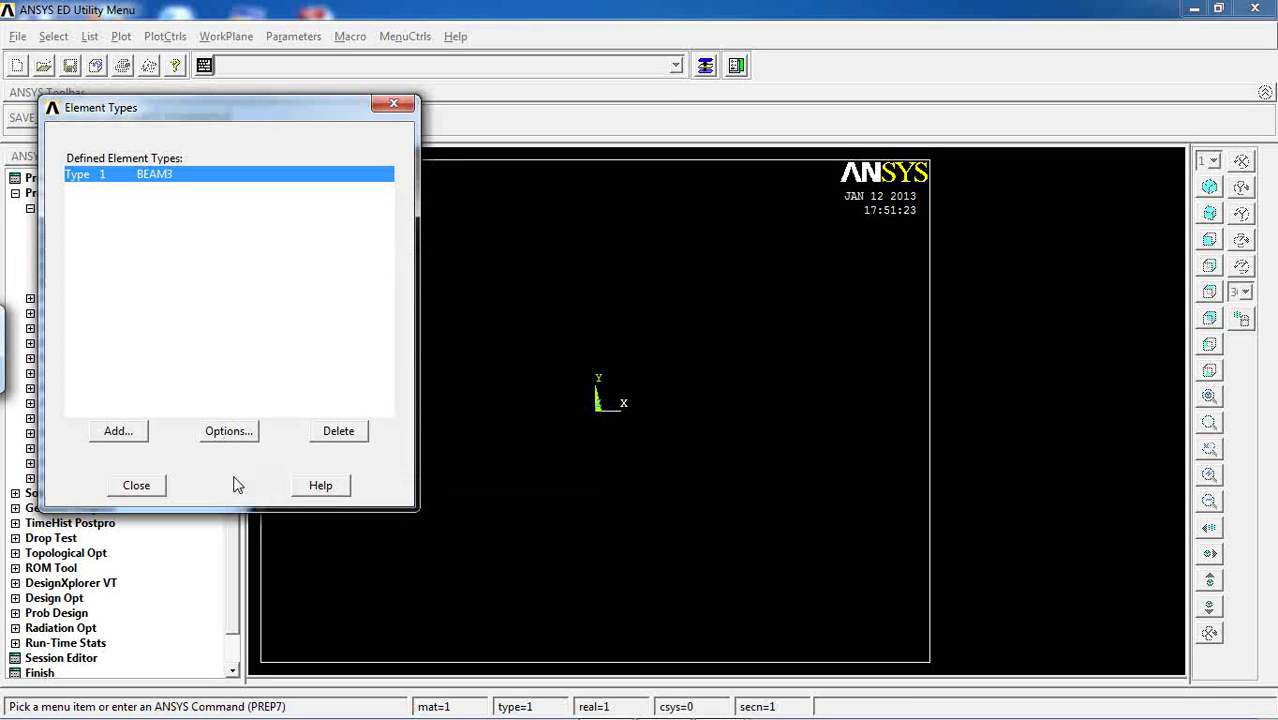
click(140, 488)
click(30, 208)
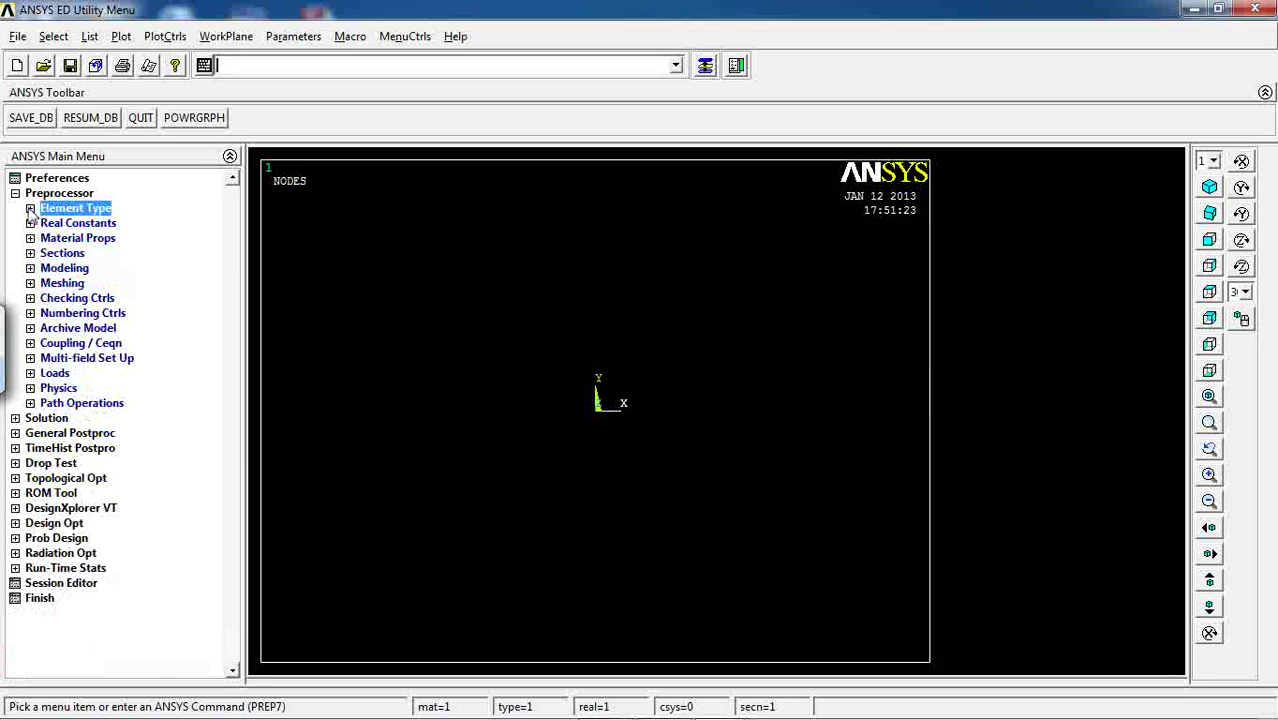
Define real constant set 1 for BEAM3 with area 12*12, moment of inertia IZZ 12*144 and total beam height 12
click(68, 223)
click(92, 238)
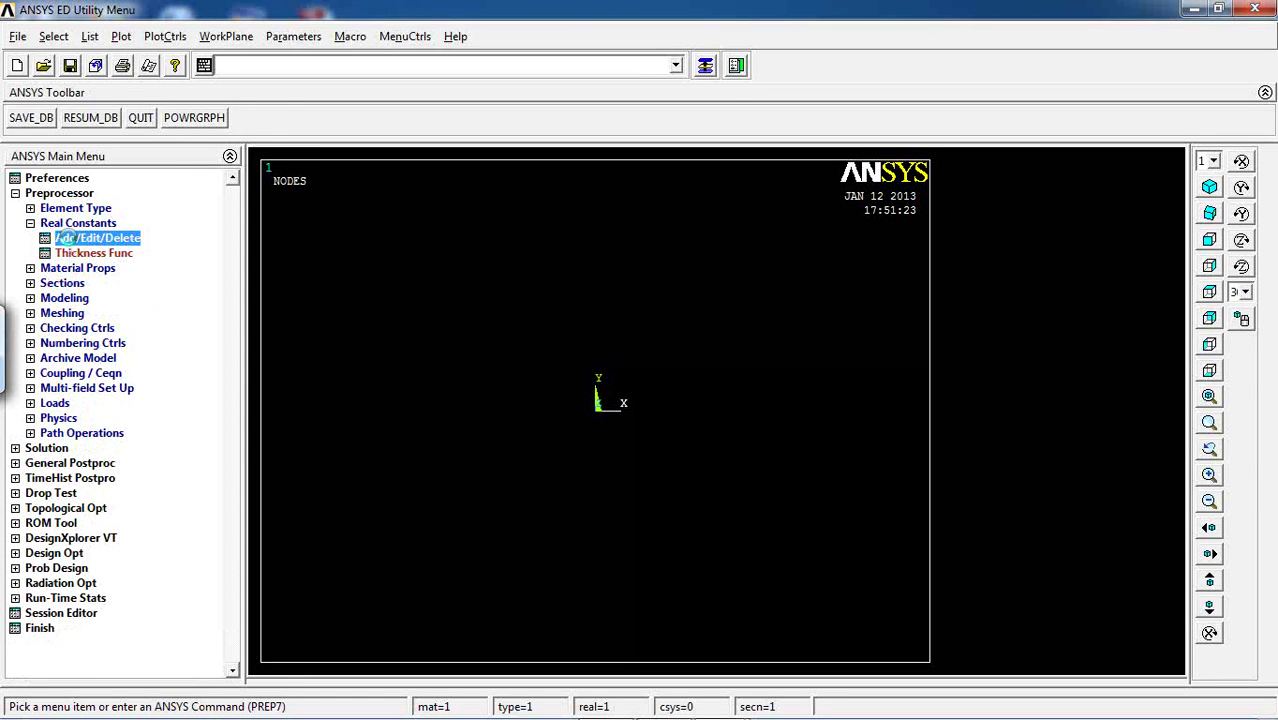
click(94, 406)
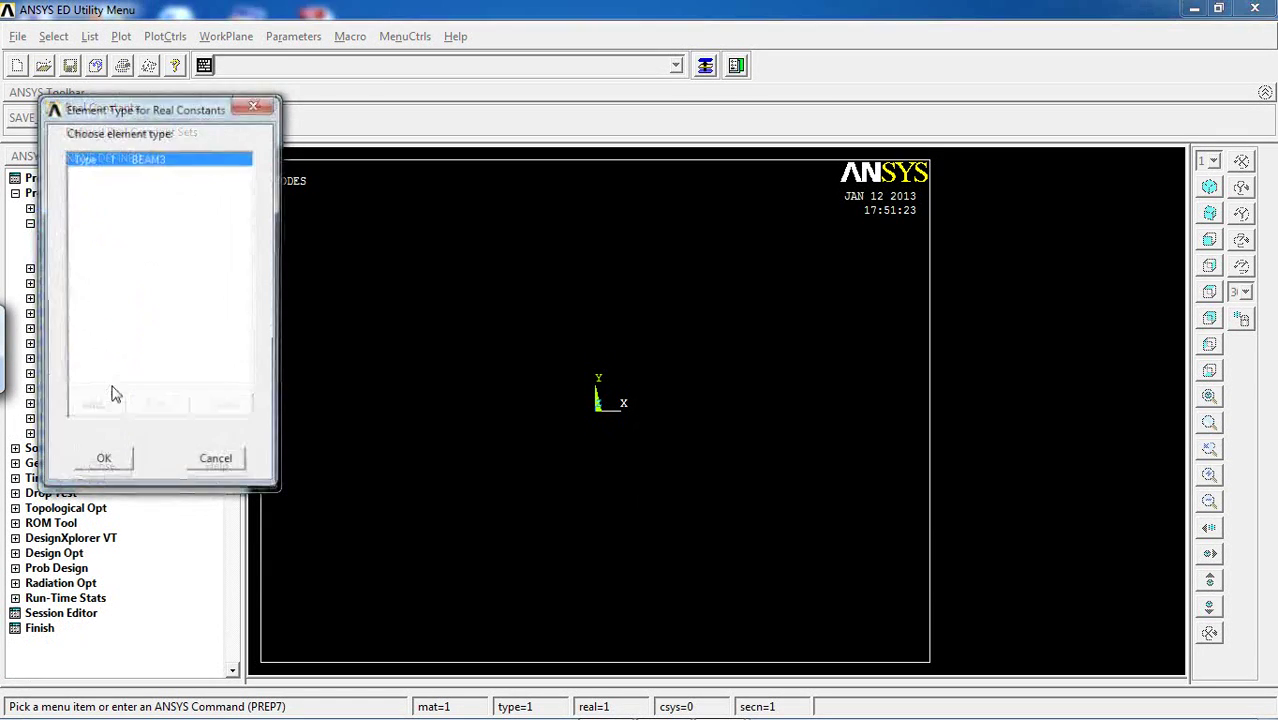
click(127, 467)
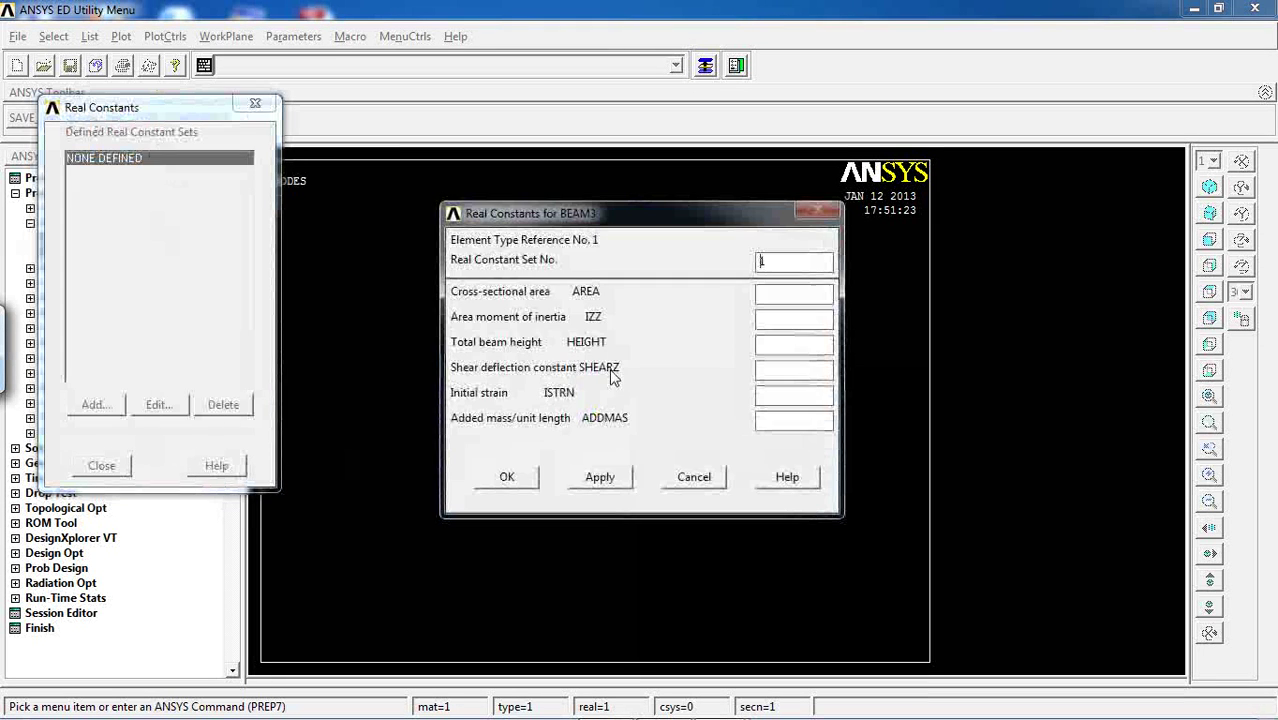
click(771, 295)
text(120)
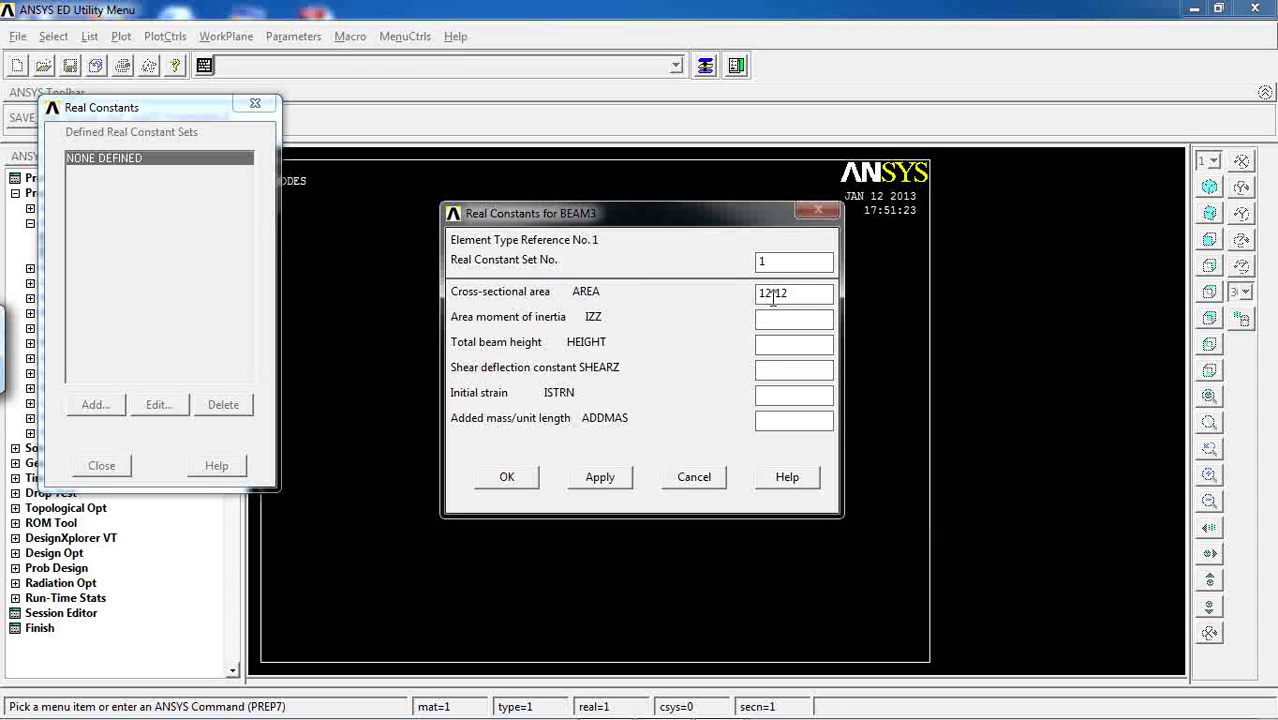
text(*144)
click(809, 355)
text(12)
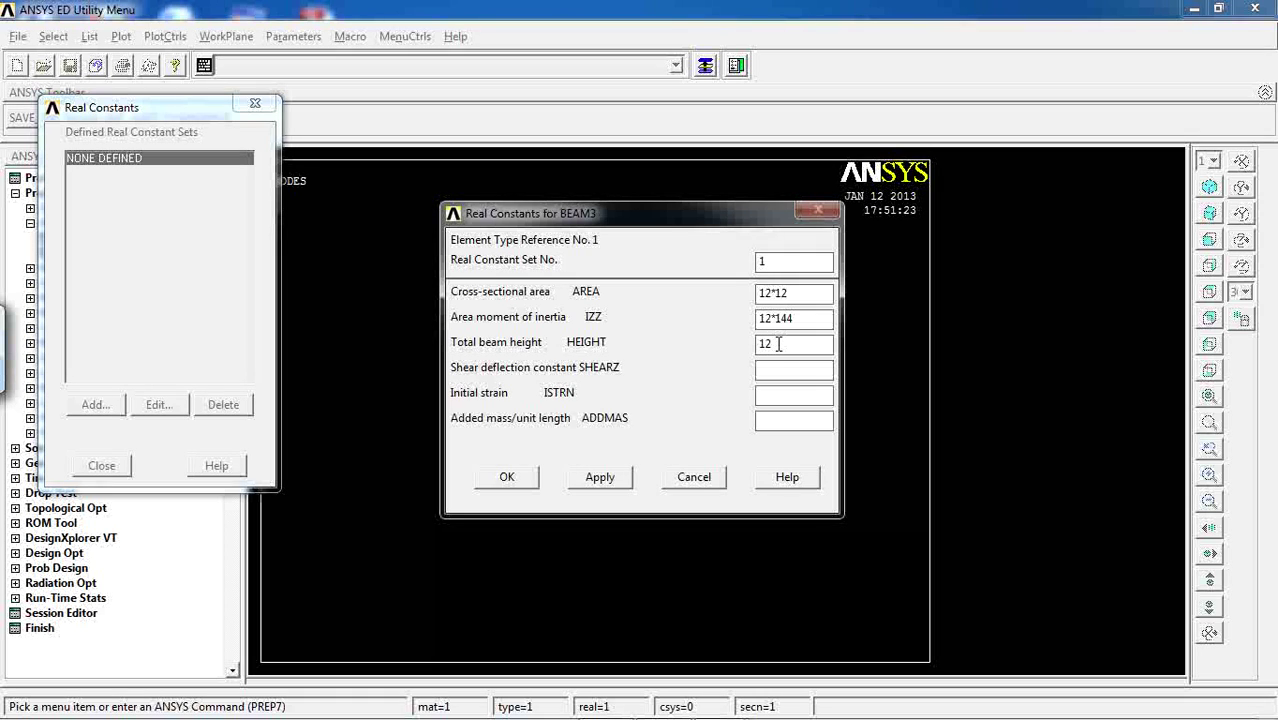
click(510, 478)
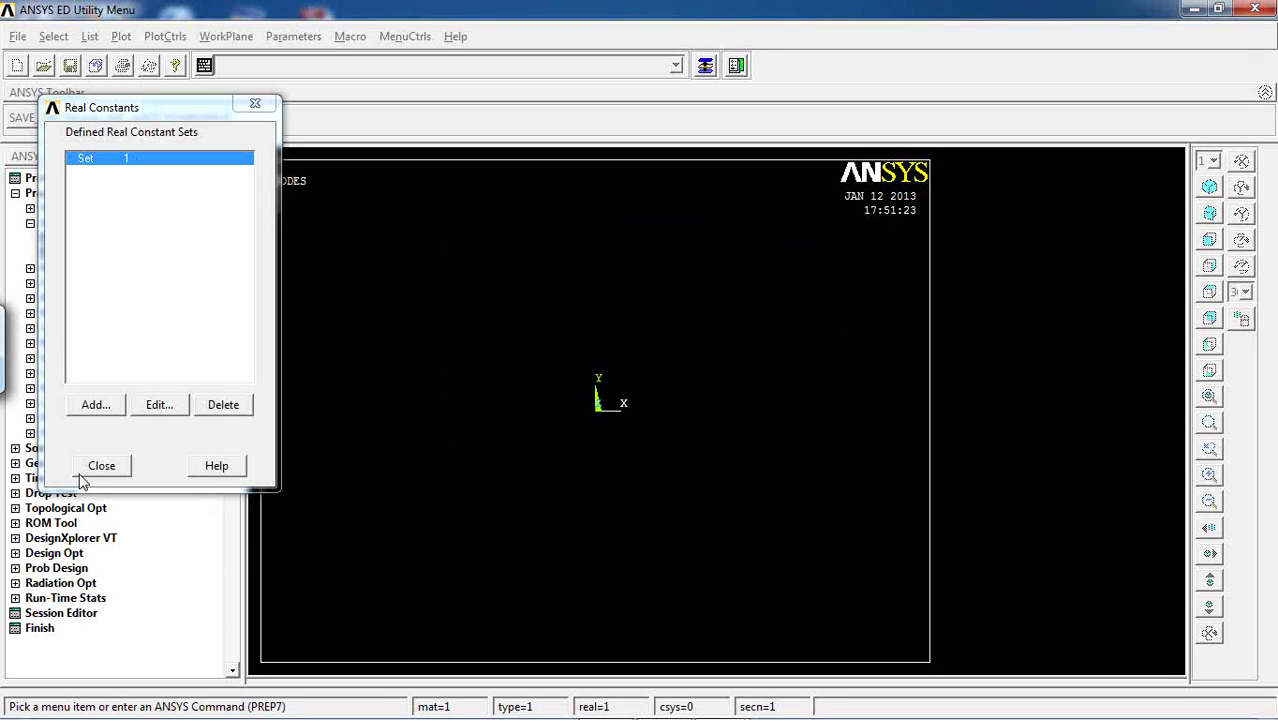
click(95, 467)
click(68, 226)
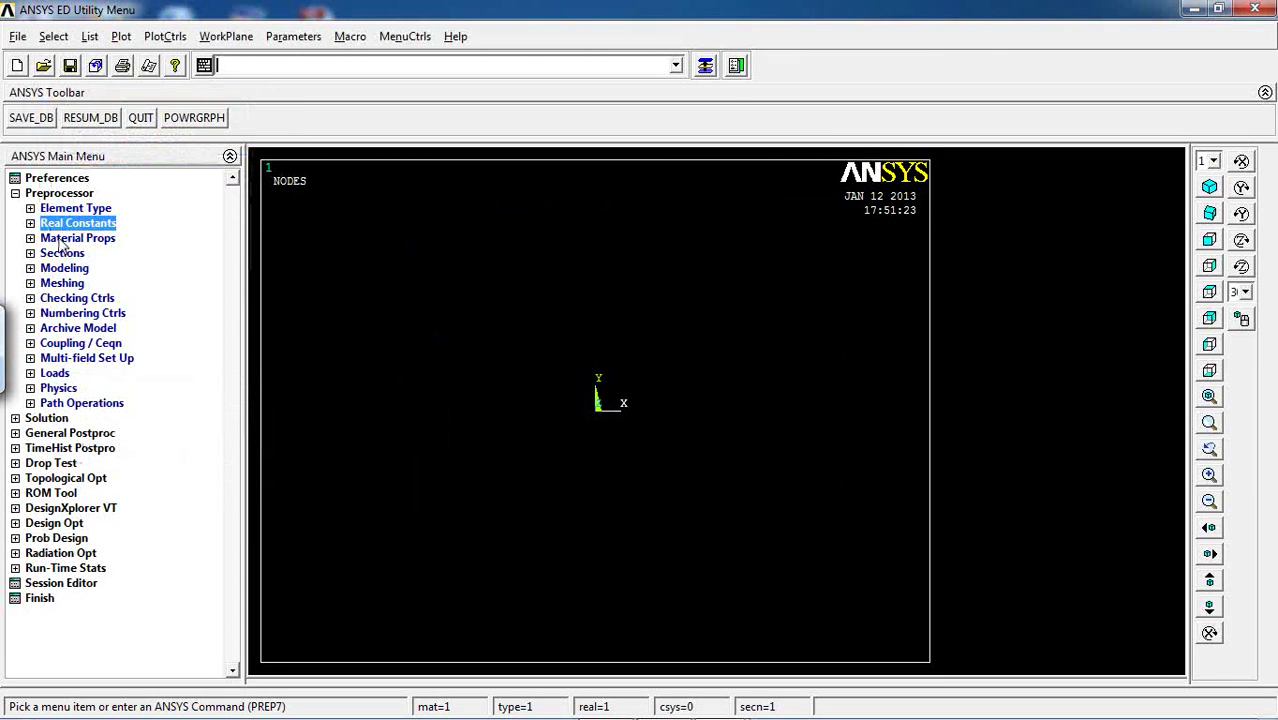
Define material model 1 as structural linear elastic isotropic with EX 2e11 and PRXY 0.3
click(62, 239)
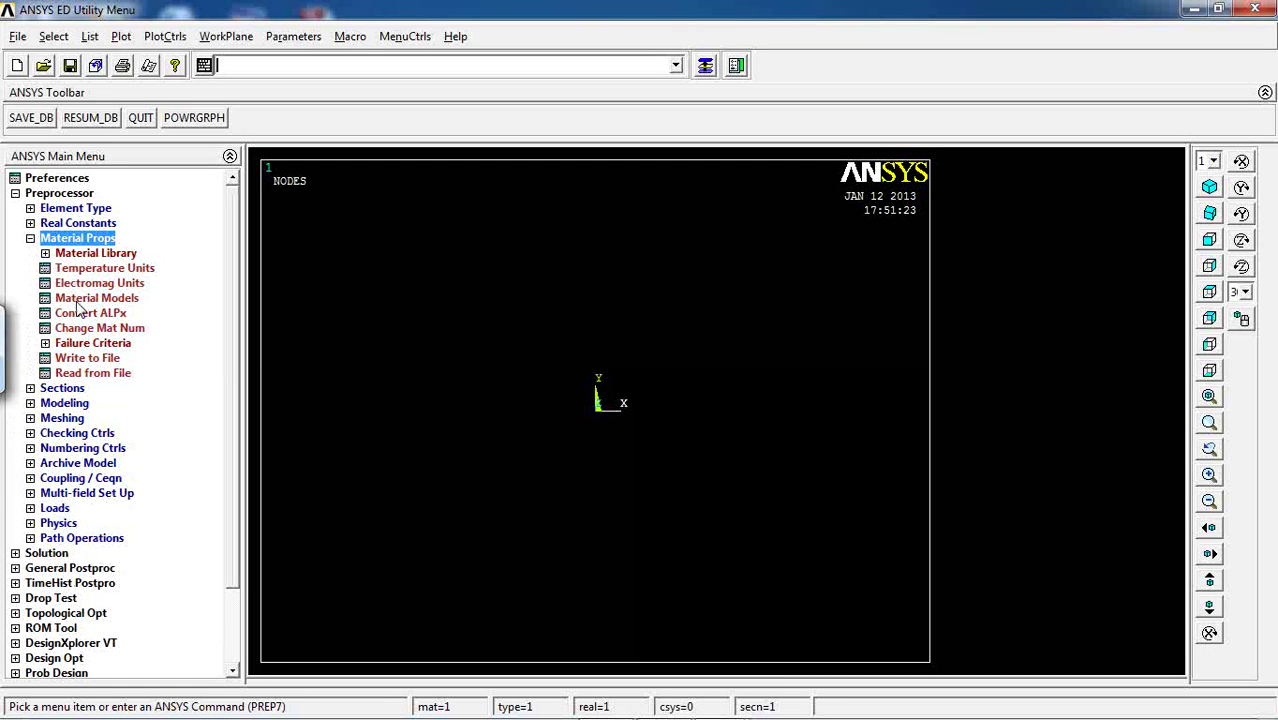
double_click(88, 298)
click(662, 318)
double_click(660, 318)
double_click(685, 336)
double_click(713, 354)
double_click(748, 373)
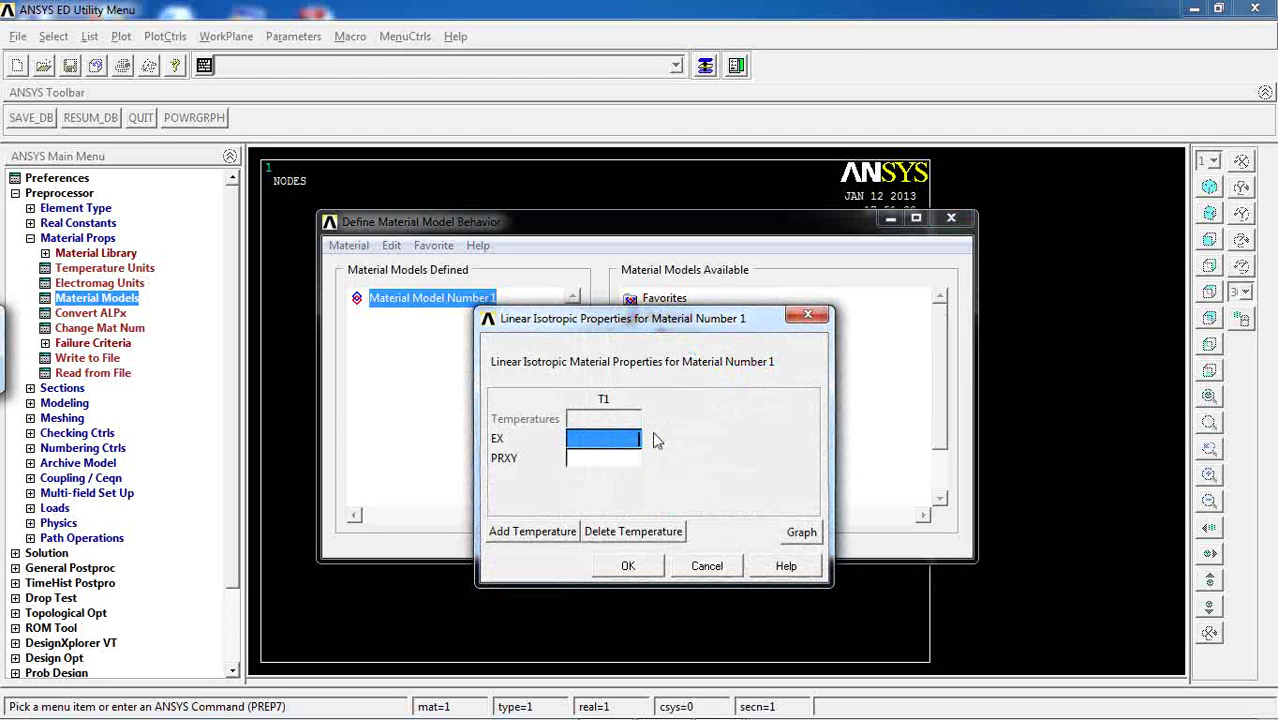
text(2e11)
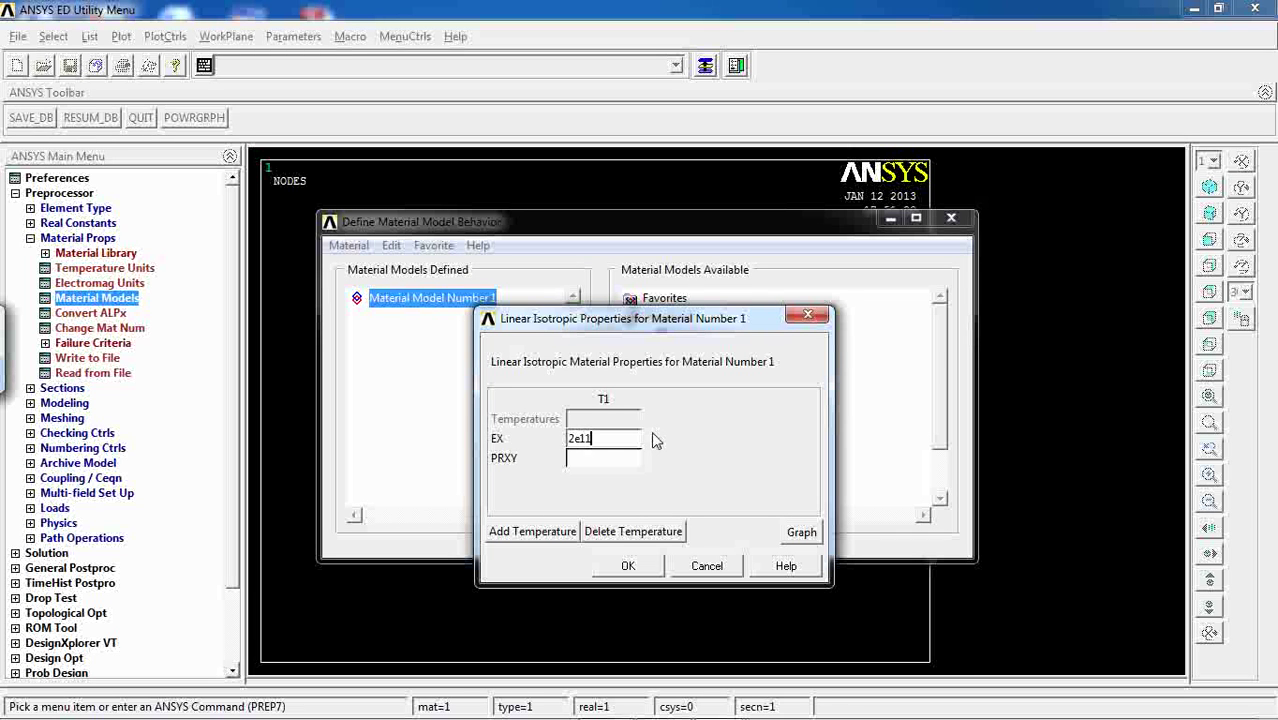
click(624, 460)
text(0.3)
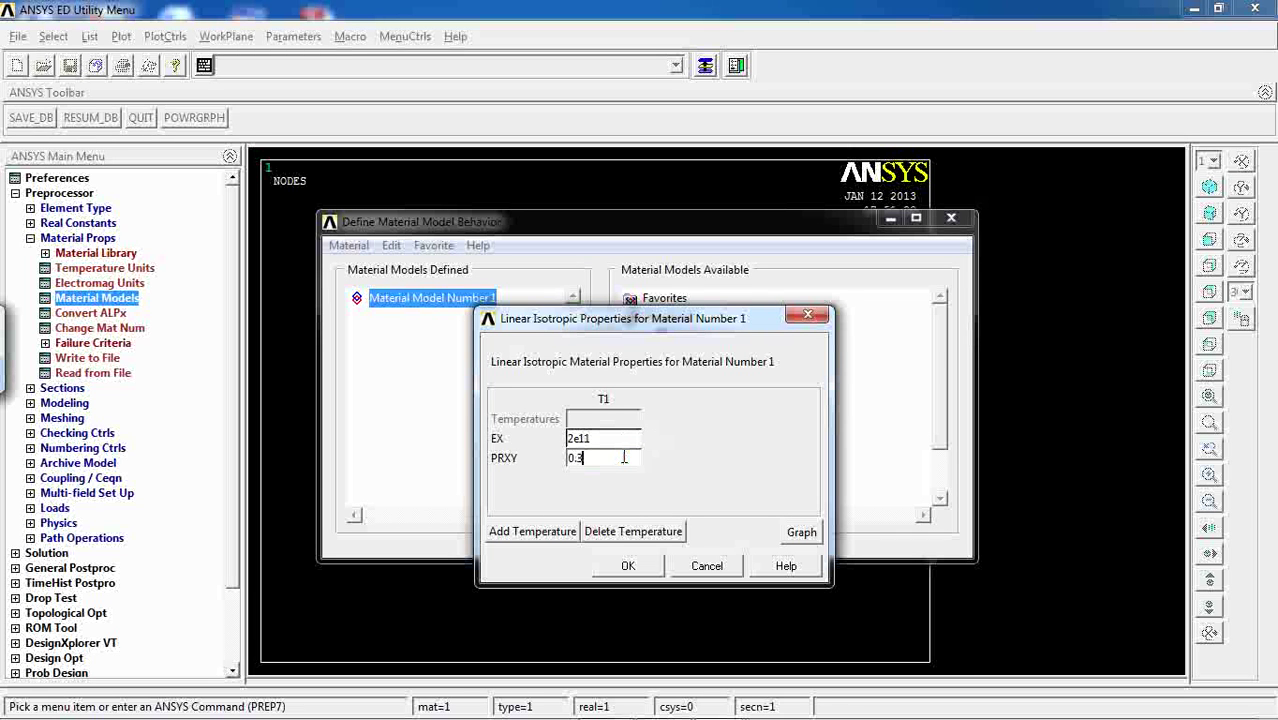
click(638, 570)
click(951, 218)
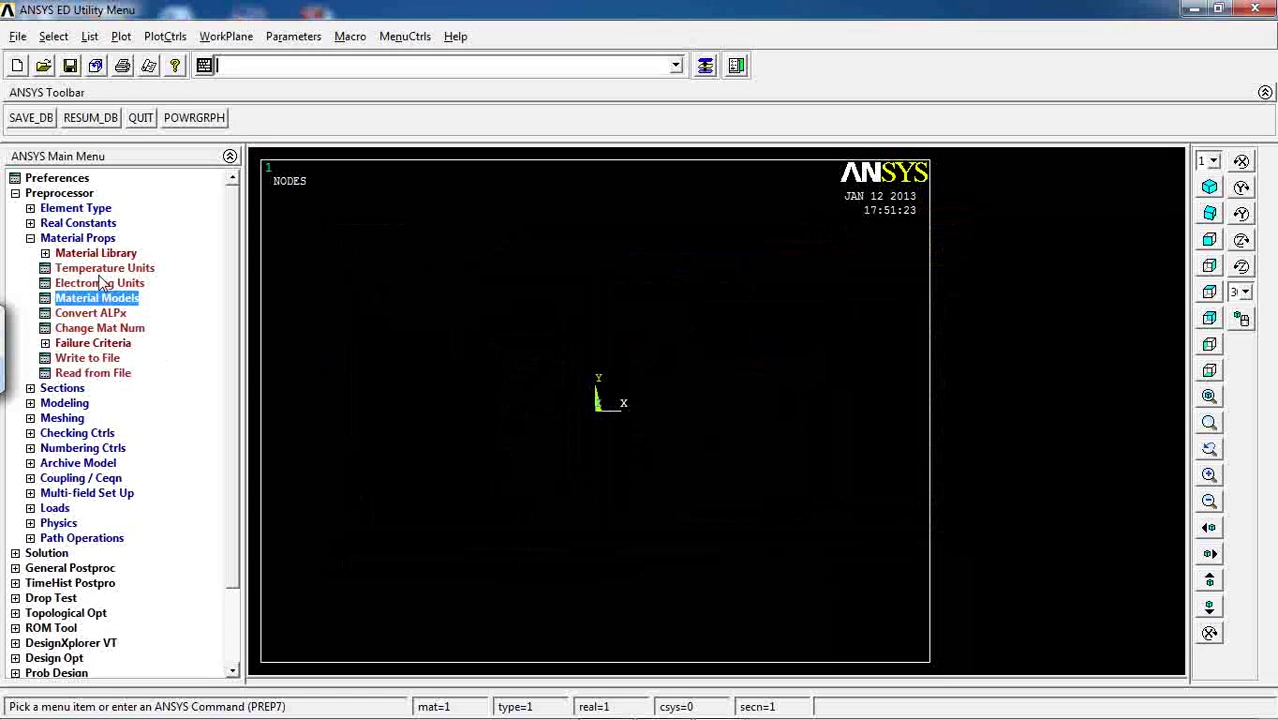
click(76, 238)
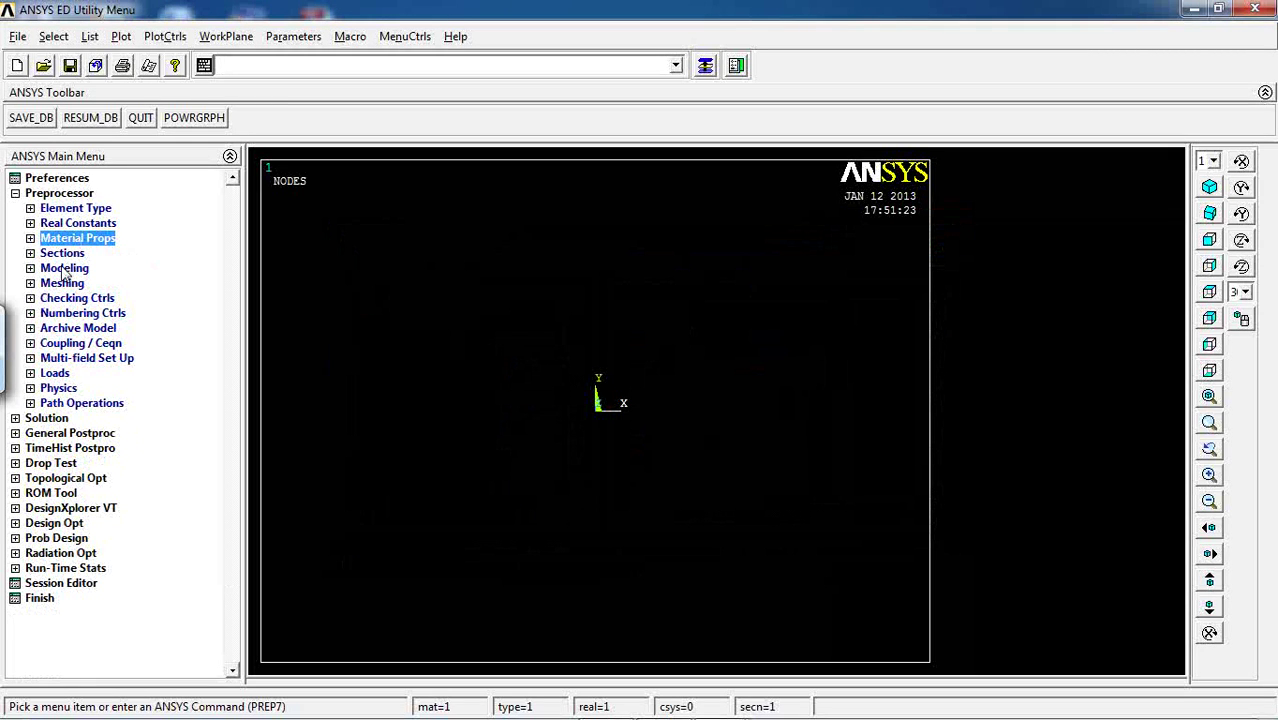
Create the first node in the active coordinate system at X 0, Y 0
click(64, 269)
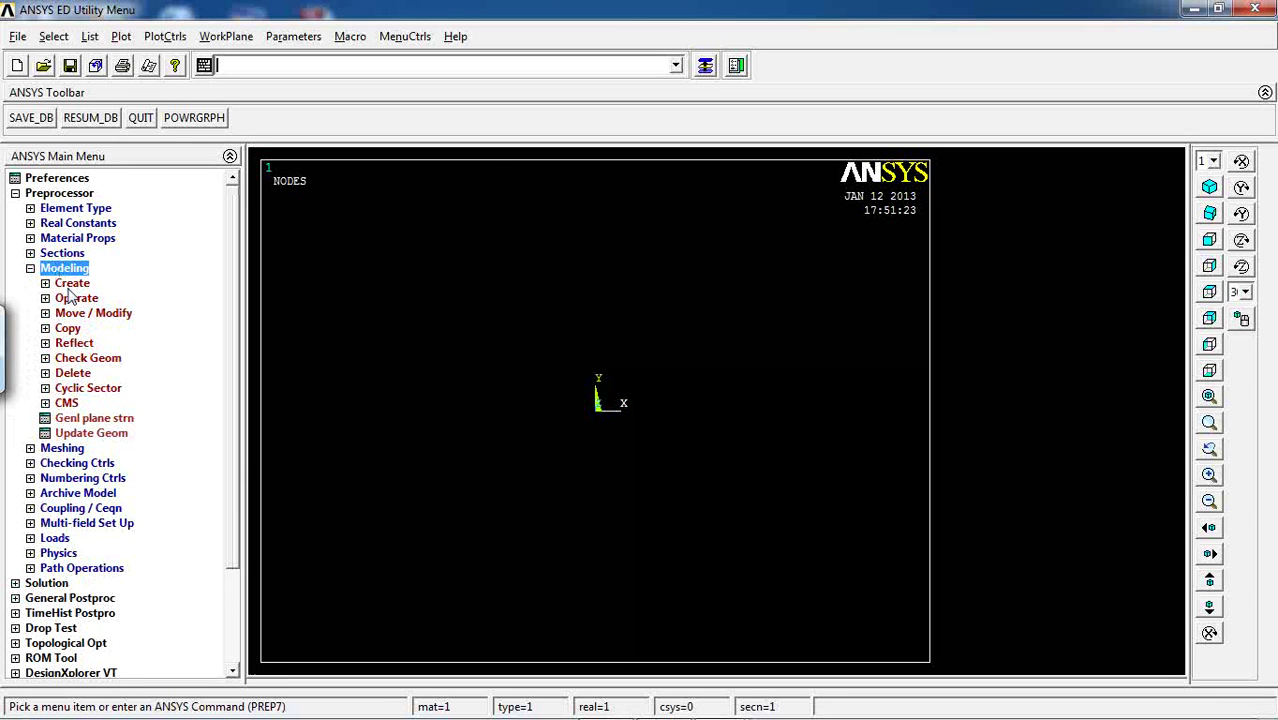
click(70, 287)
click(87, 359)
click(115, 388)
drag(636, 267, 568, 78)
click(612, 141)
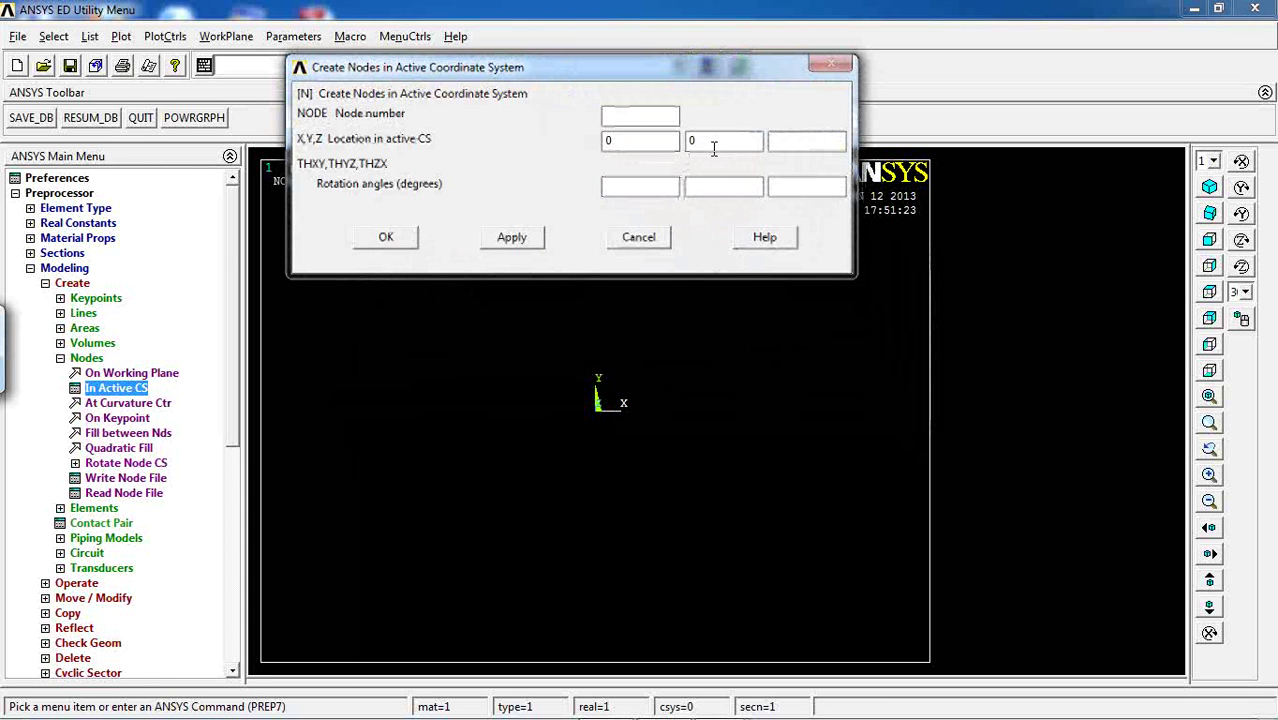
click(502, 240)
Create three more nodes in the active coordinate system at X 100, 200 and 300, all with Y 0
click(648, 114)
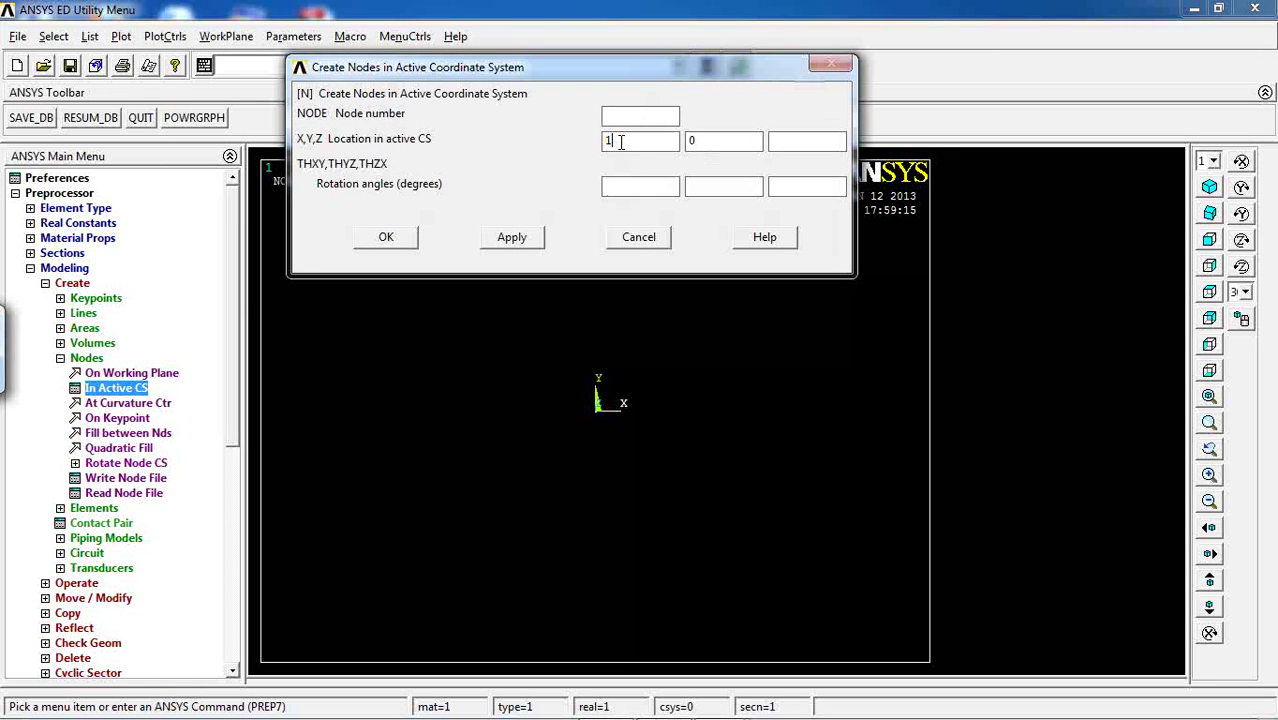
click(514, 237)
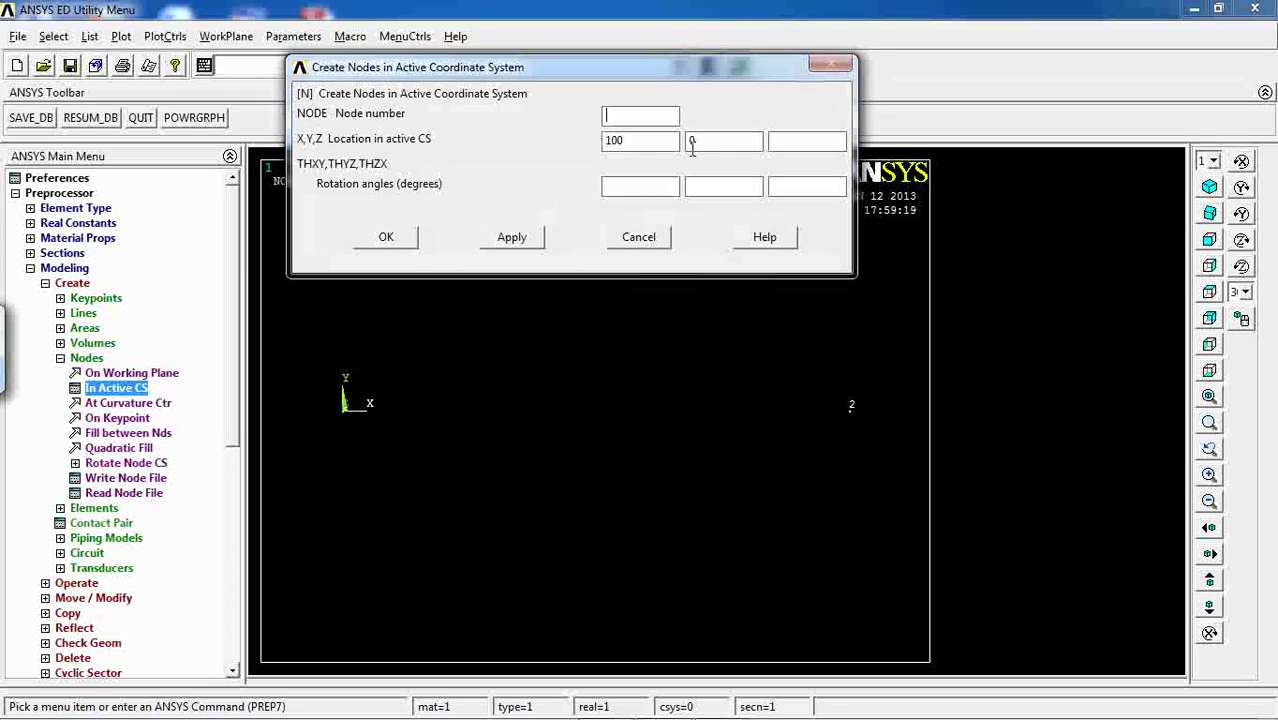
double_click(656, 140)
text(2)
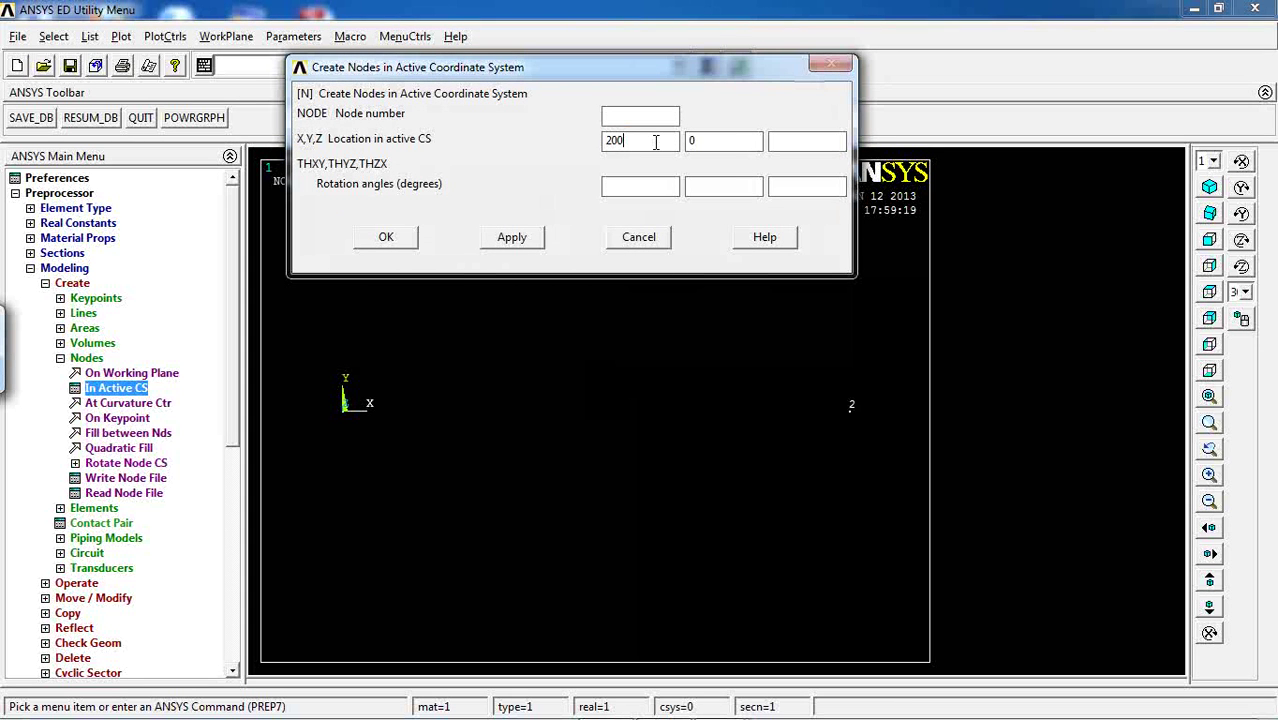
click(484, 234)
double_click(614, 140)
text(300)
click(386, 240)
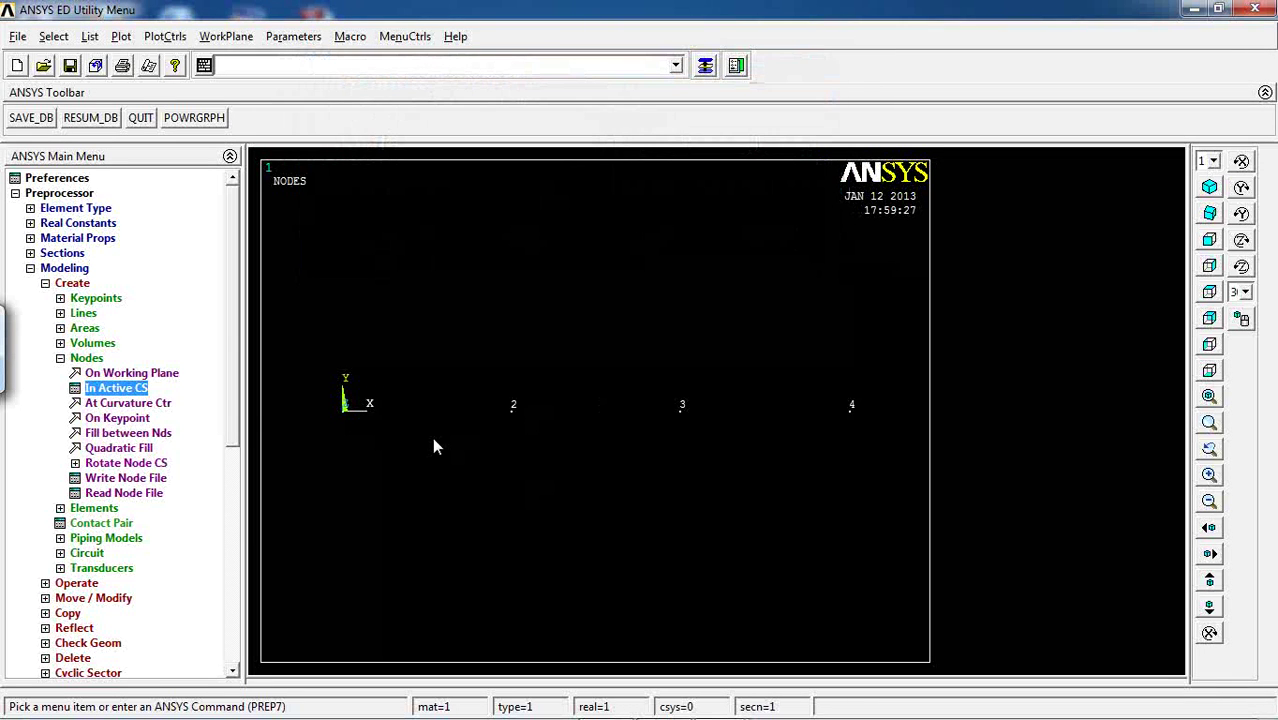
Create an auto-numbered beam element through nodes 1 and 2
click(86, 358)
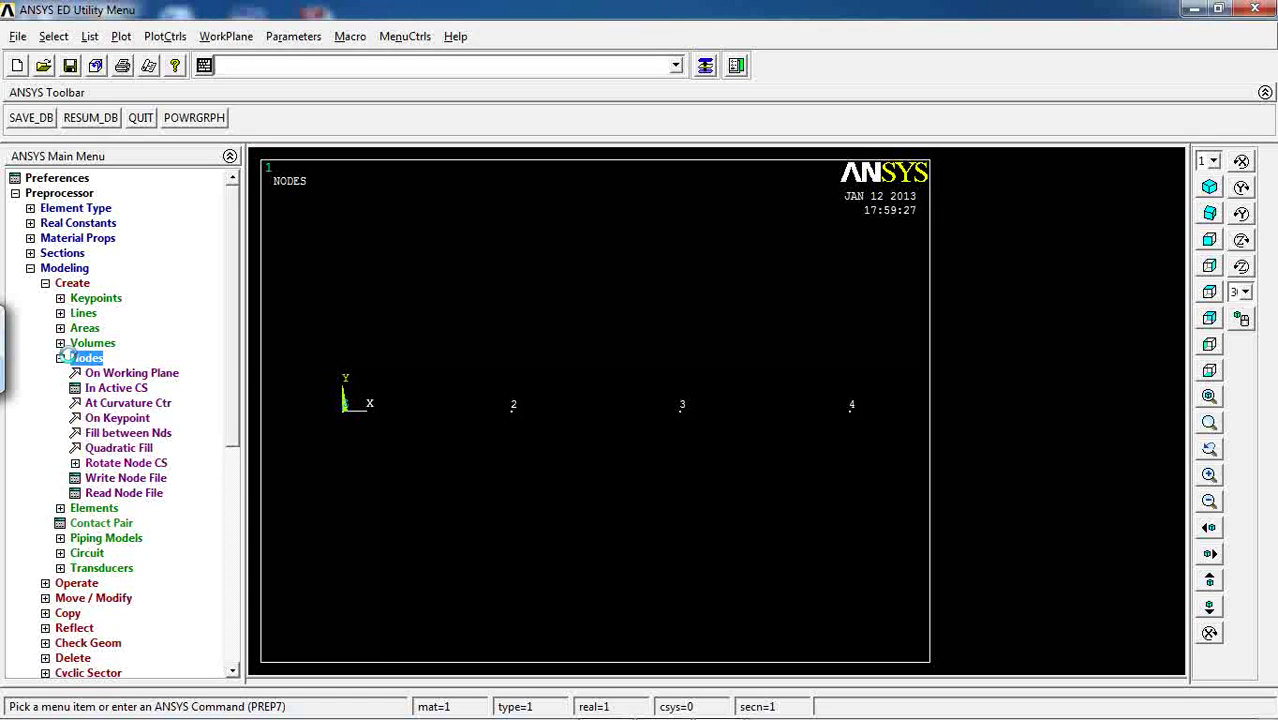
click(92, 374)
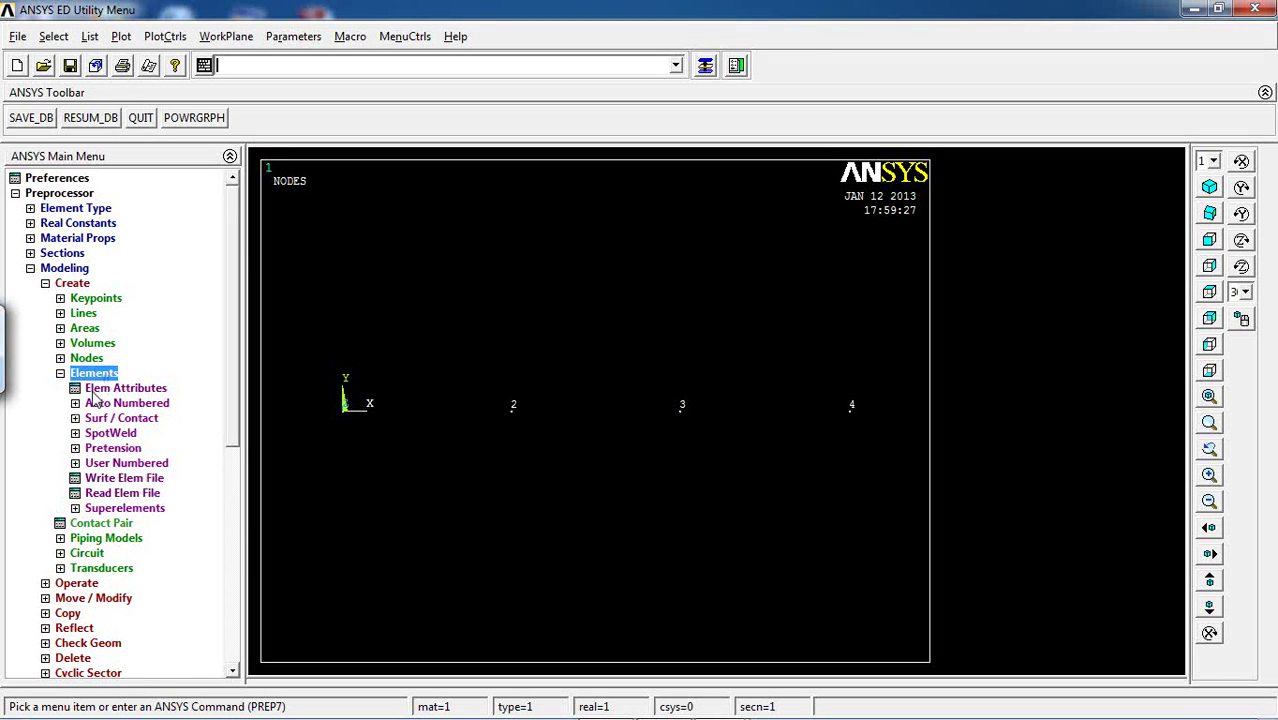
click(126, 403)
click(118, 419)
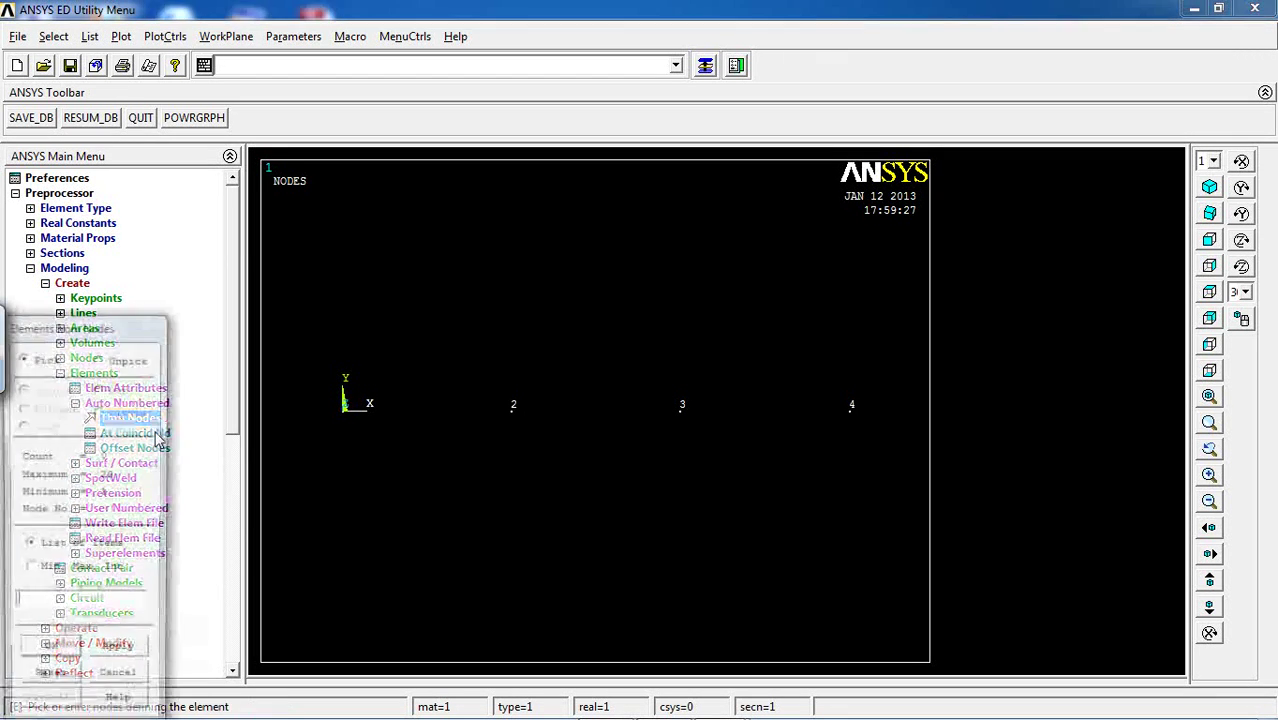
click(334, 421)
click(502, 430)
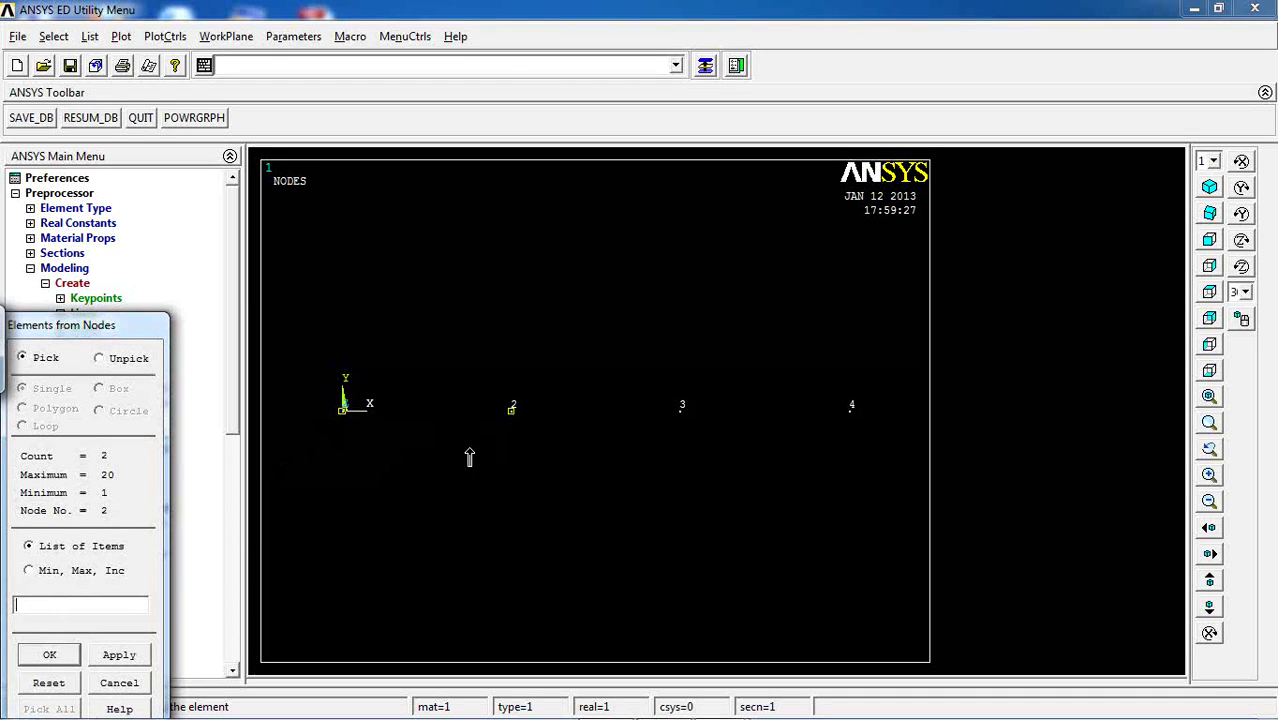
click(50, 656)
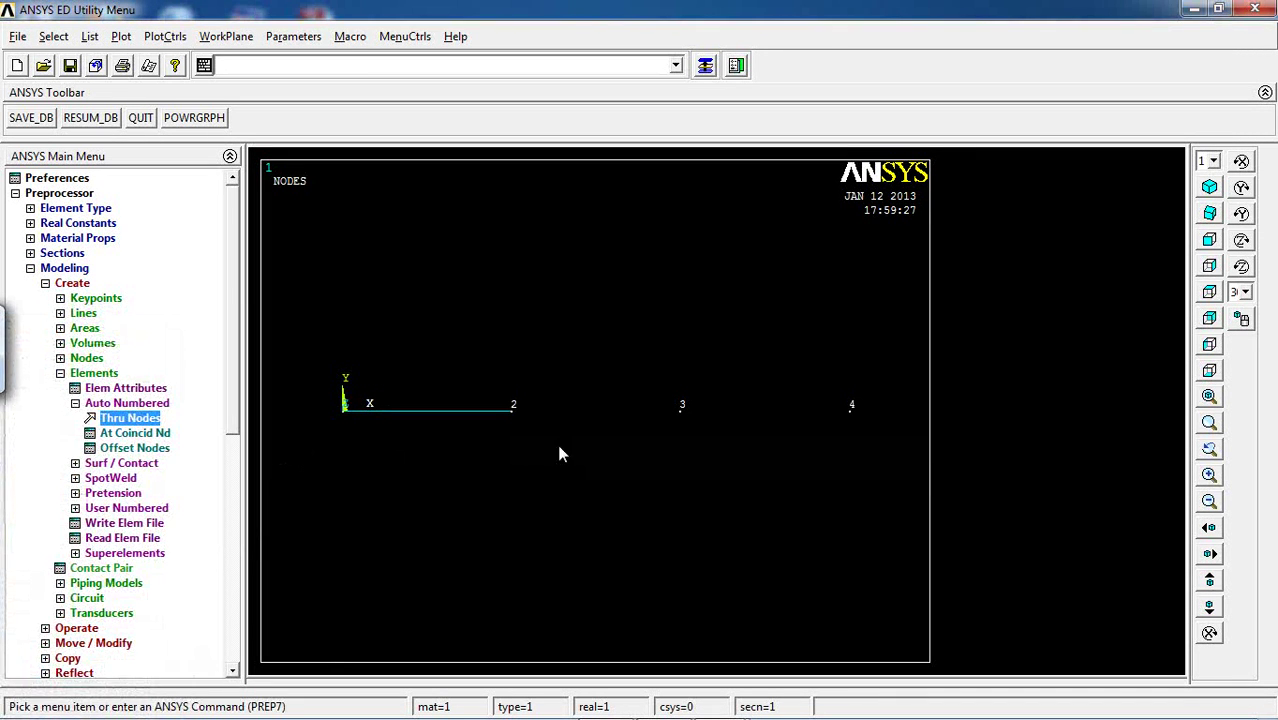
Create two more elements through the nodes, one from node 2 to 3 and one from node 3 to 4
click(130, 419)
click(492, 430)
click(683, 426)
click(120, 655)
click(680, 447)
click(842, 428)
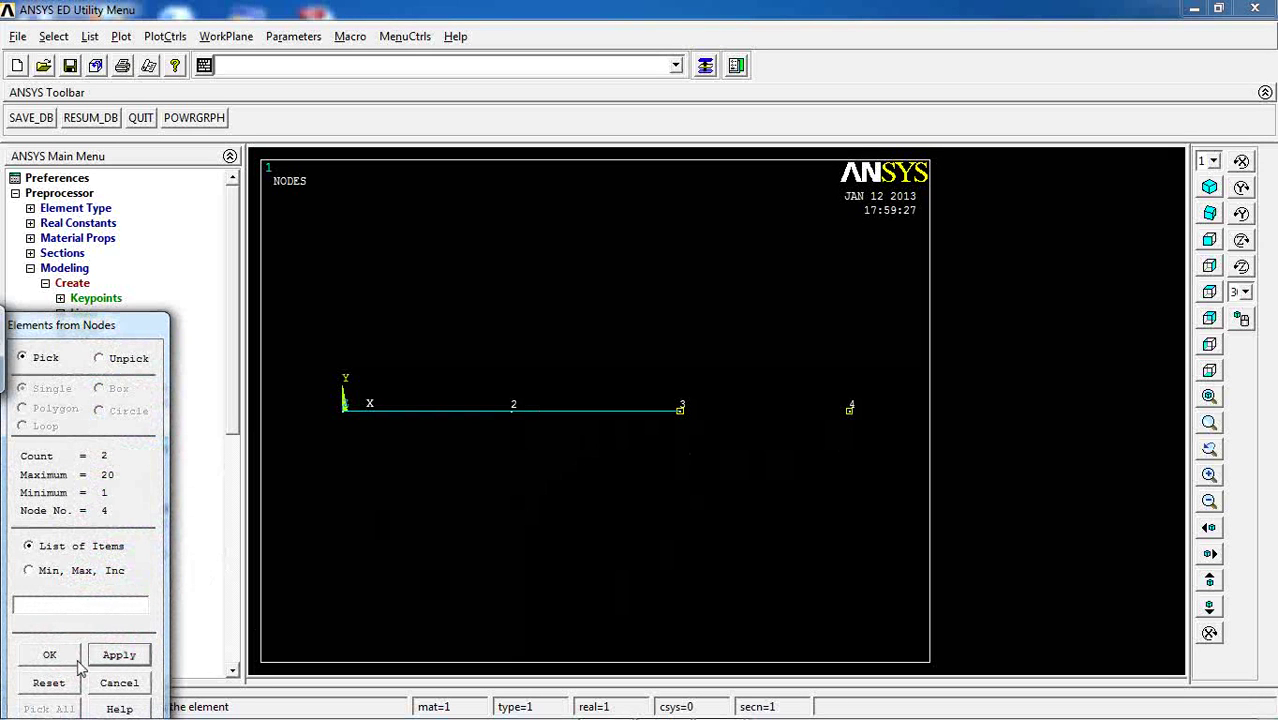
click(74, 656)
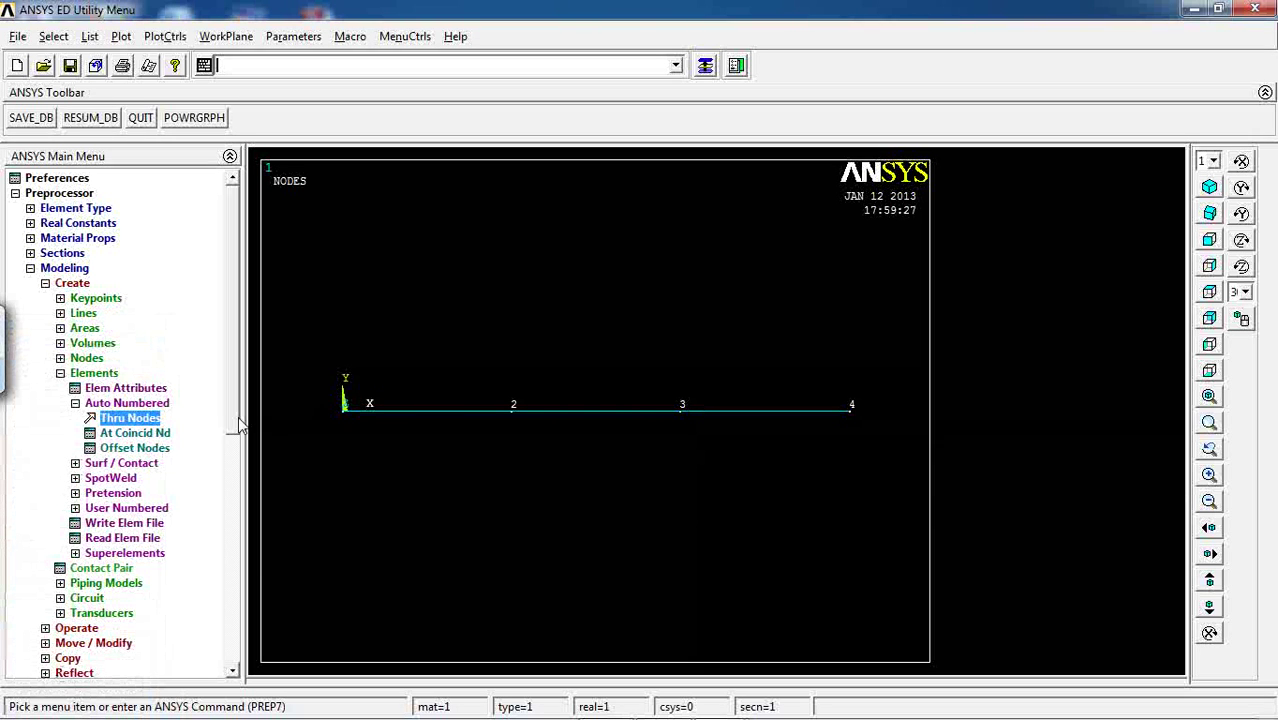
Set the new analysis type to Static in the preprocessor's load settings
click(90, 373)
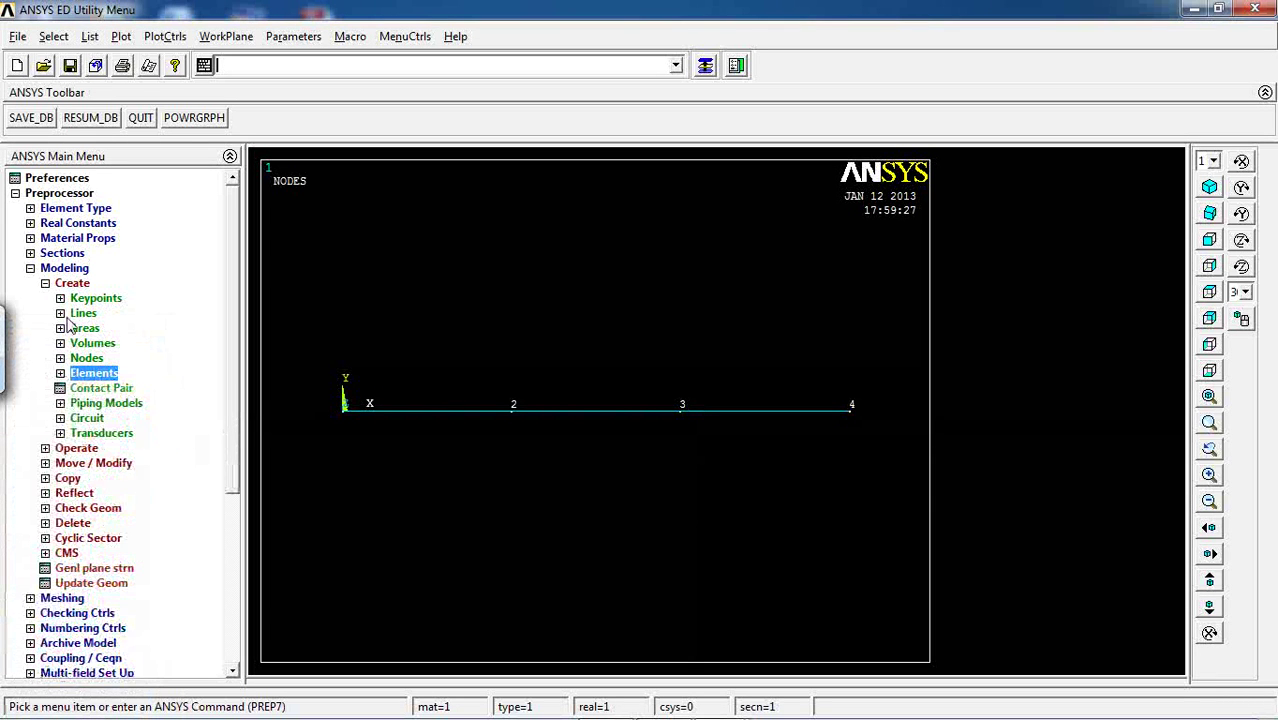
click(62, 269)
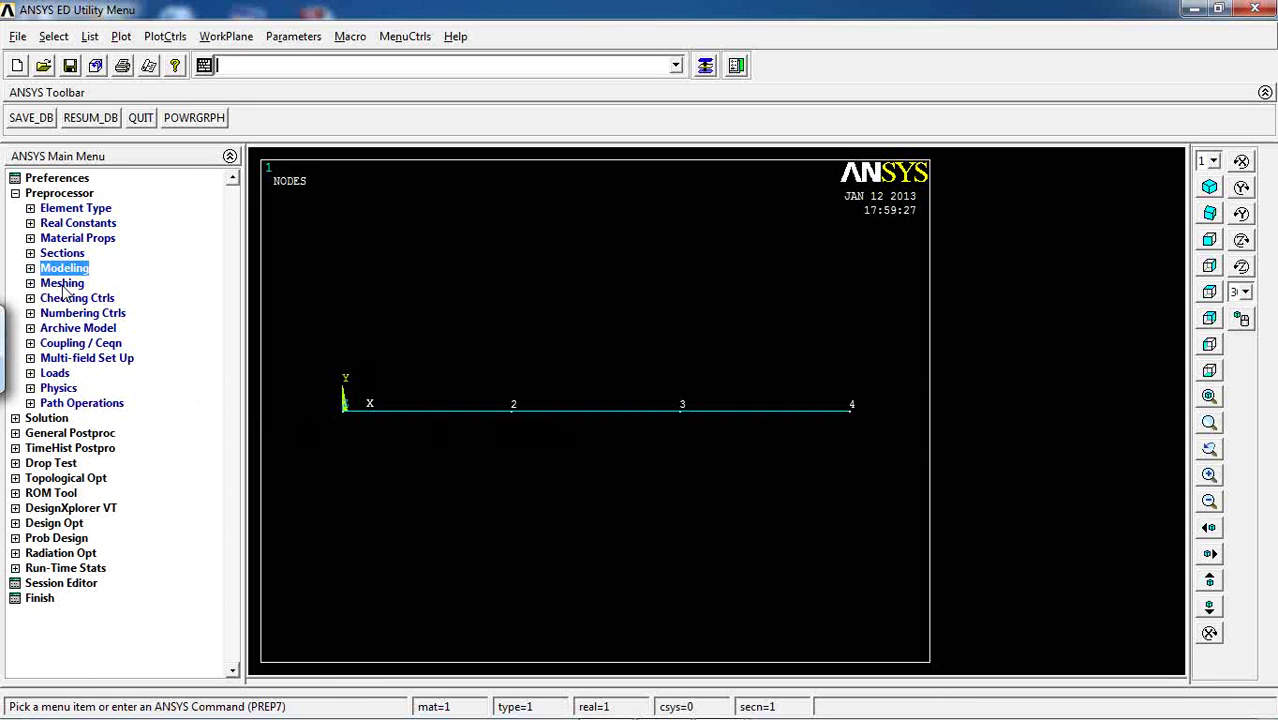
click(52, 374)
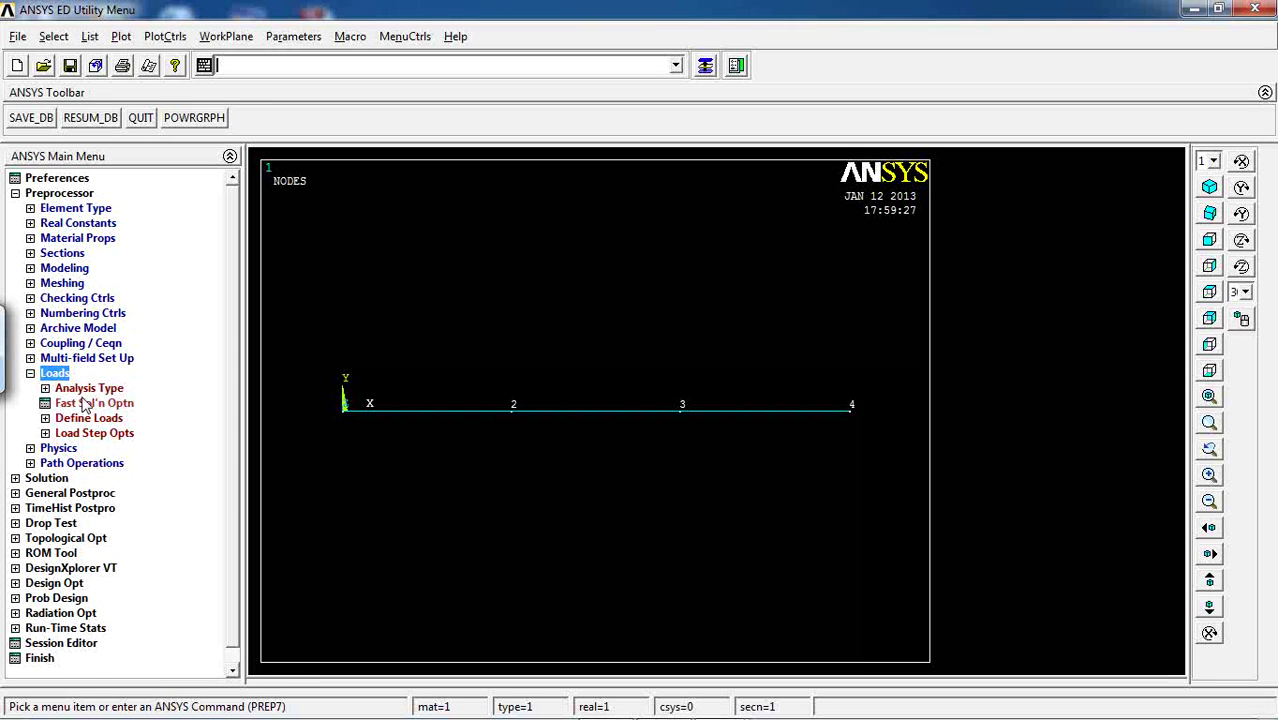
click(89, 388)
click(103, 403)
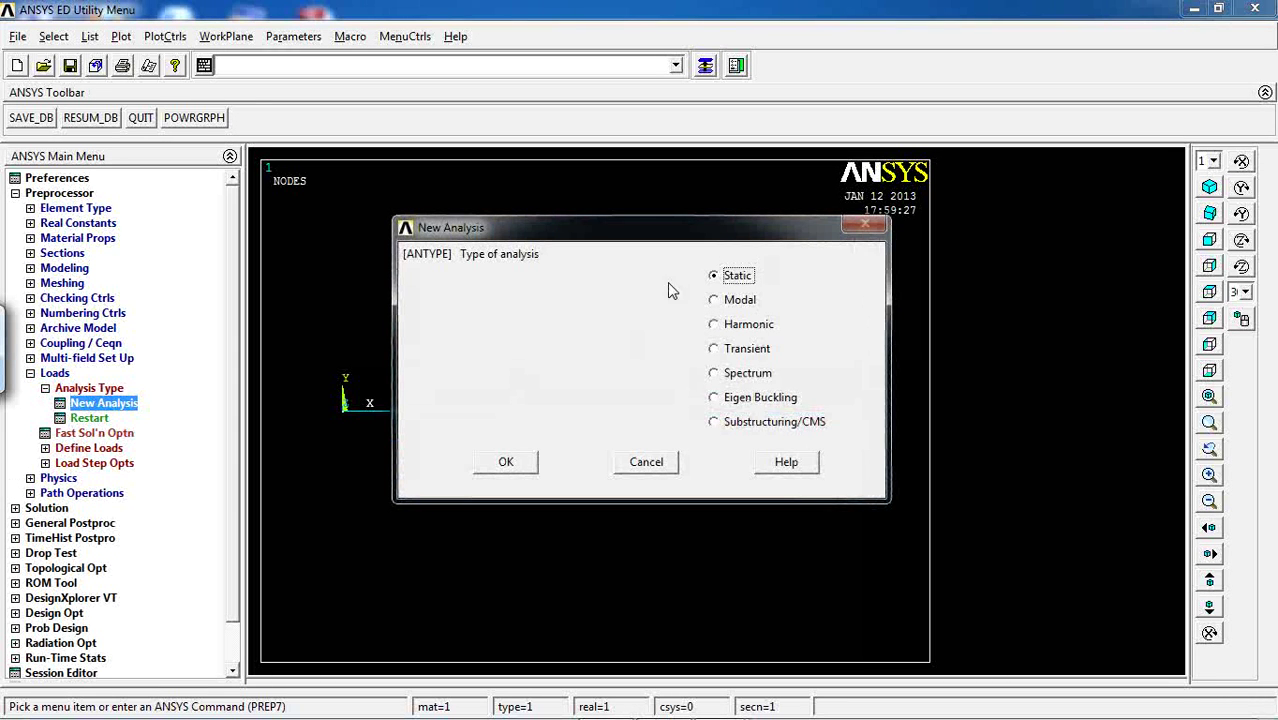
click(509, 459)
Constrain All DOF at node 1 with a constant displacement value of 0 to fix the beam's end
click(100, 448)
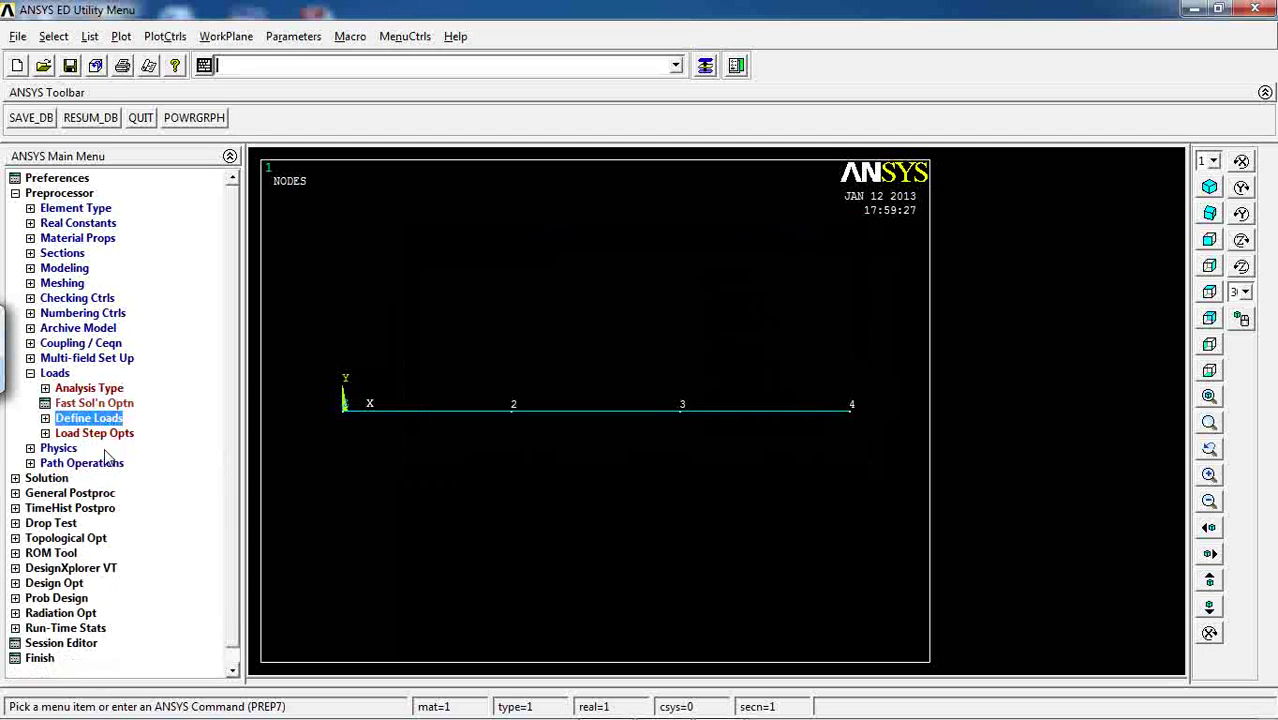
click(90, 449)
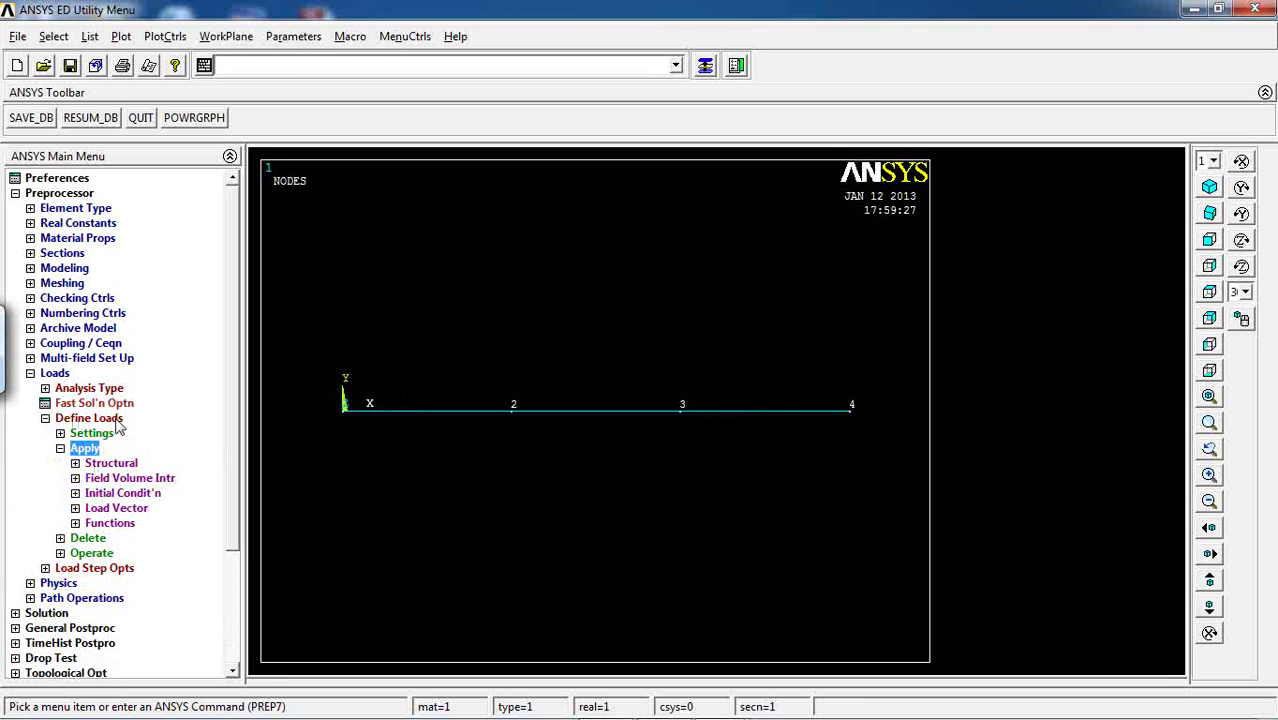
click(106, 464)
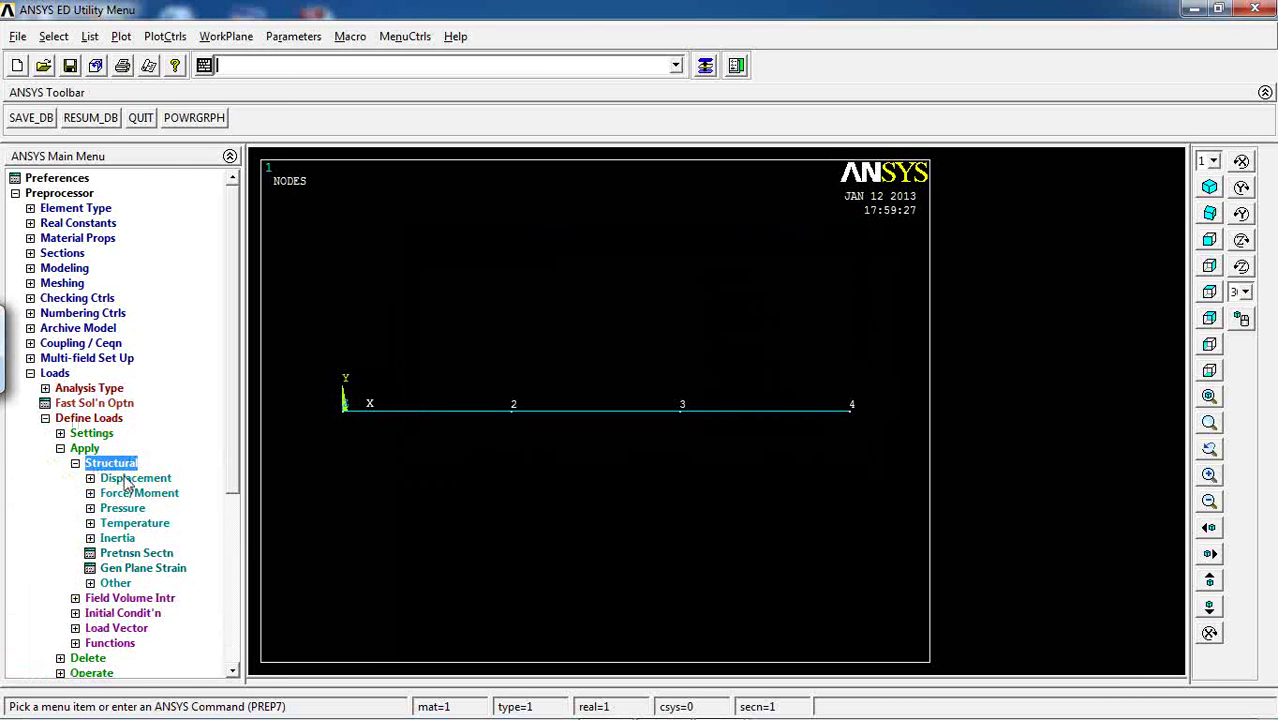
click(130, 479)
scroll(237, 437, down, 5)
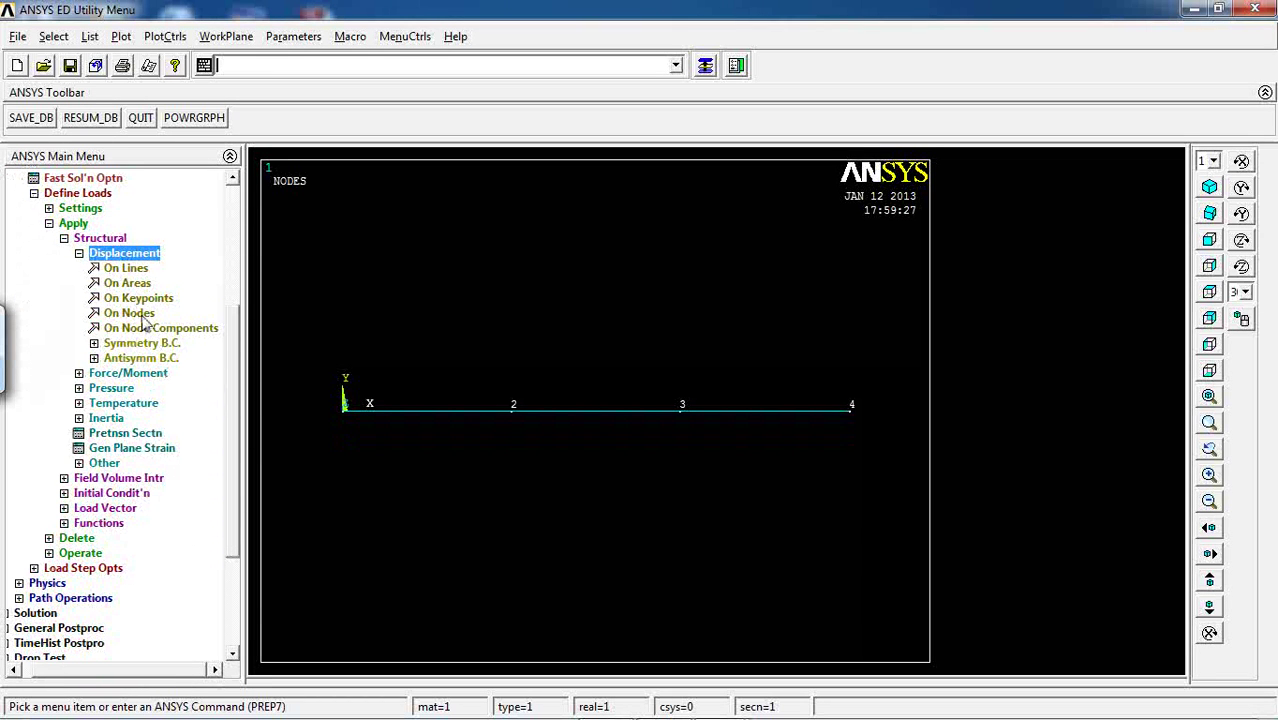
click(141, 318)
click(338, 408)
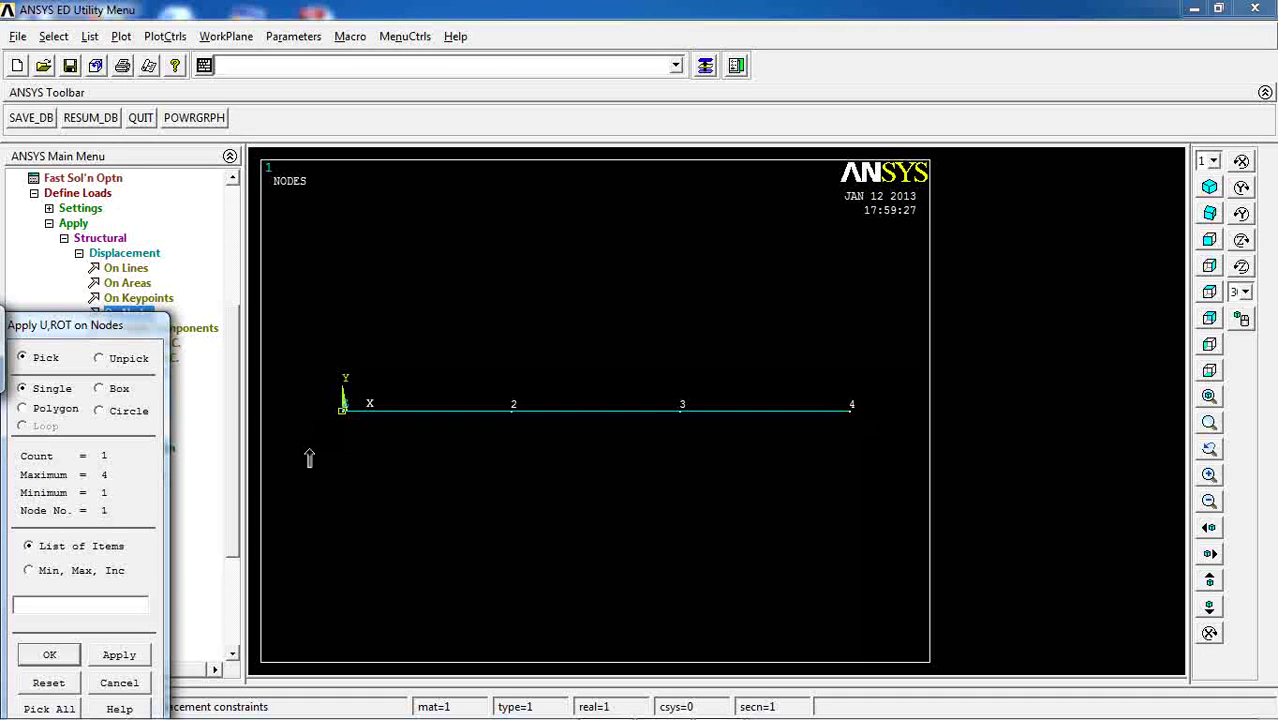
drag(110, 332, 146, 228)
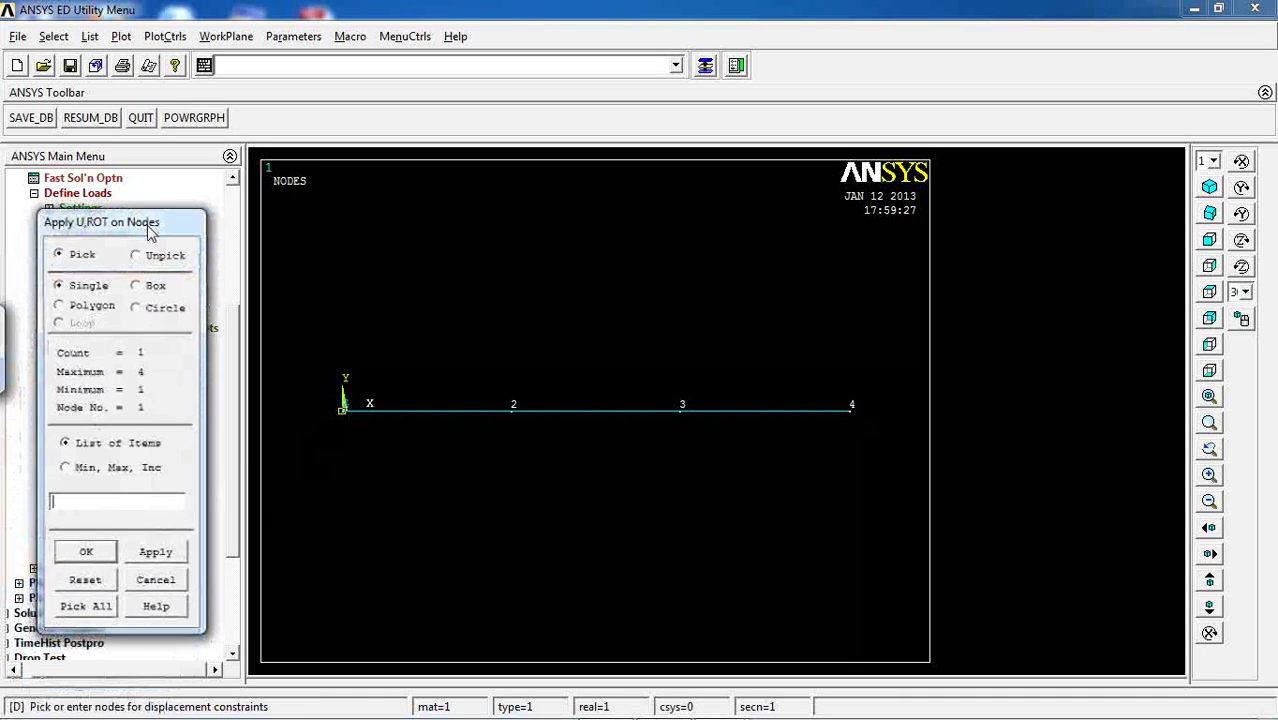
click(87, 553)
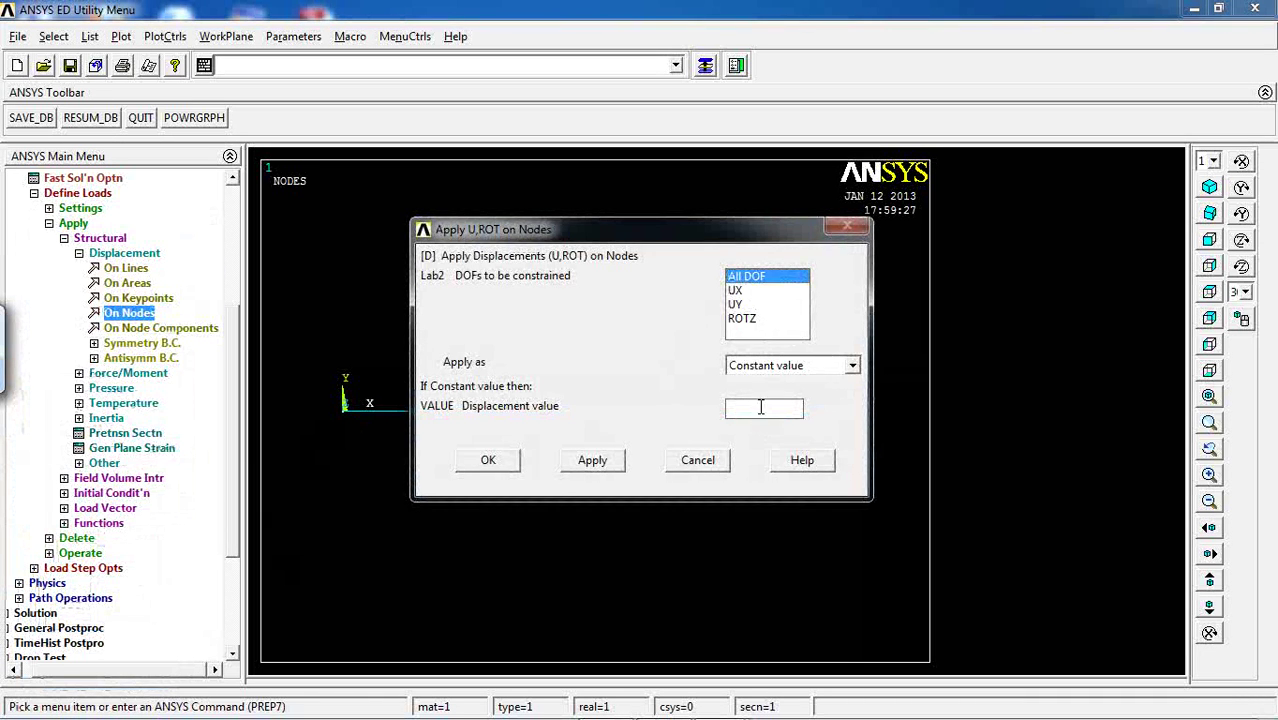
text(0)
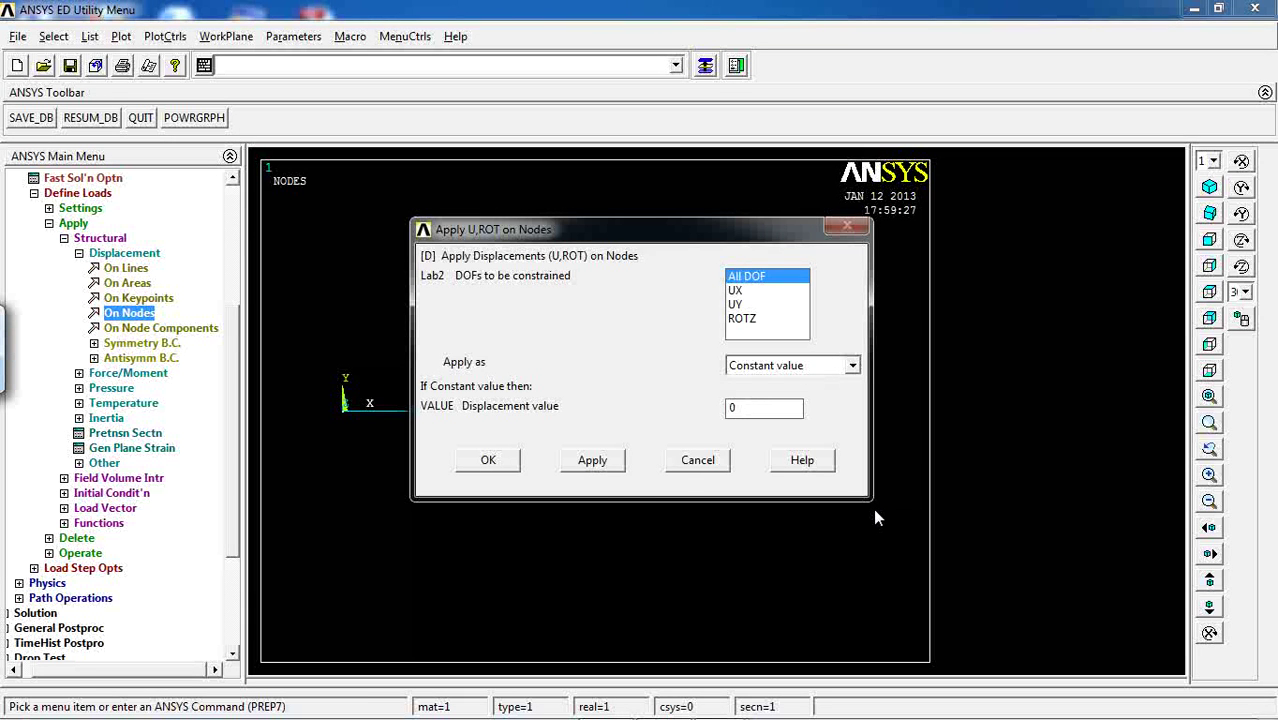
click(489, 459)
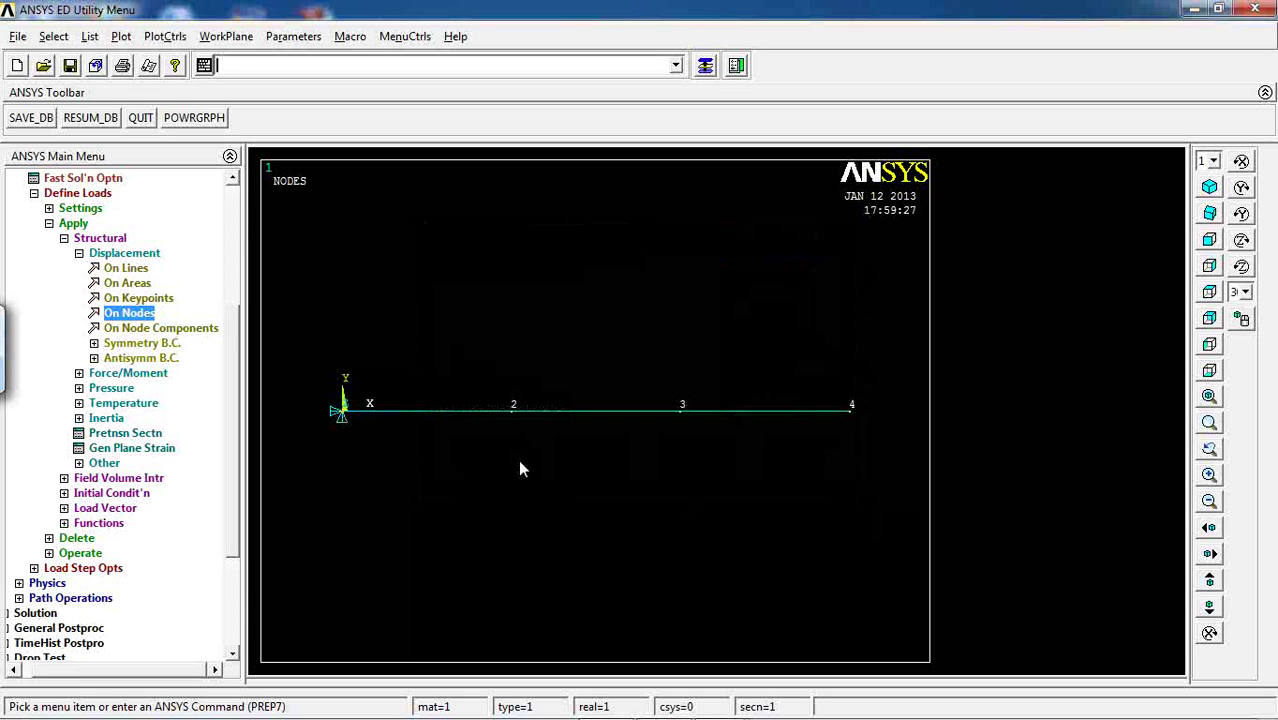
Apply a constant FY force of -1000 on node 4 at the beam's free end
click(118, 254)
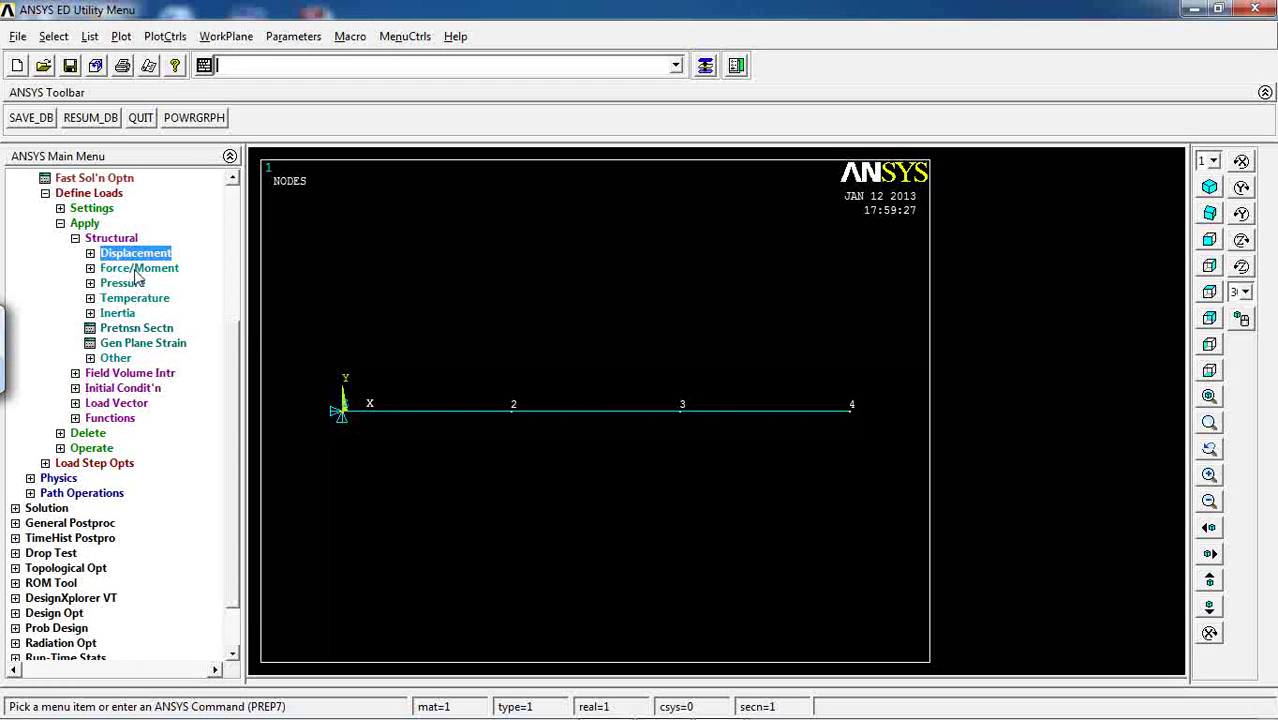
click(136, 272)
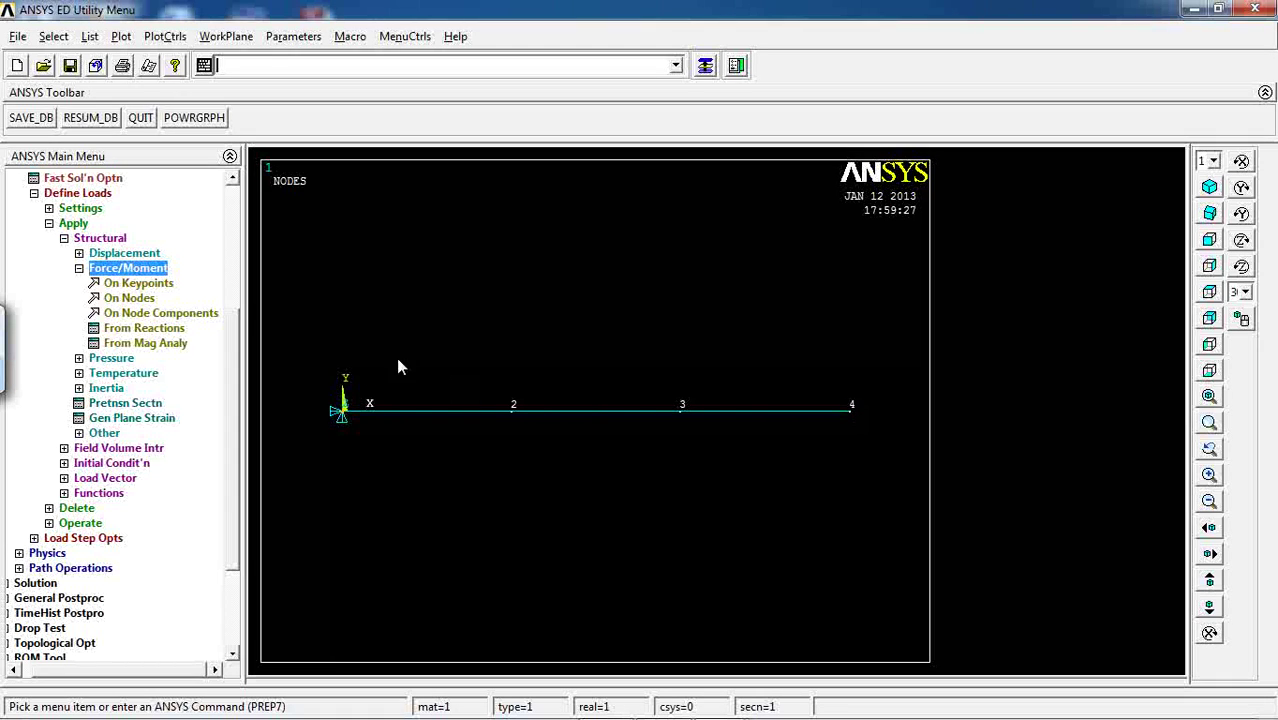
click(128, 299)
click(849, 409)
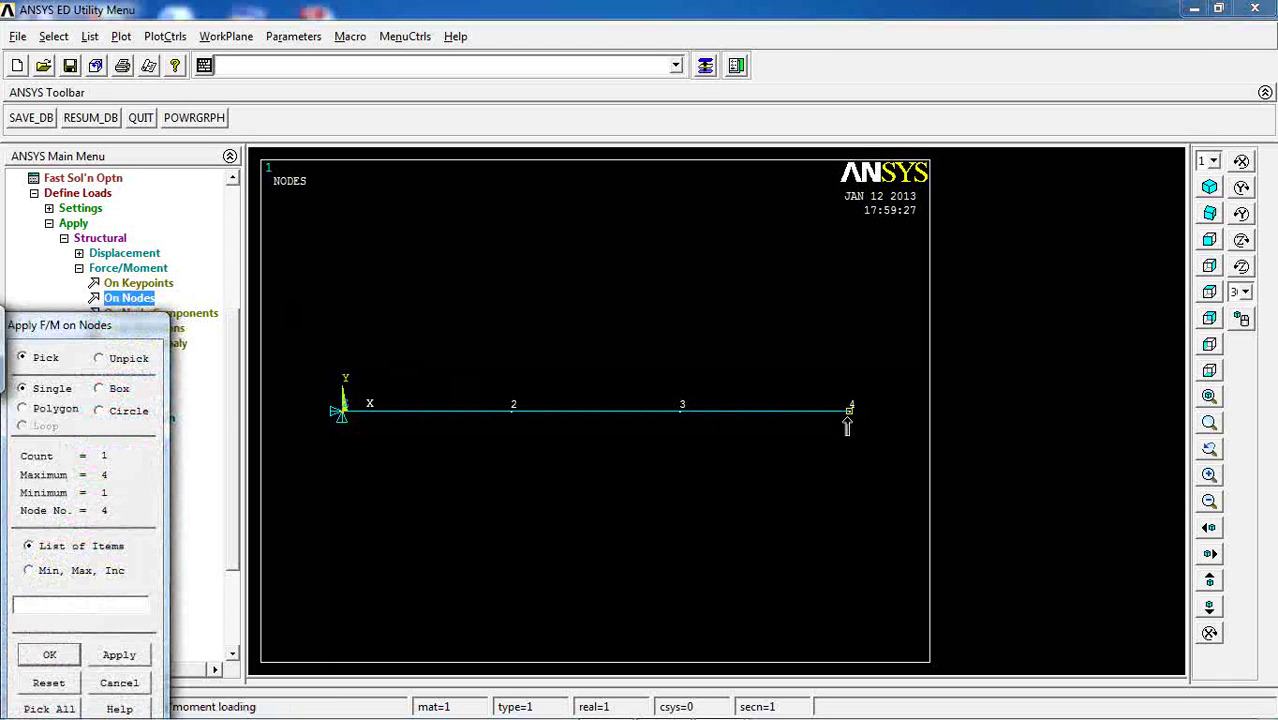
click(50, 655)
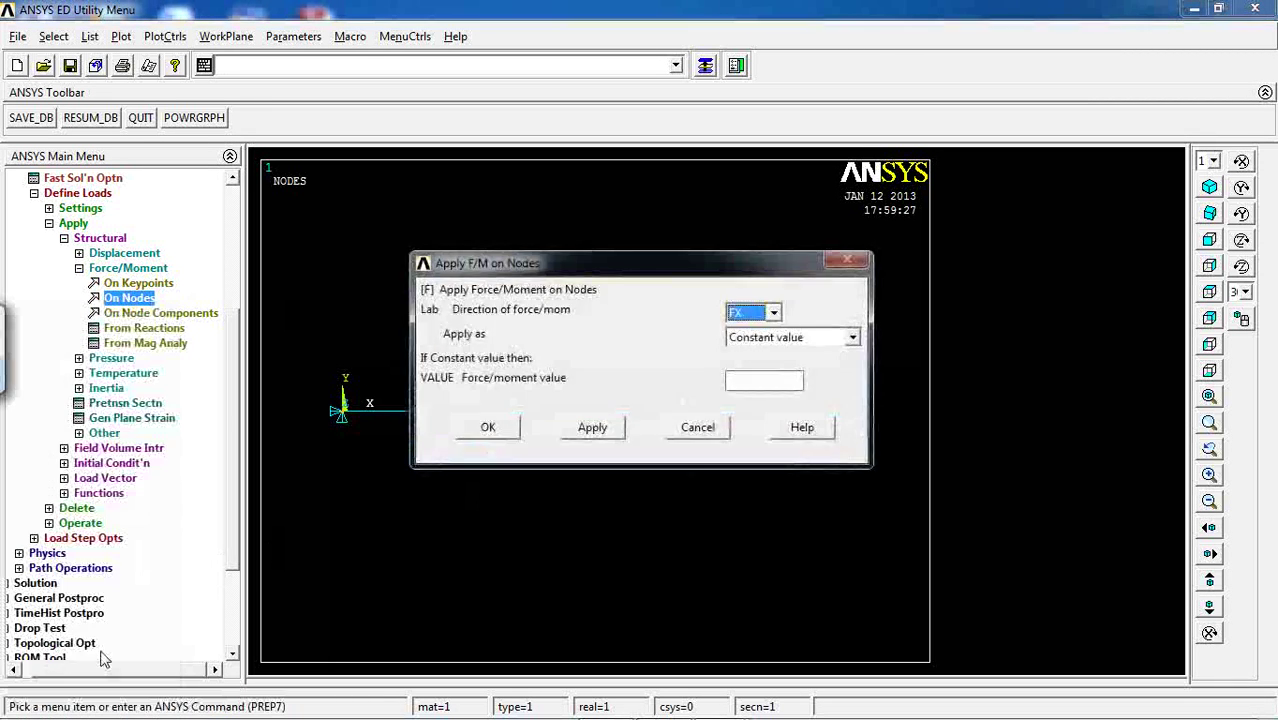
click(770, 314)
click(738, 347)
click(756, 378)
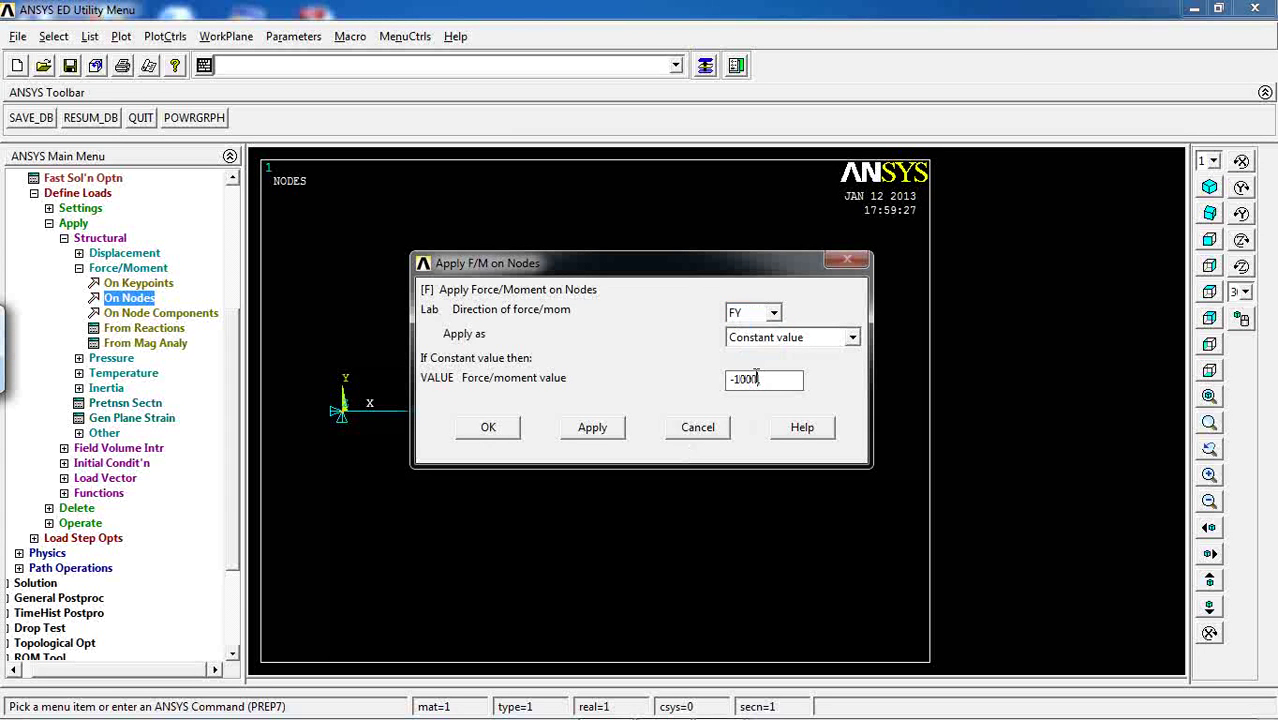
click(490, 428)
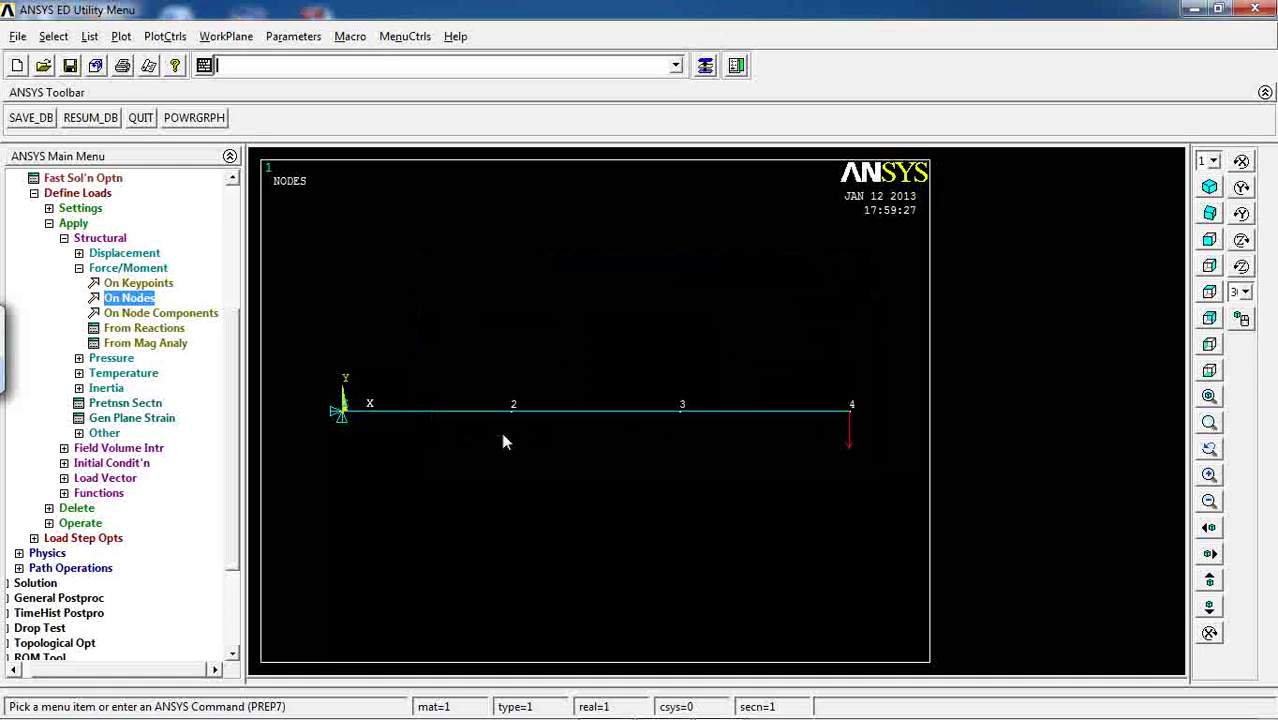
Leave the preprocessor and solve the current load step
double_click(77, 193)
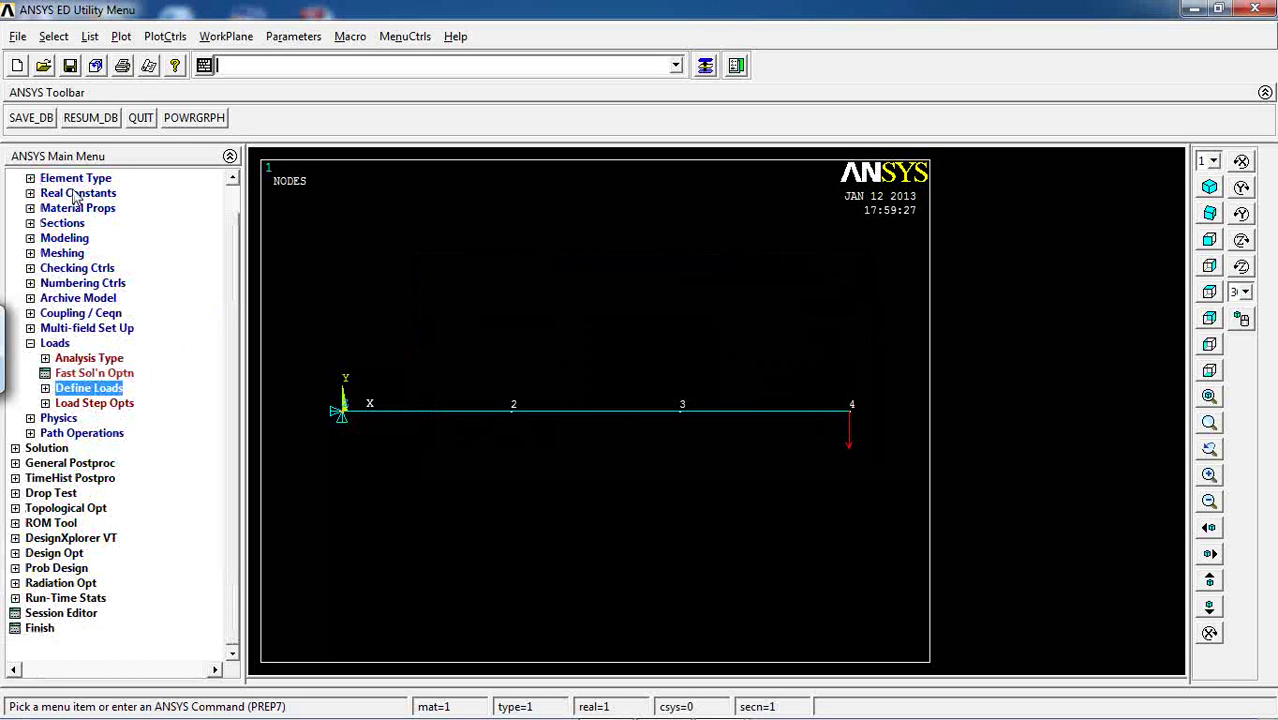
double_click(55, 343)
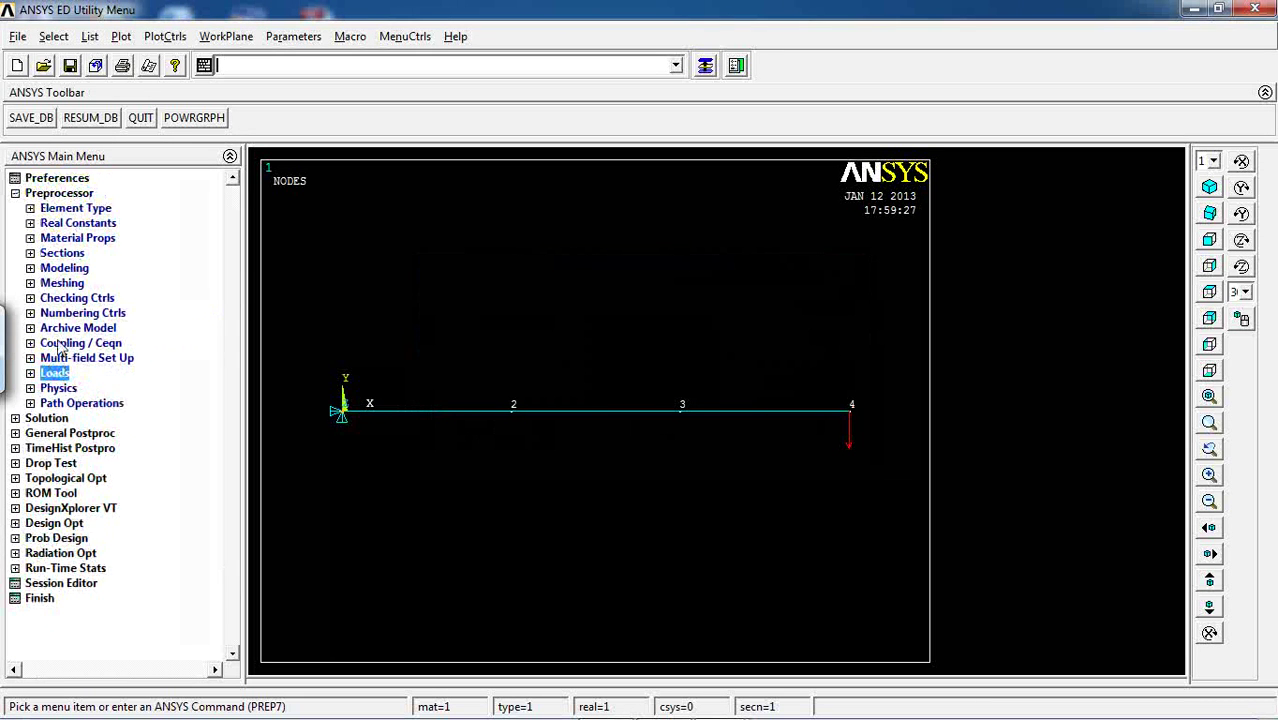
double_click(45, 195)
double_click(46, 208)
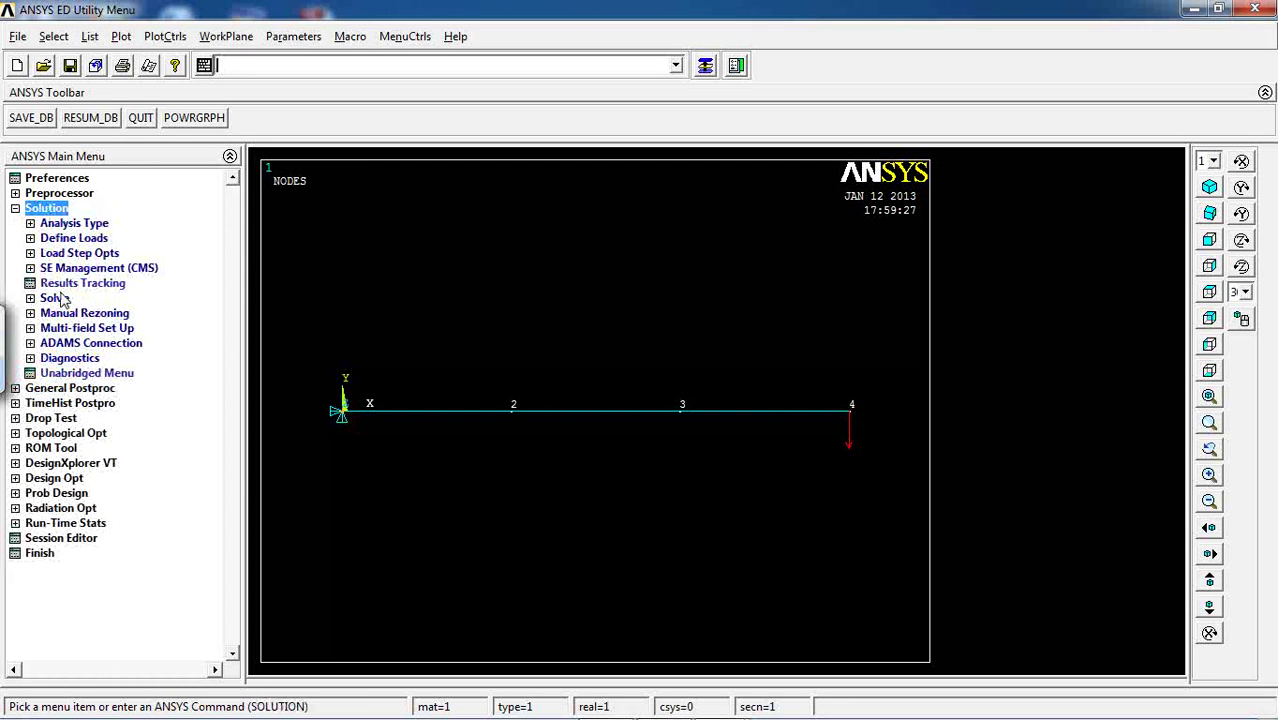
click(58, 300)
click(78, 316)
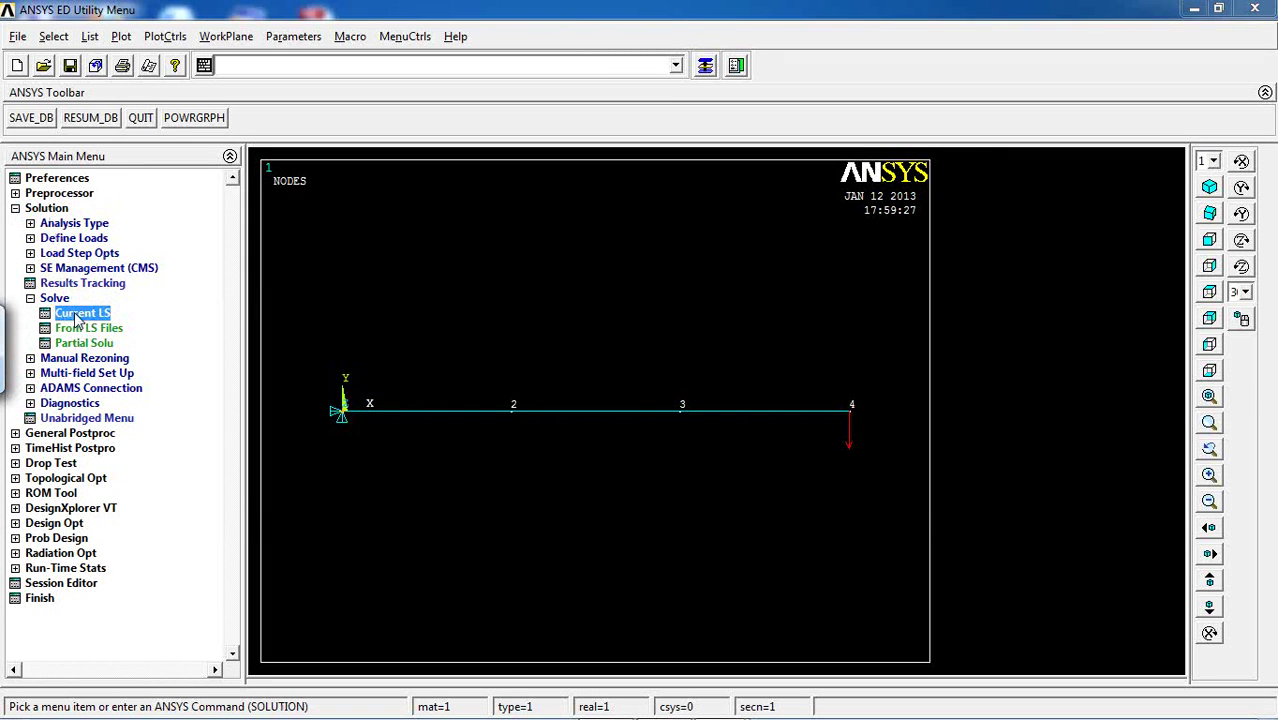
click(638, 444)
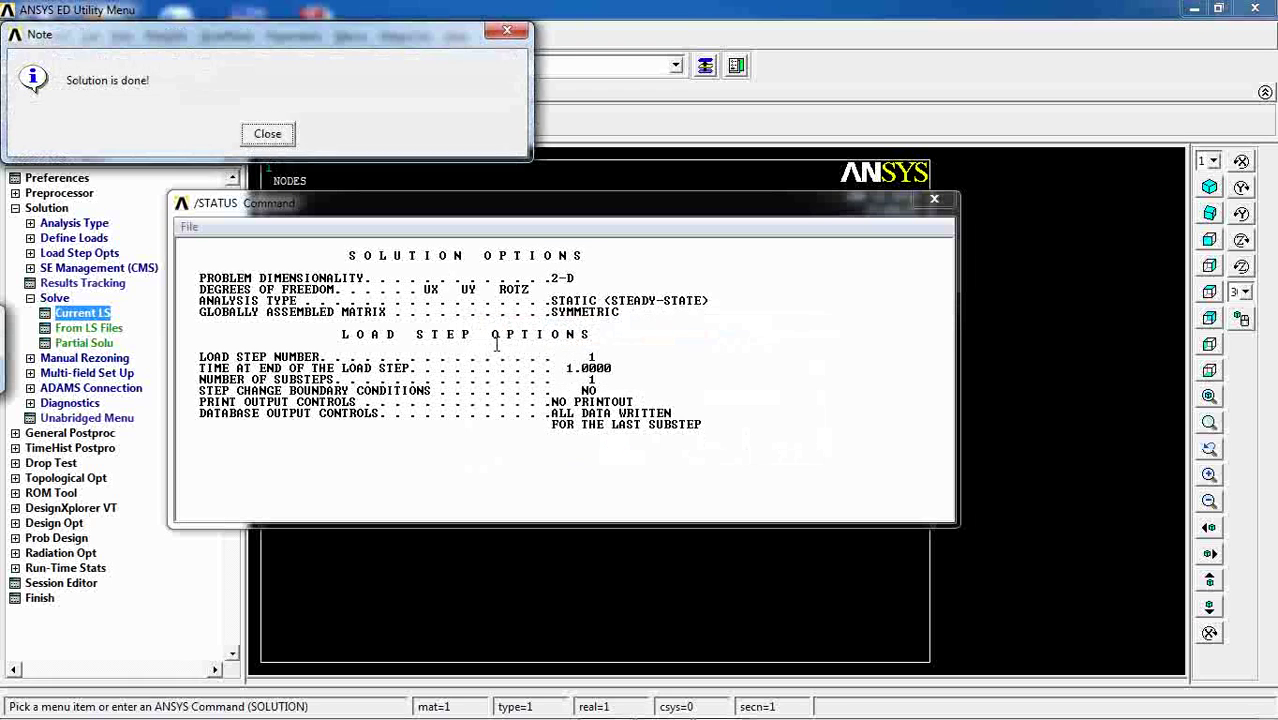
Dismiss the solution messages and plot the beam's deformed shape together with its undeformed shape
click(267, 134)
click(934, 199)
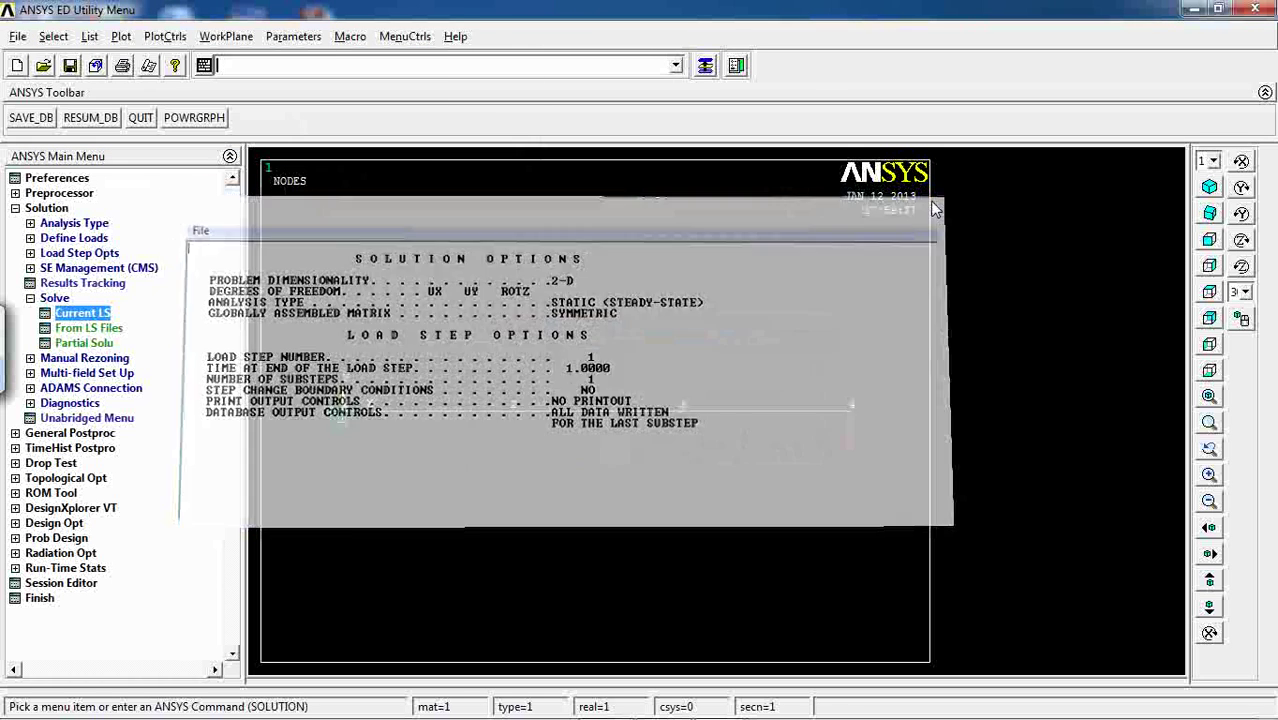
click(36, 209)
click(35, 222)
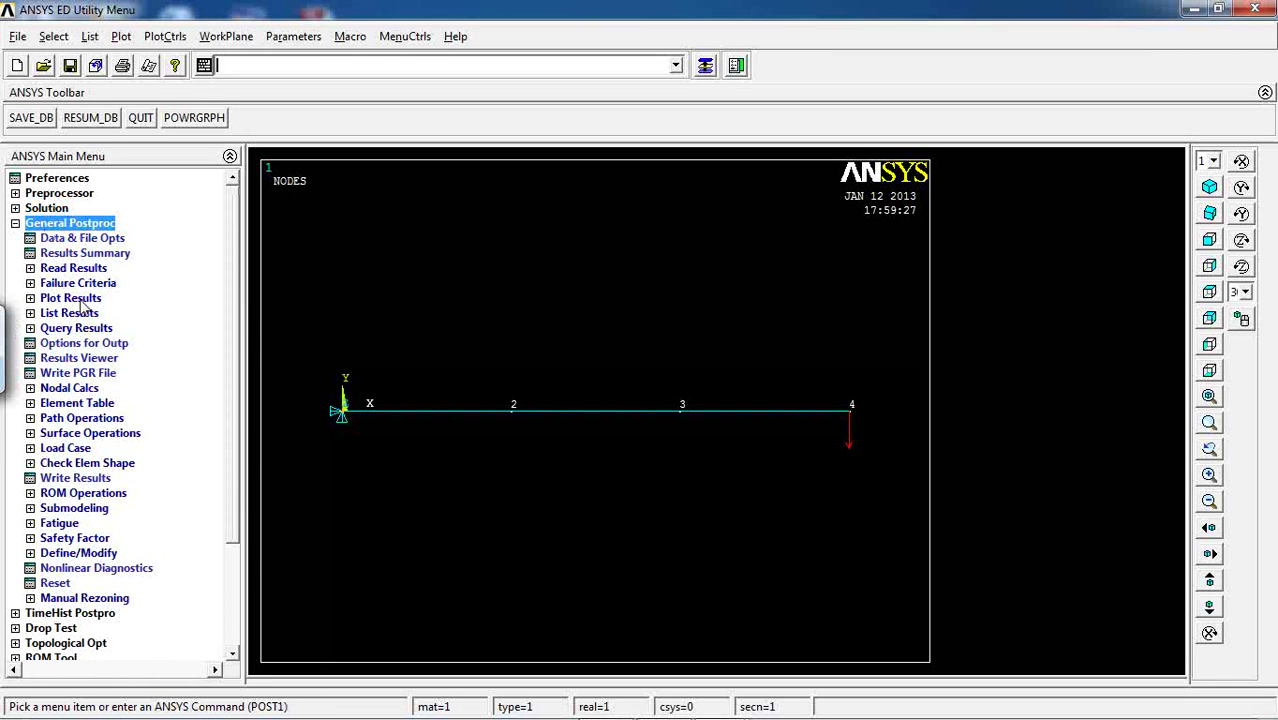
click(72, 298)
click(90, 314)
click(776, 351)
click(484, 433)
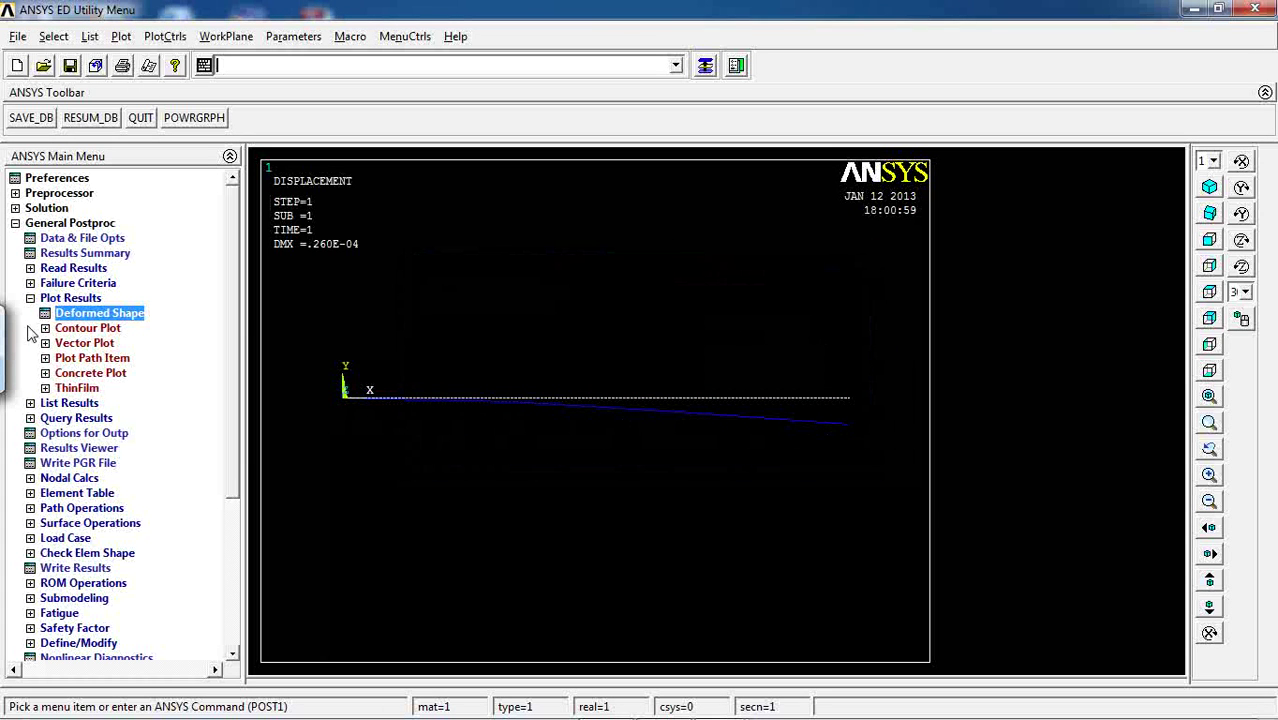
Plot a nodal solution contour of the Y-component of displacement from the DOF solution
click(90, 328)
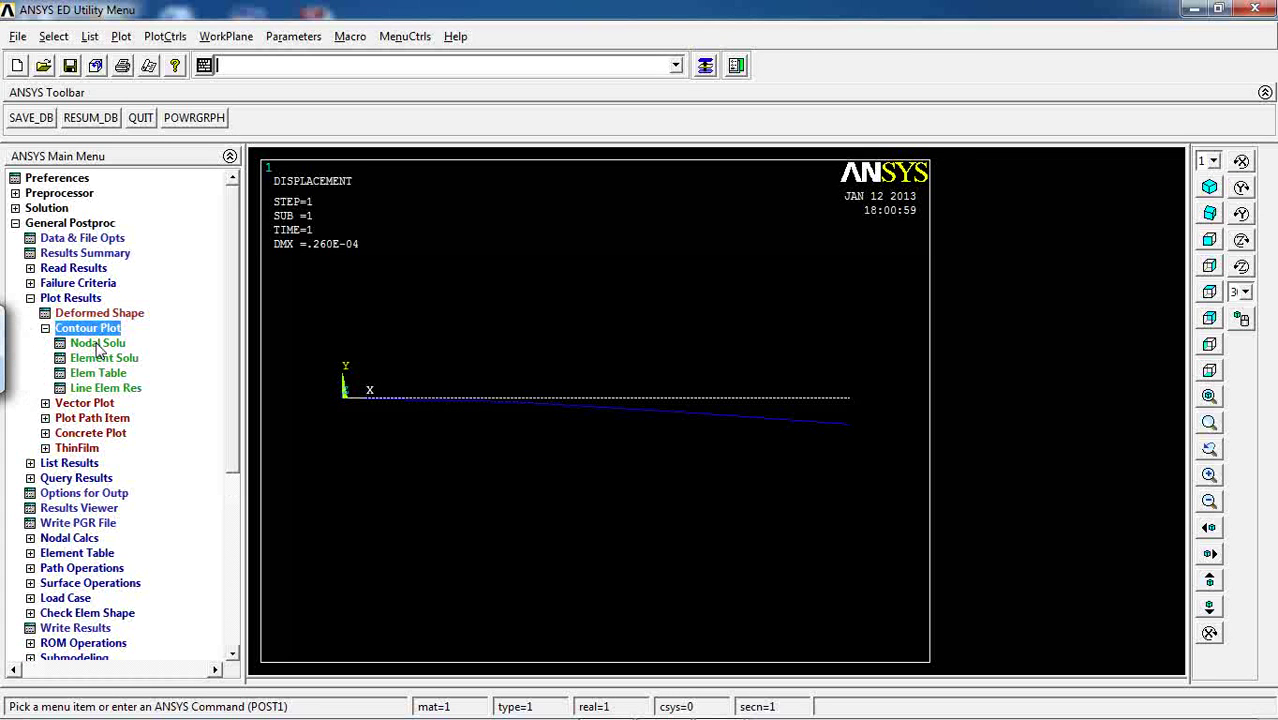
click(97, 343)
click(541, 172)
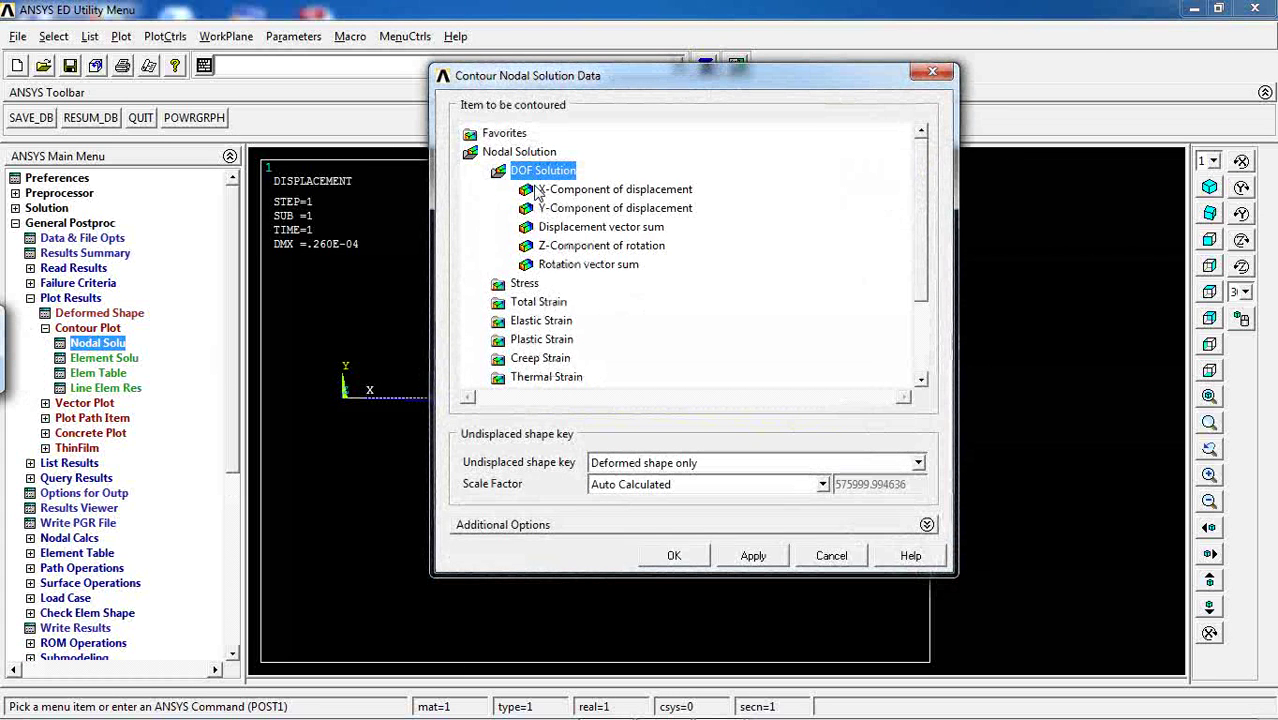
click(545, 208)
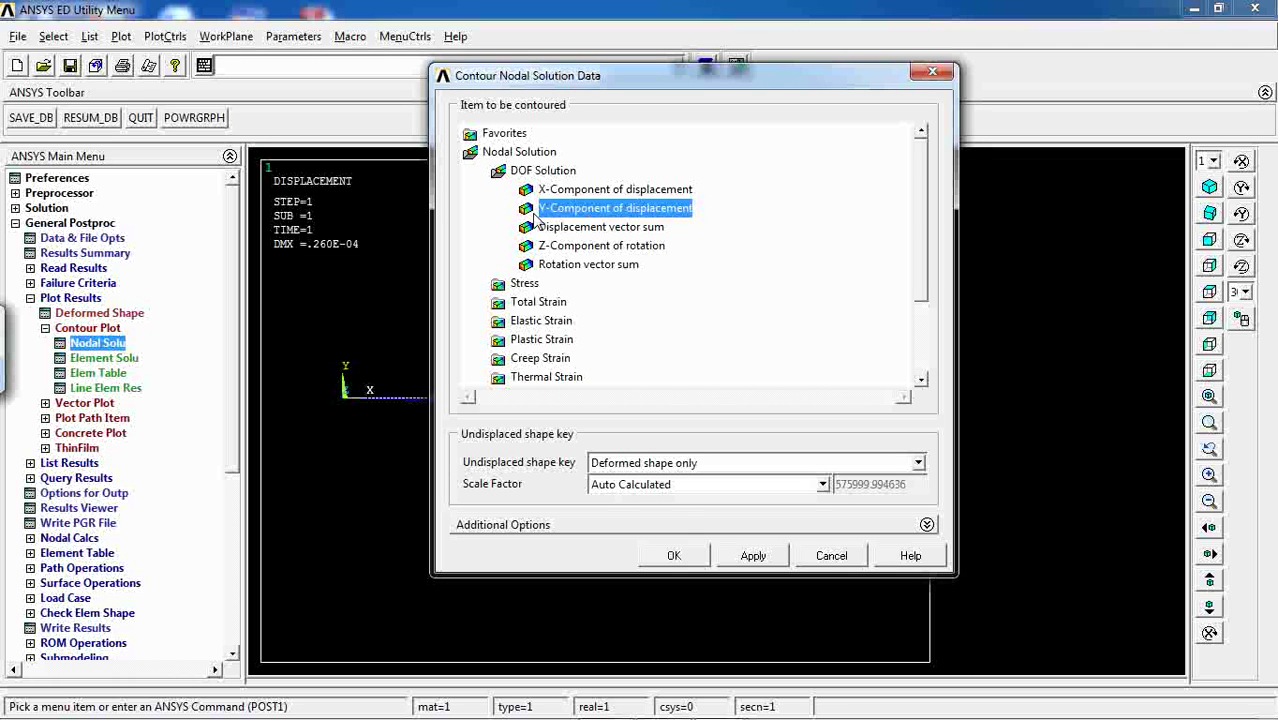
click(675, 554)
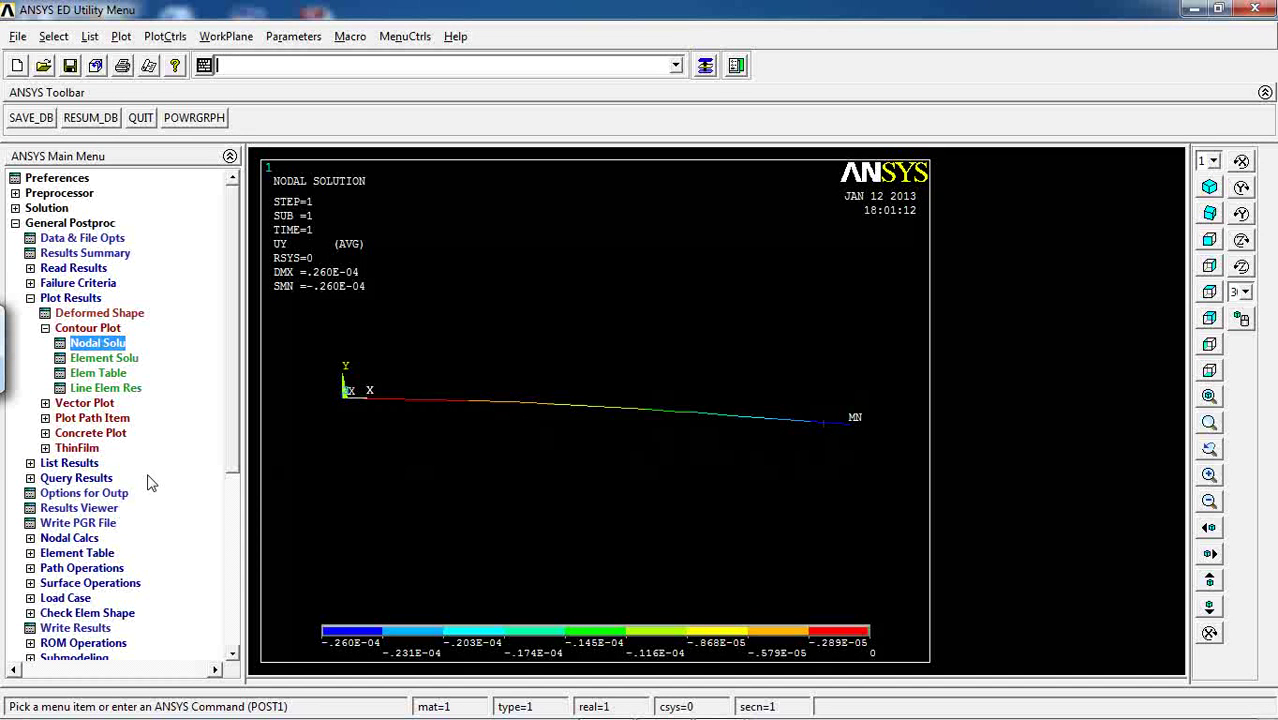
List the nodal solution for the Y-component of displacement, review the UY values per node and close the listing
click(62, 465)
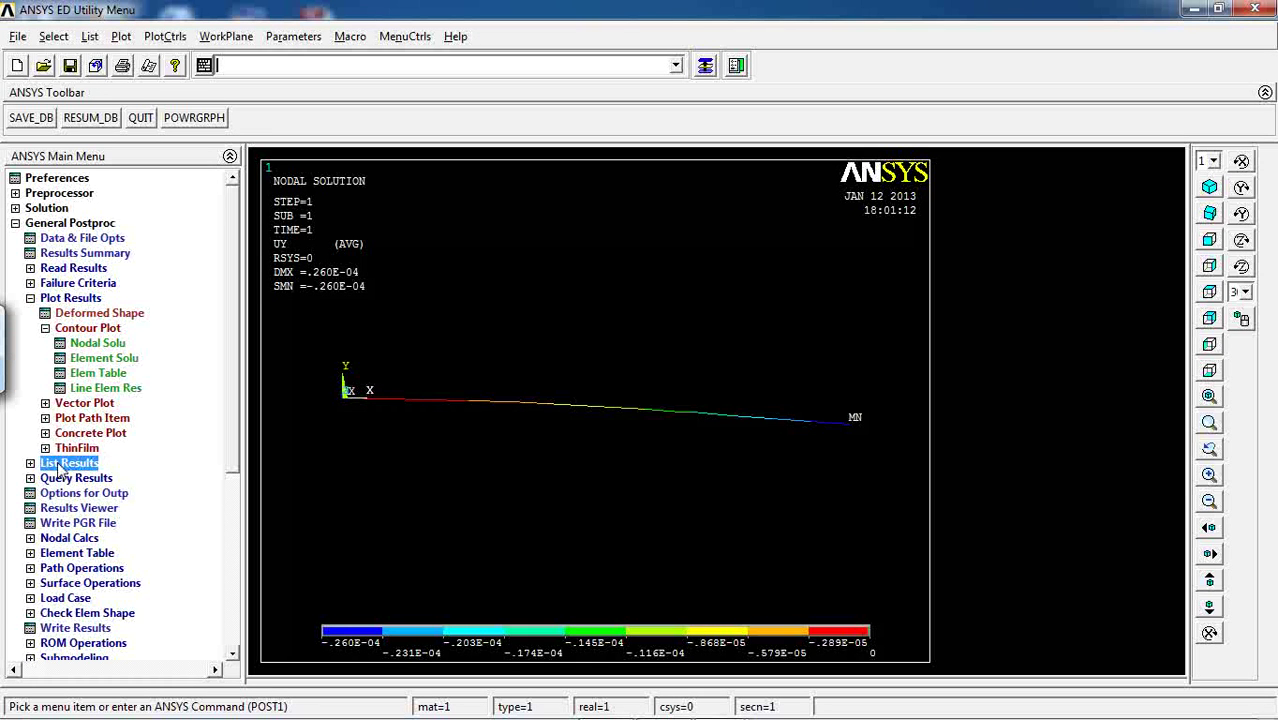
drag(233, 262, 228, 325)
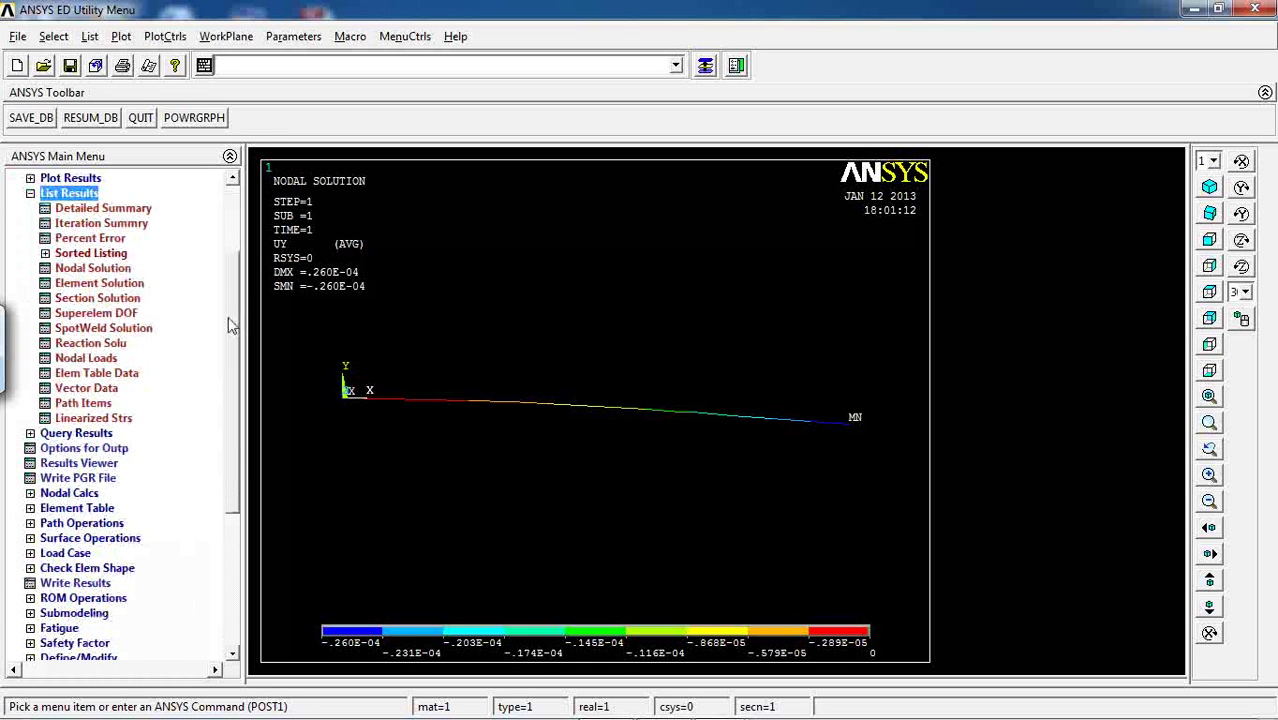
click(89, 274)
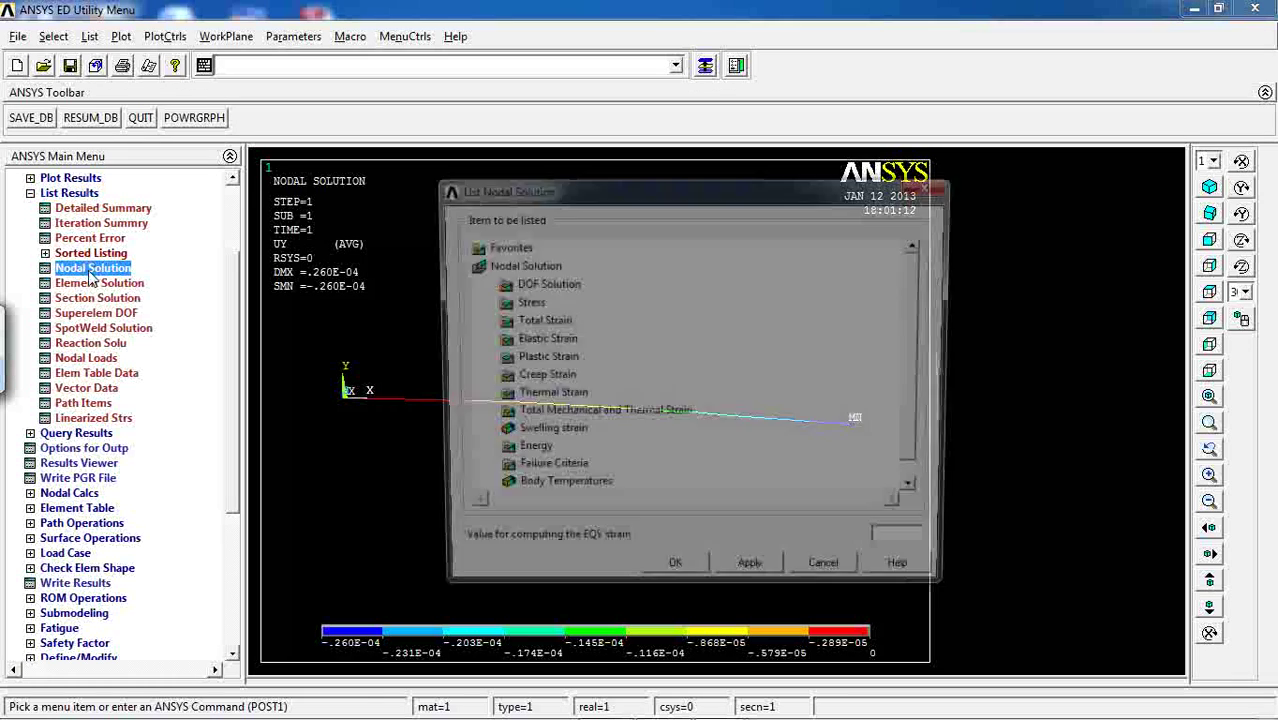
click(540, 284)
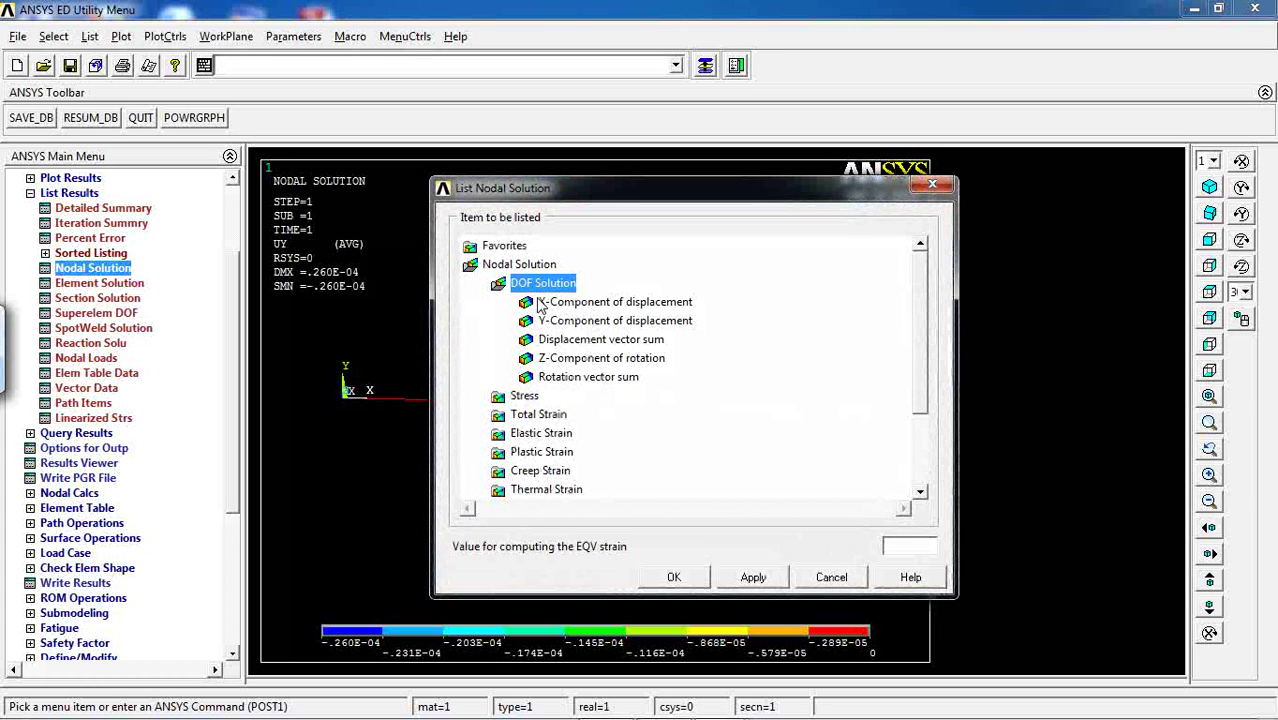
click(584, 321)
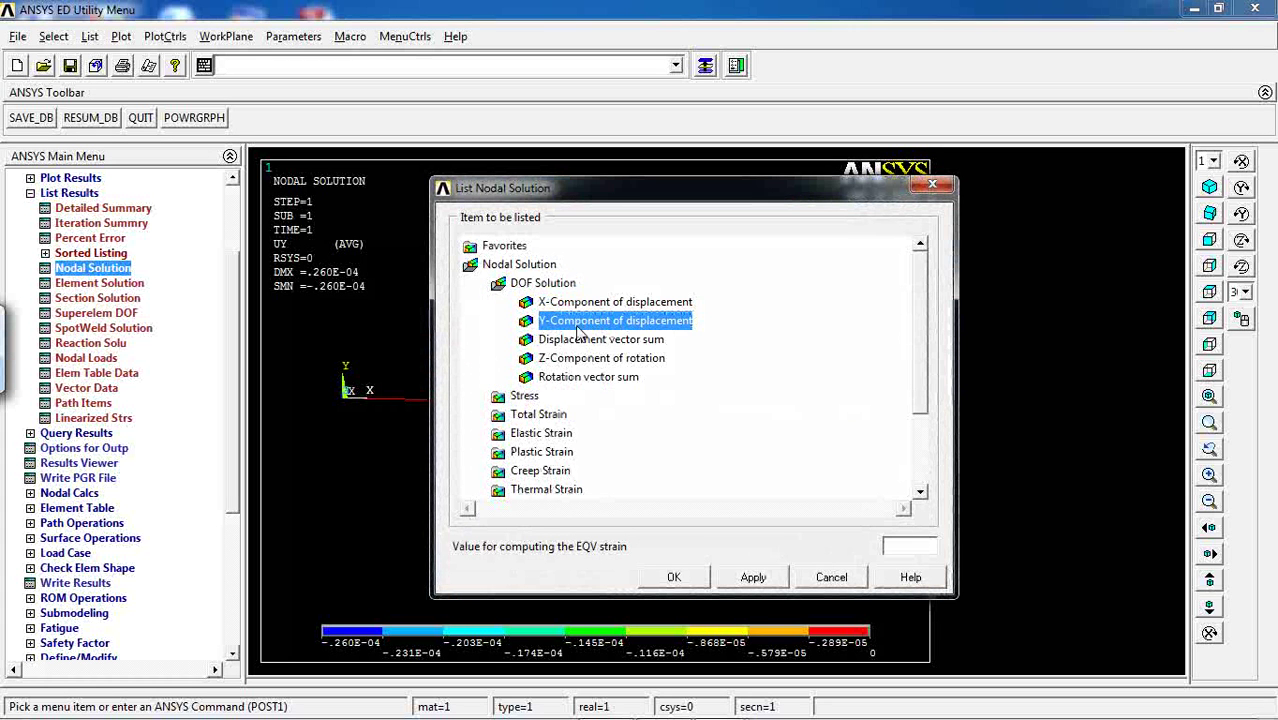
click(685, 580)
drag(435, 215, 520, 50)
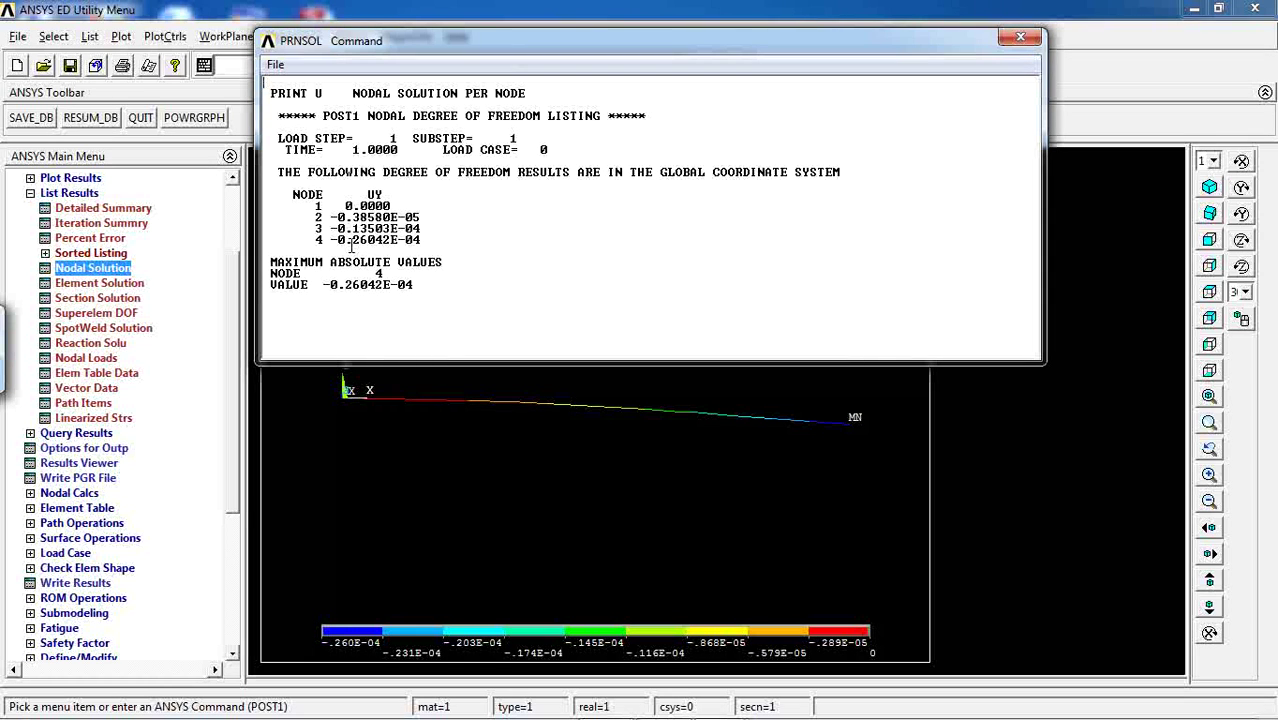
drag(345, 205, 428, 217)
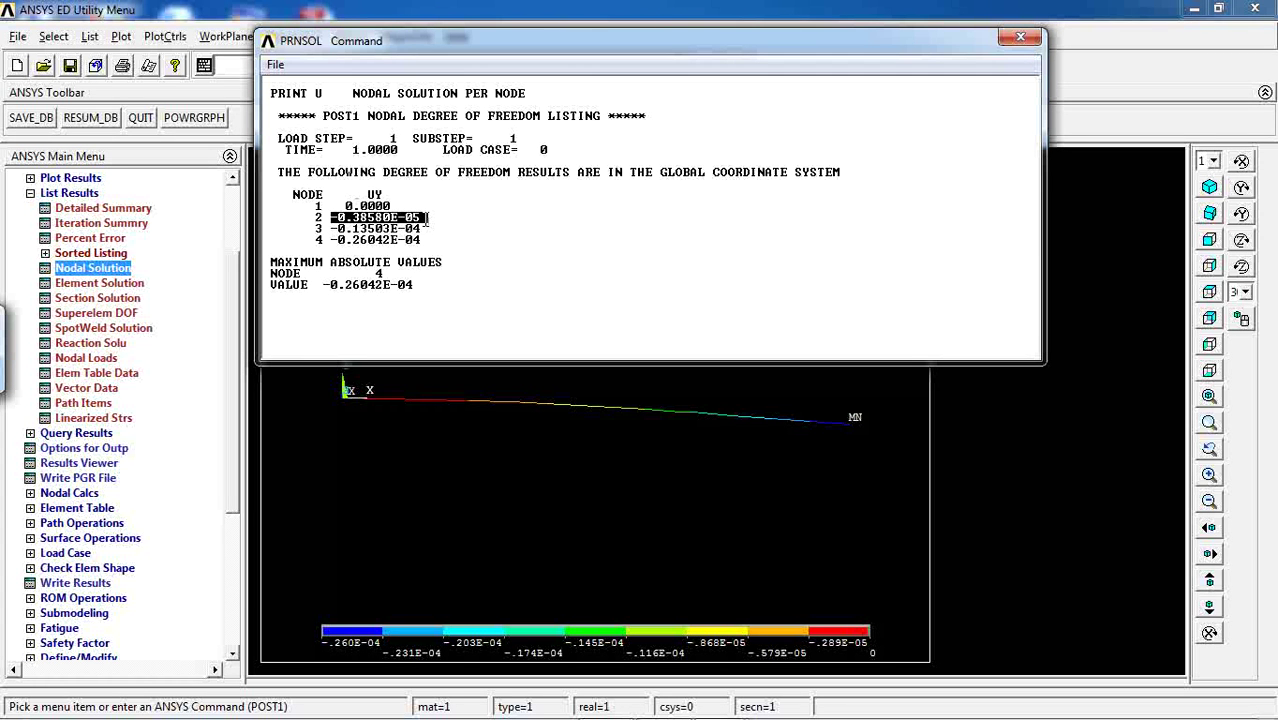
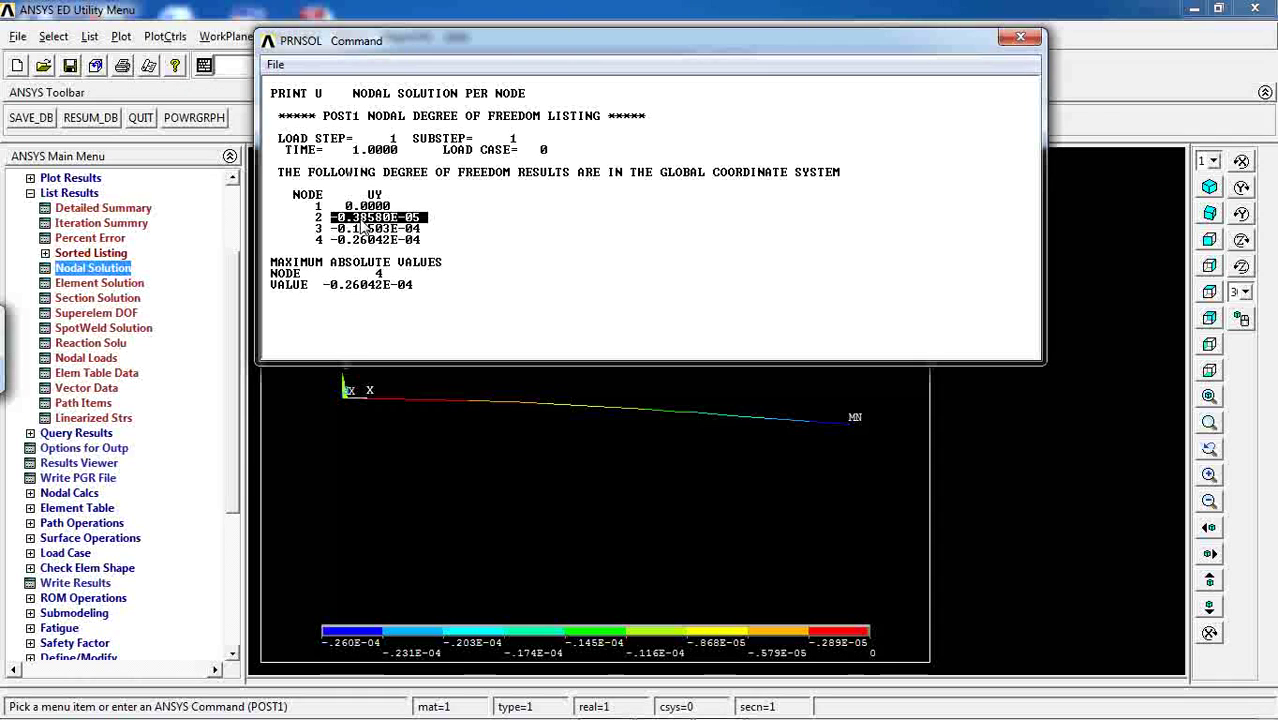
click(322, 217)
mouse_move(318, 208)
mouse_down()
mouse_move(400, 244)
mouse_move(326, 228)
mouse_up()
click(392, 241)
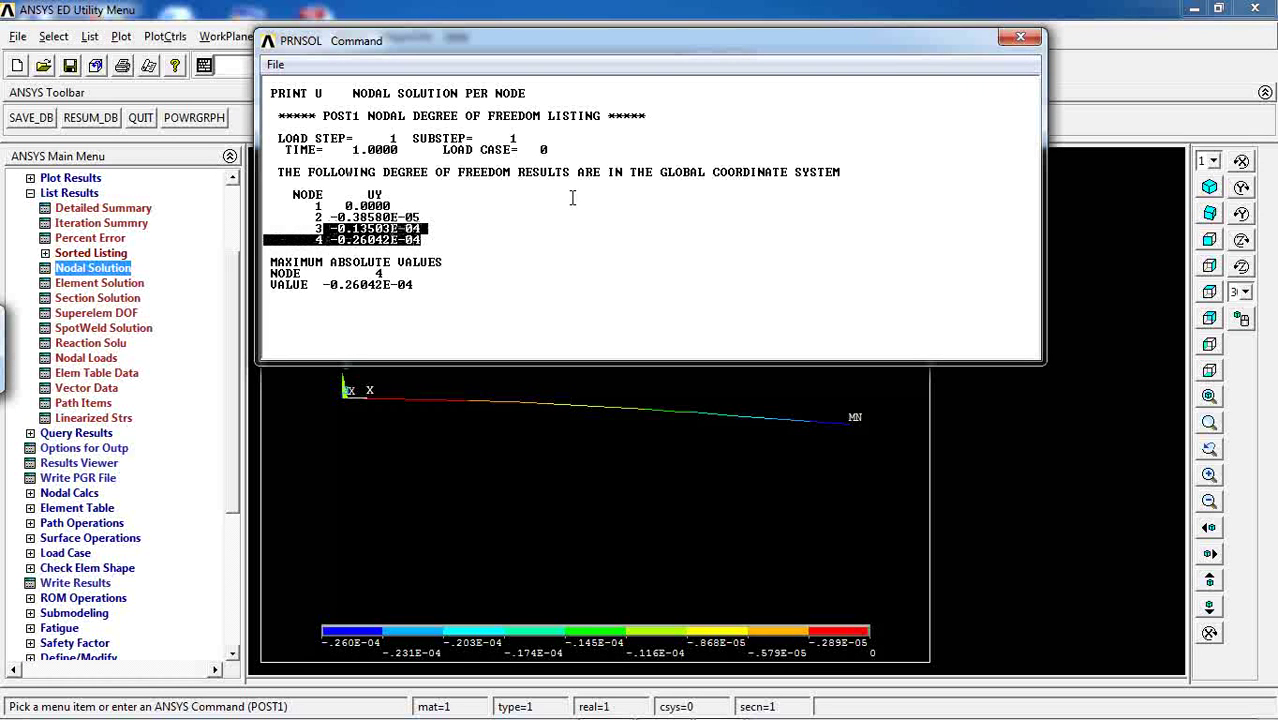
click(1019, 39)
List the nodal rotation vector sum, review the ROTZ values per node and close the listing
click(112, 273)
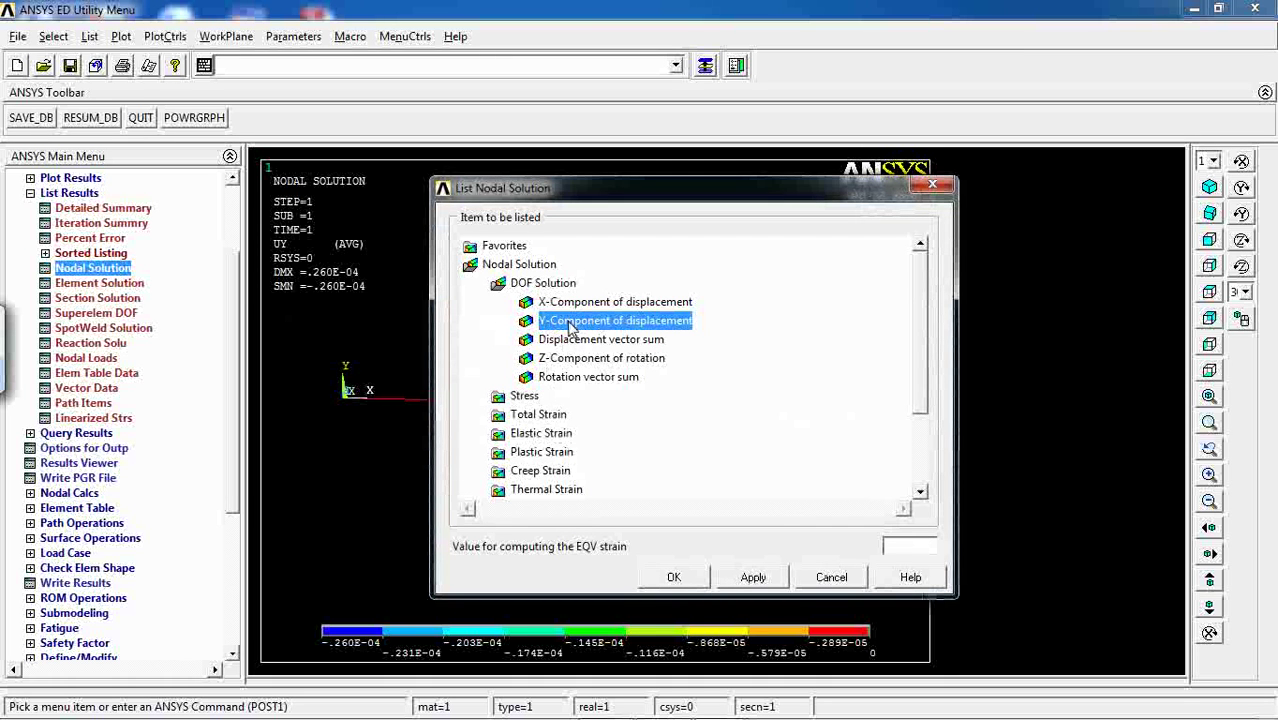
click(597, 380)
click(673, 577)
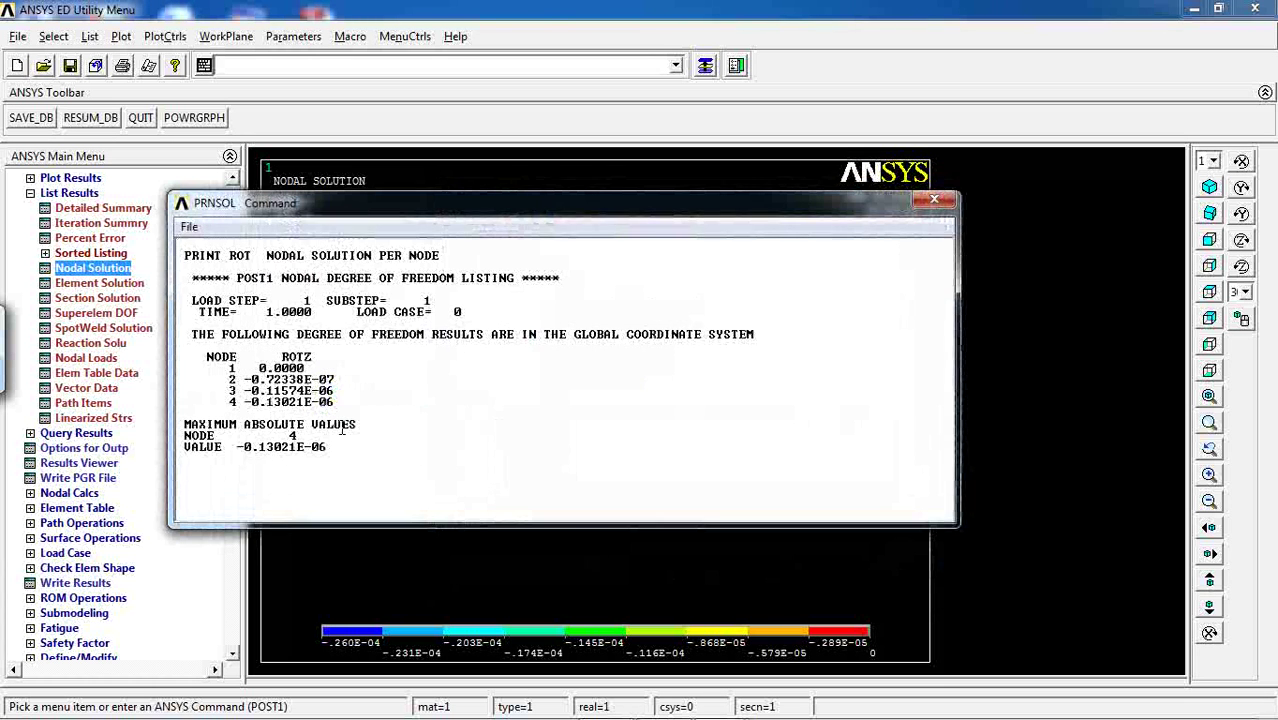
drag(393, 206, 492, 46)
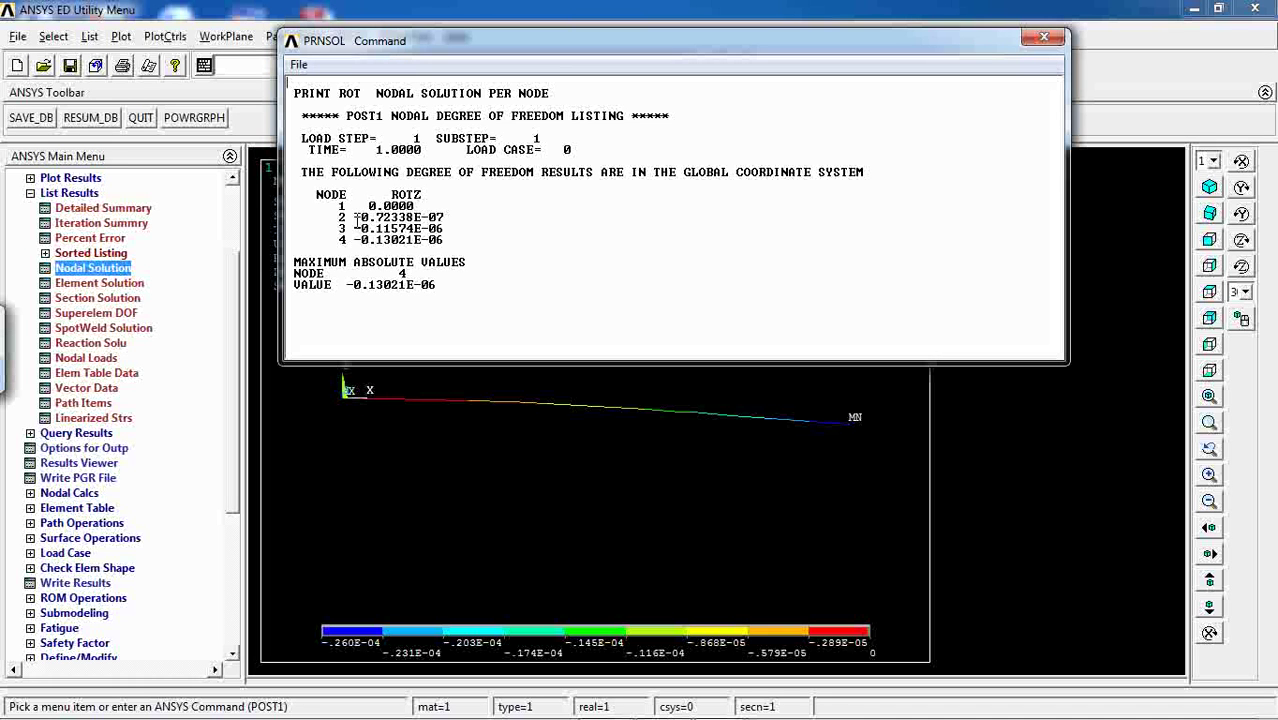
drag(318, 194, 445, 257)
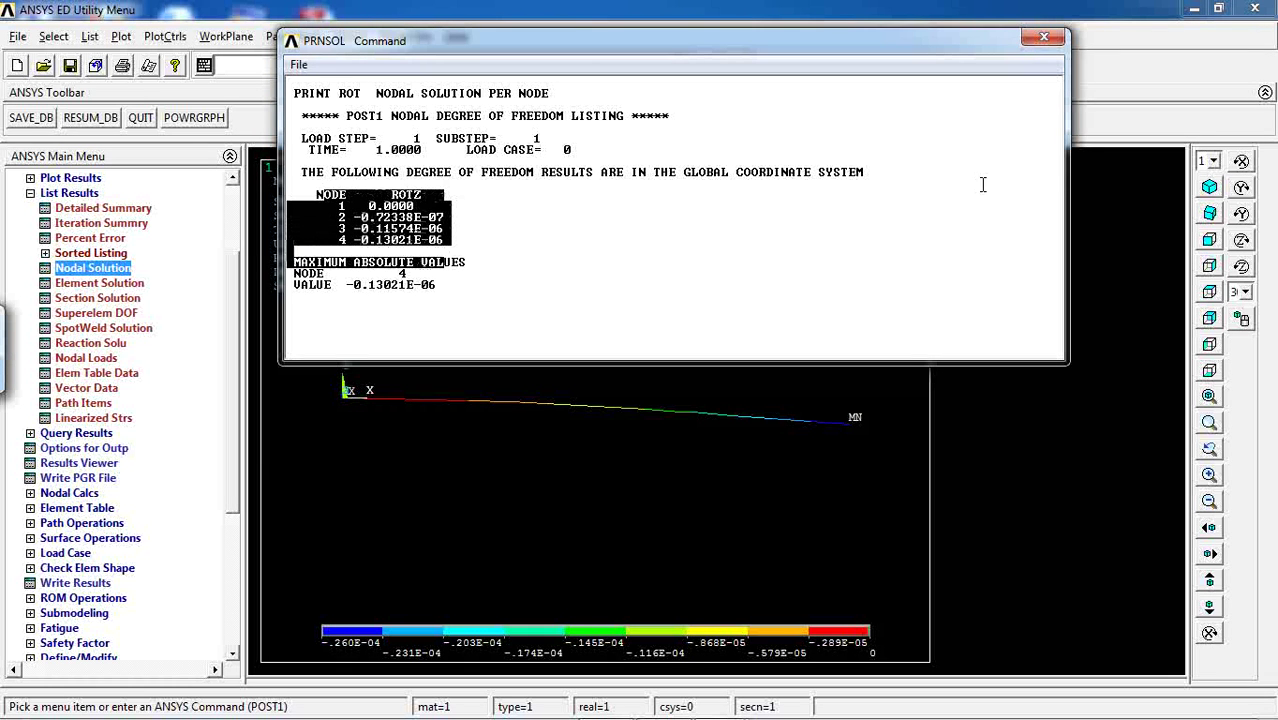
click(1043, 37)
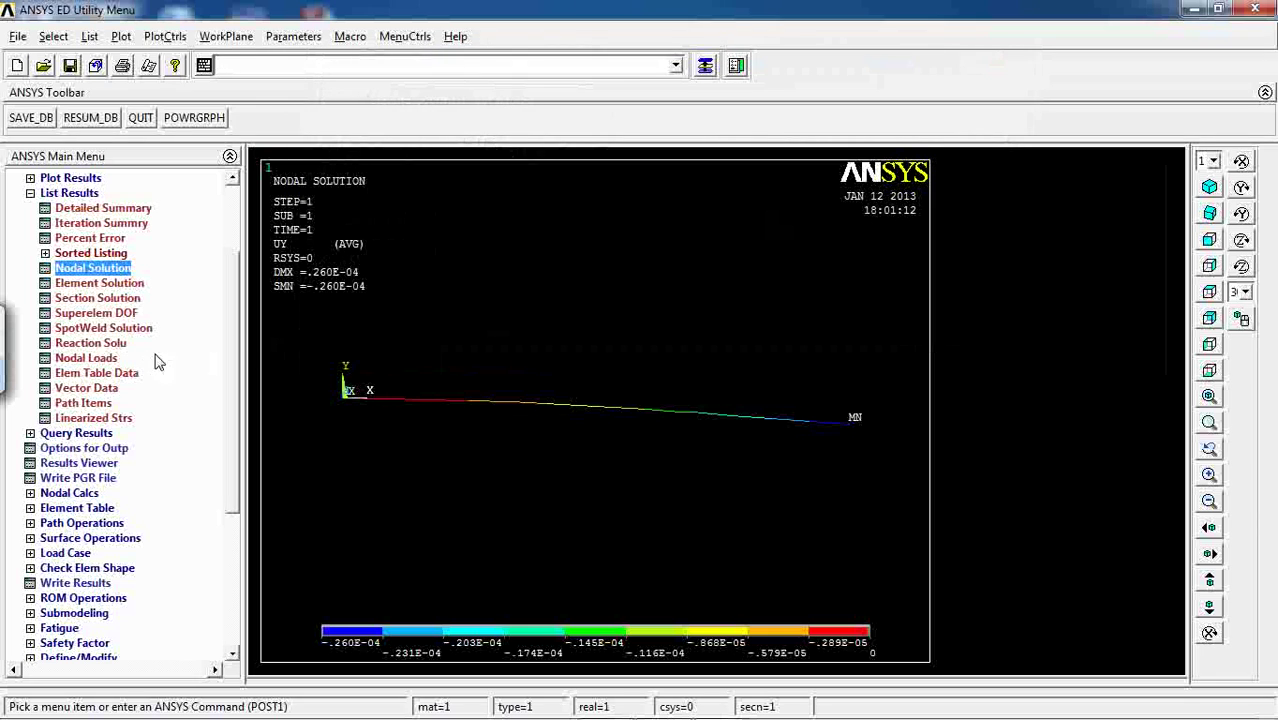
List the reaction solution for all items, review FY and MZ at node 1 and close the listing
click(78, 344)
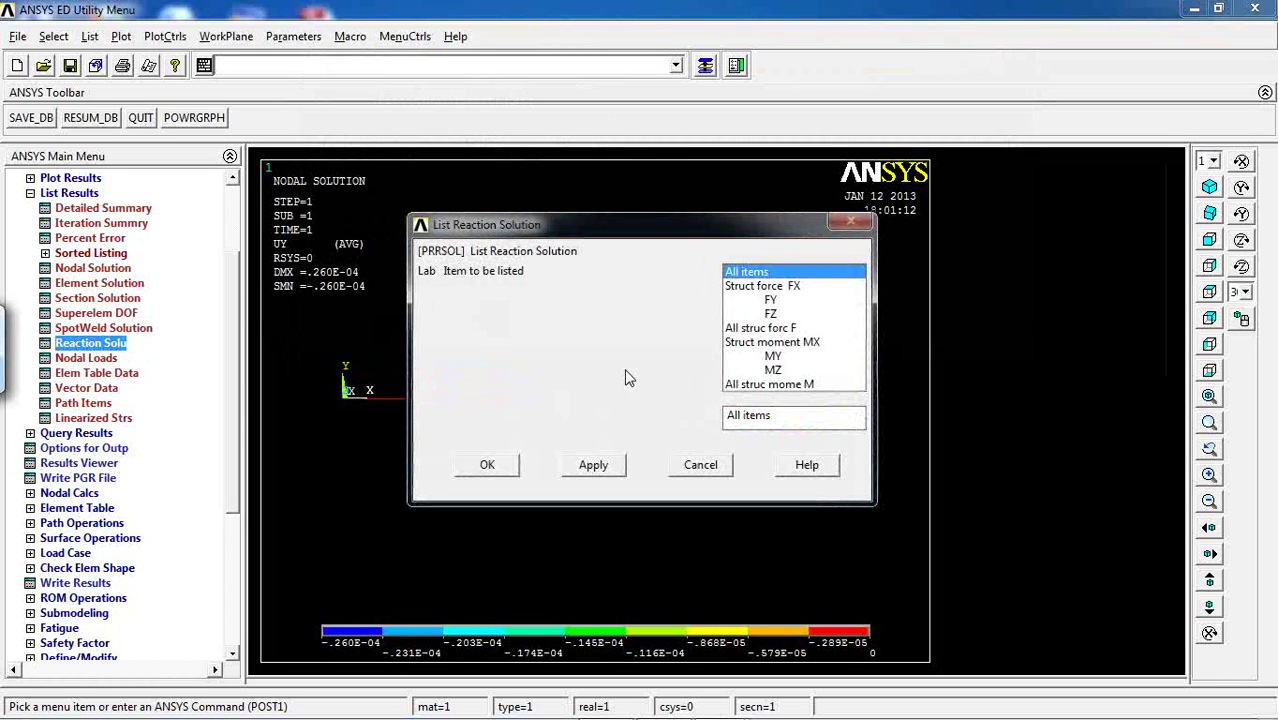
click(487, 466)
drag(510, 215, 455, 58)
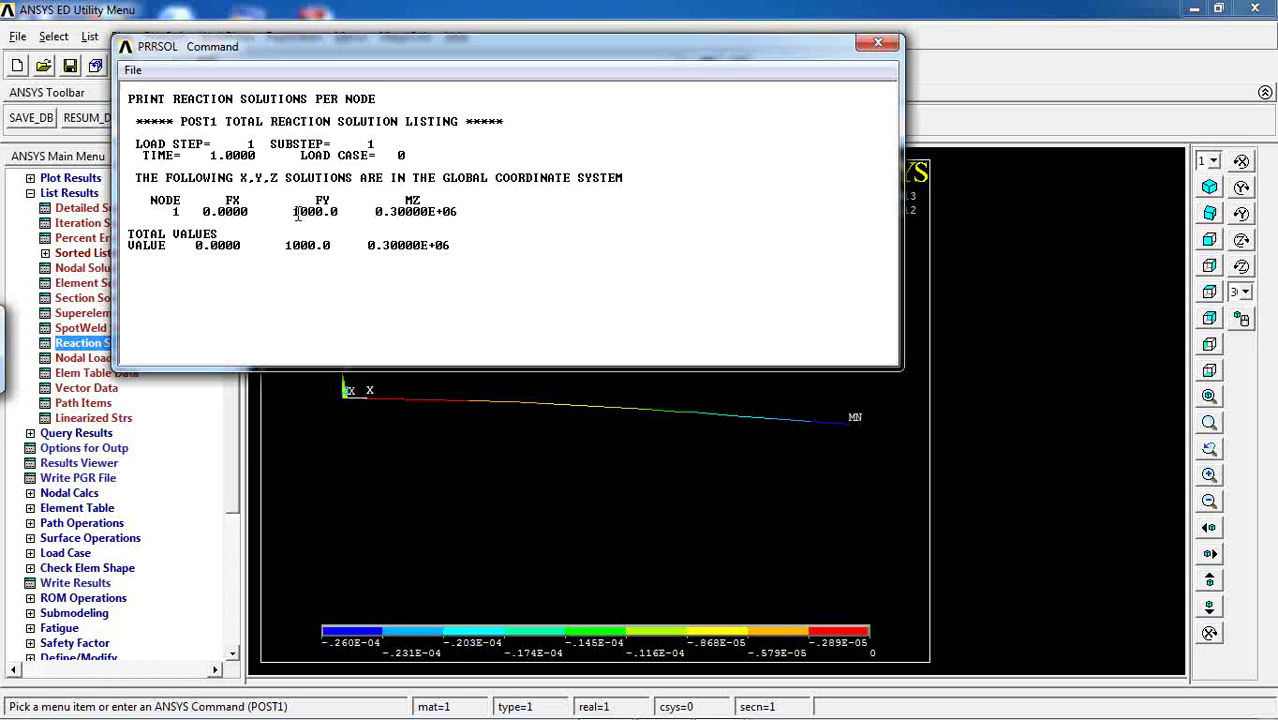
drag(294, 212, 331, 211)
drag(376, 211, 450, 212)
click(399, 222)
drag(377, 211, 462, 214)
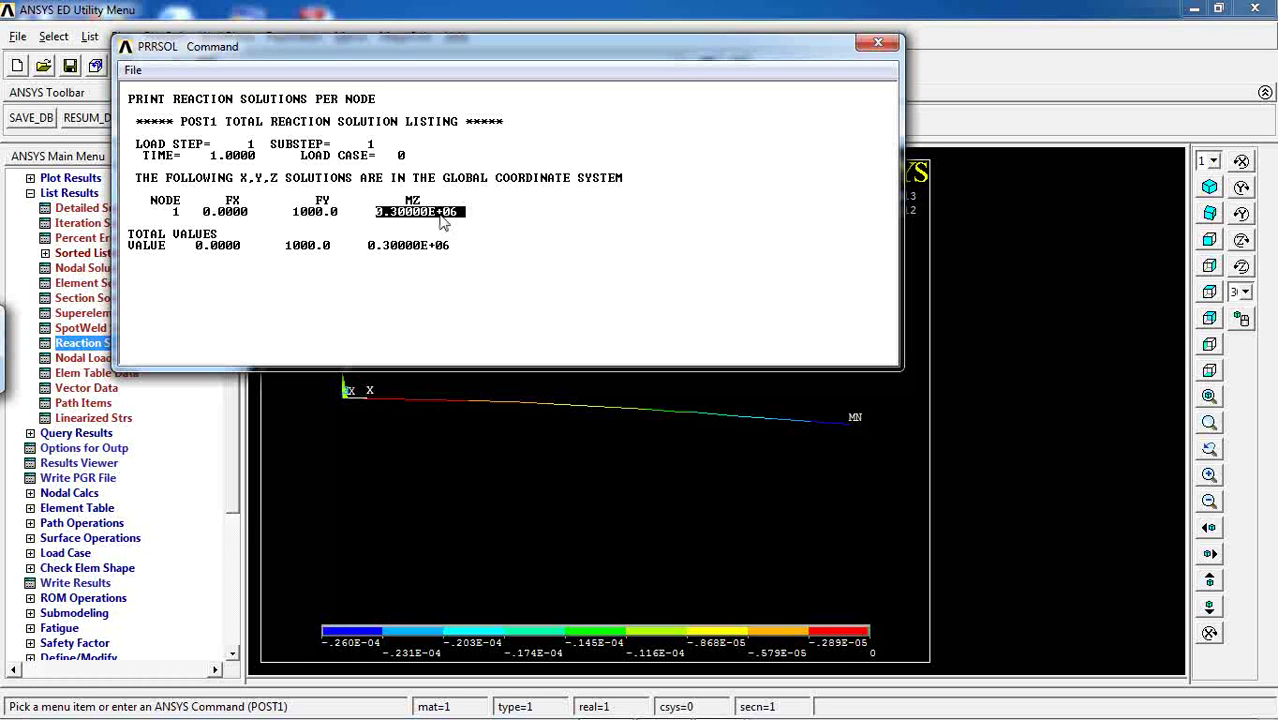
click(866, 44)
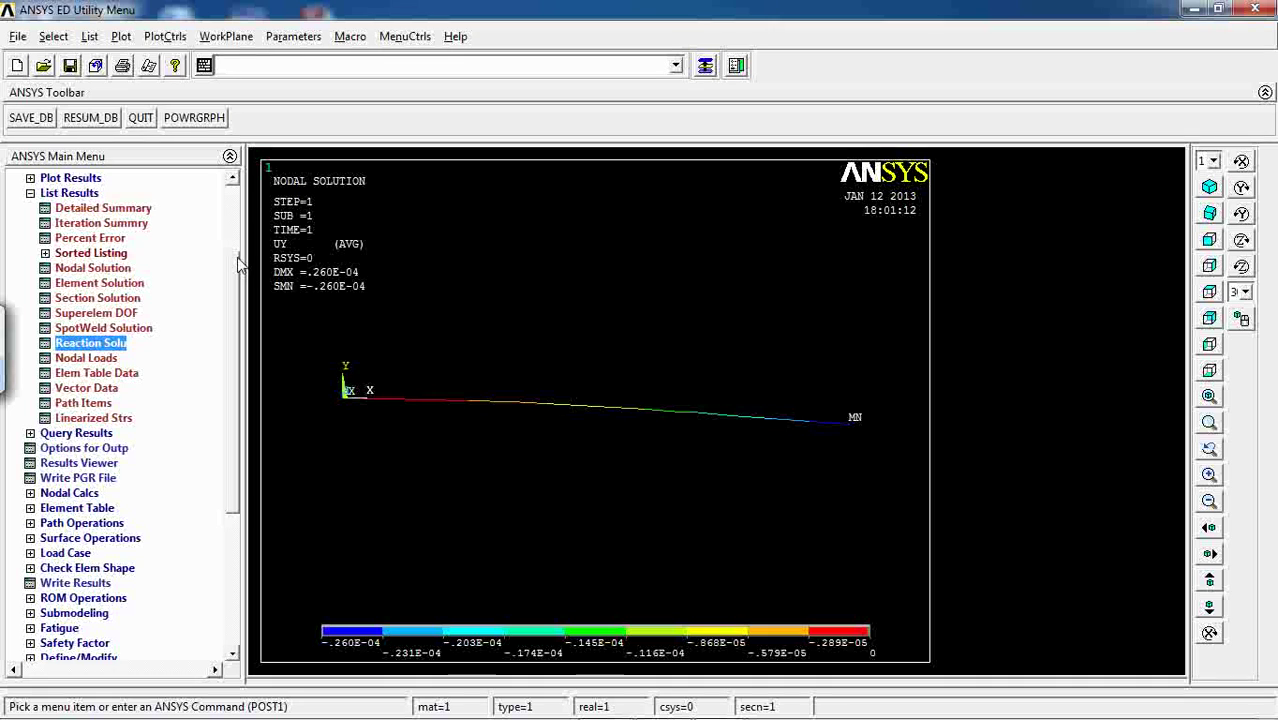
Leave the general postprocessor and return to the load definitions in the solution processor
drag(233, 270, 233, 215)
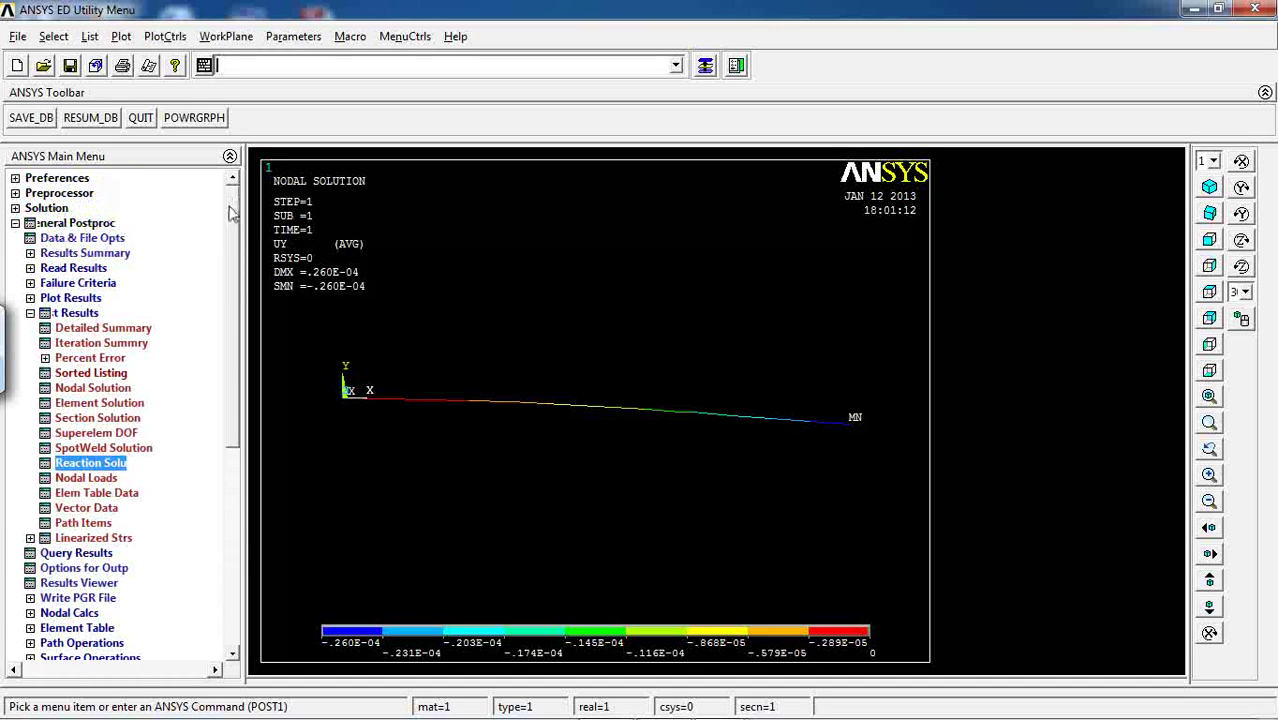
click(60, 224)
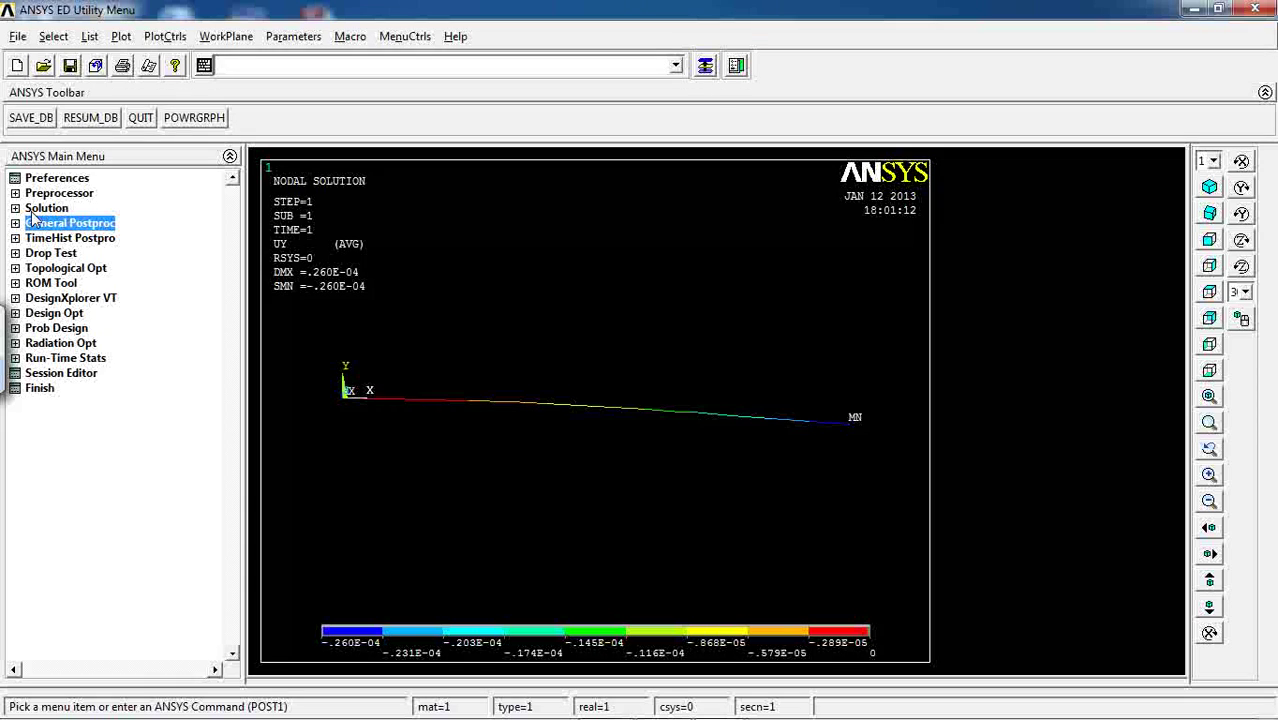
click(46, 208)
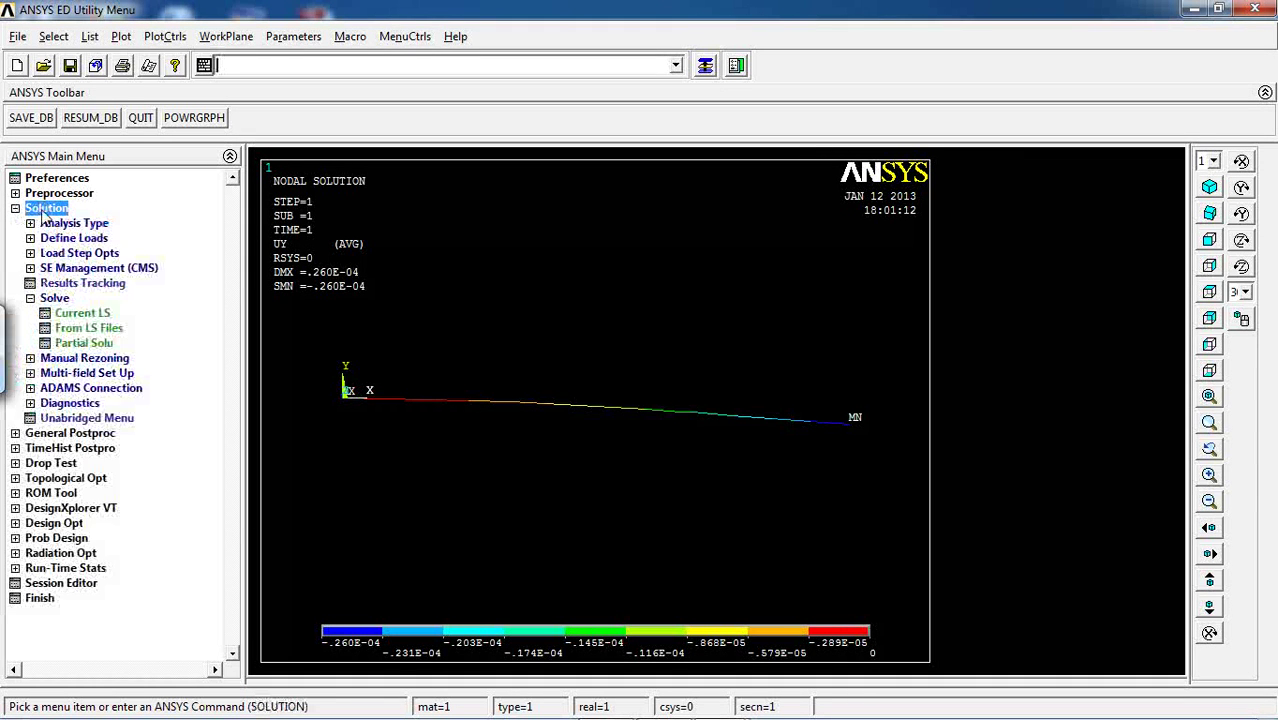
click(72, 238)
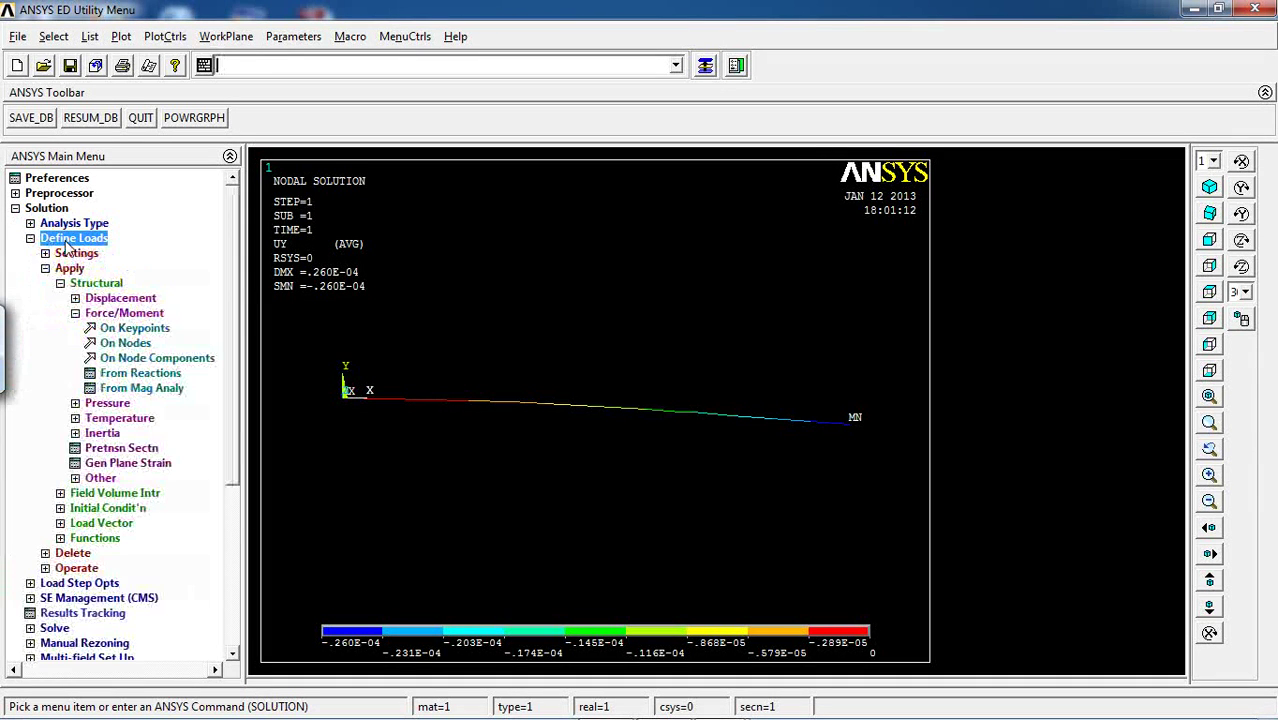
click(69, 268)
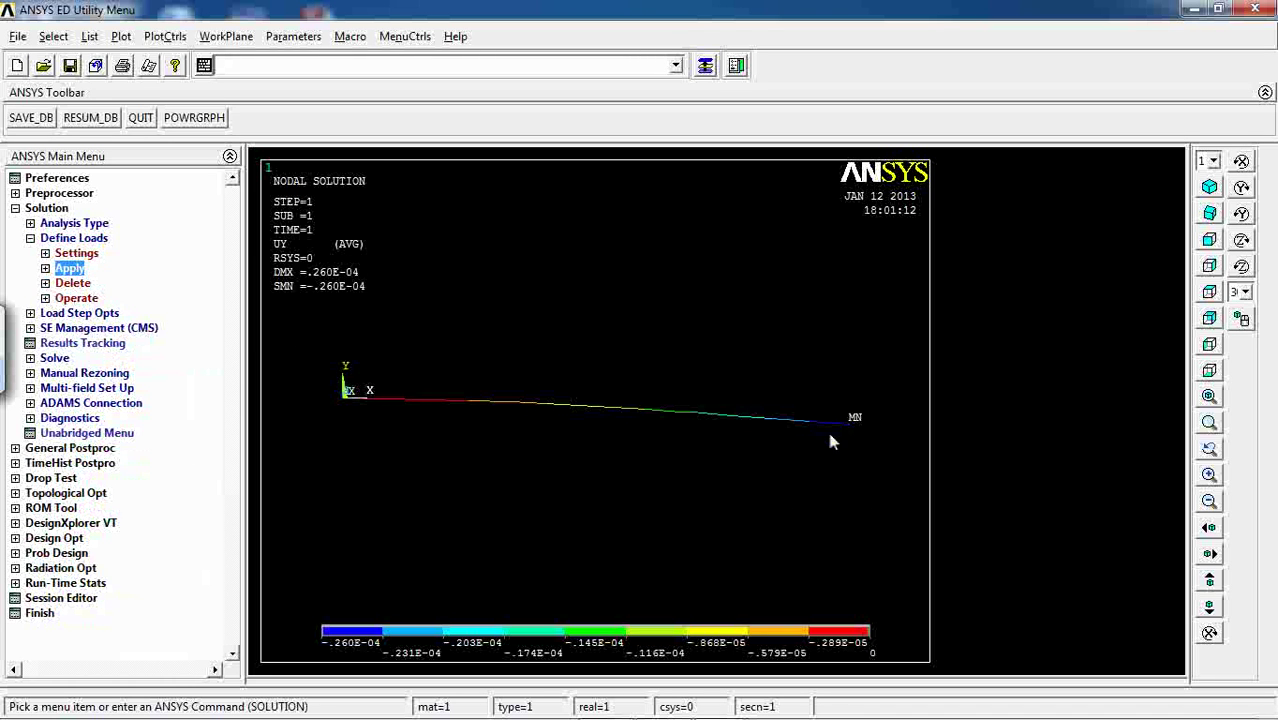
Delete all forces and moments applied on node 4 at the beam's free end
click(68, 283)
click(95, 313)
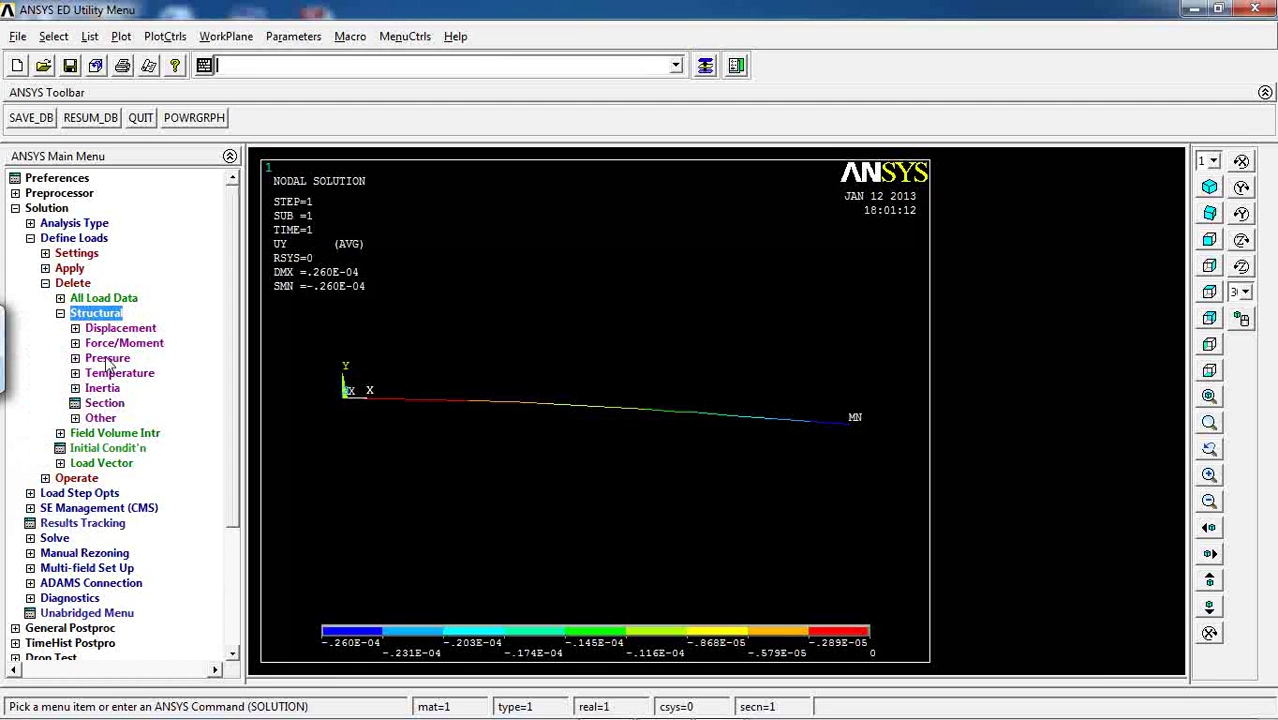
click(120, 343)
click(121, 373)
click(850, 421)
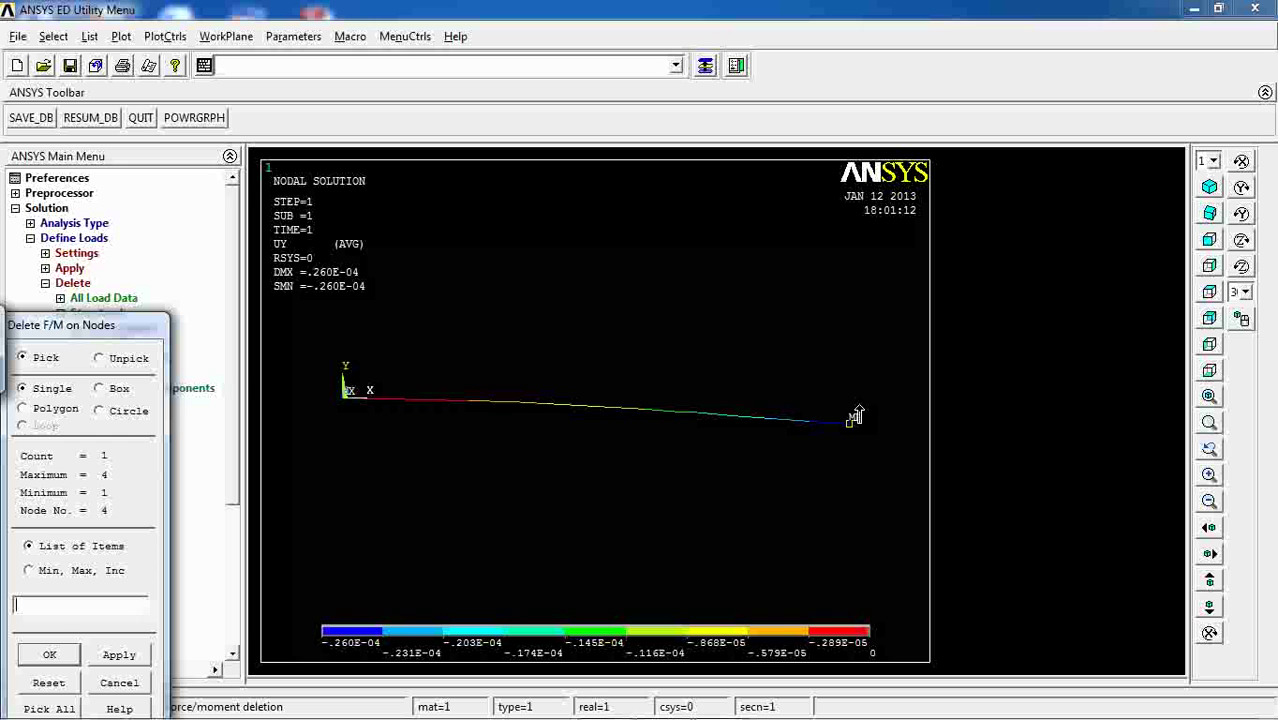
click(49, 655)
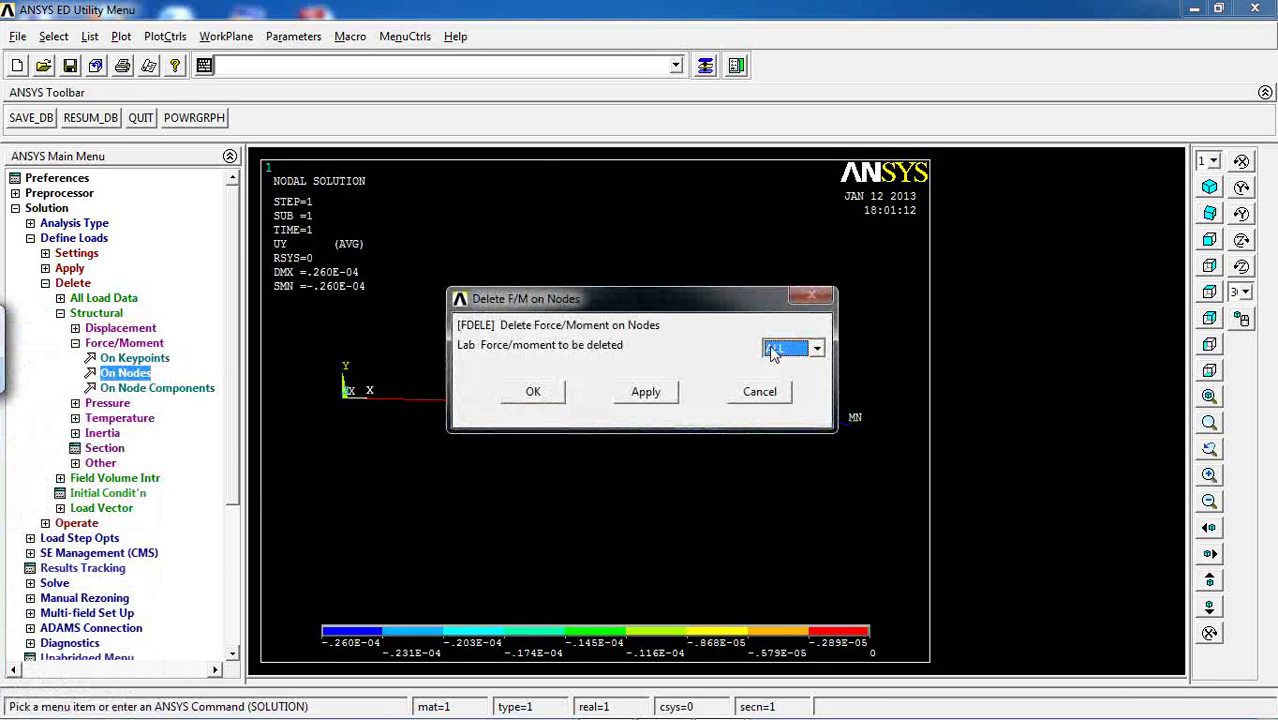
click(790, 348)
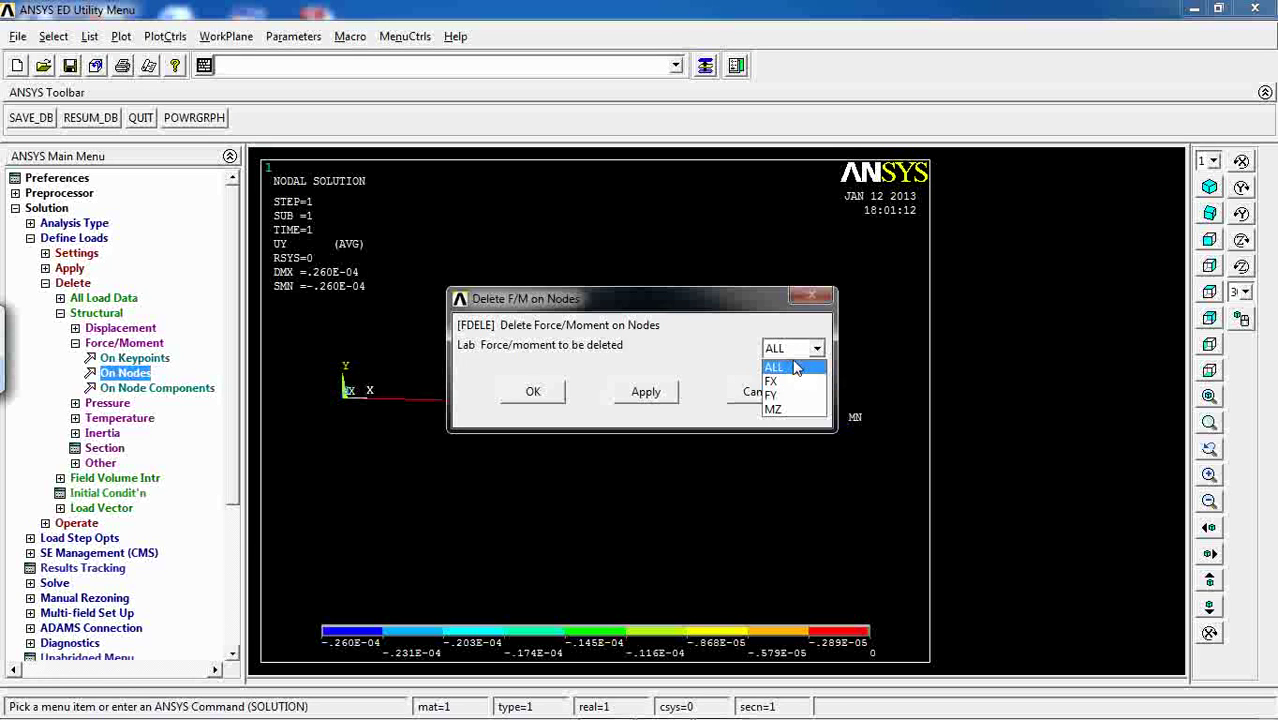
click(790, 368)
click(790, 350)
click(785, 395)
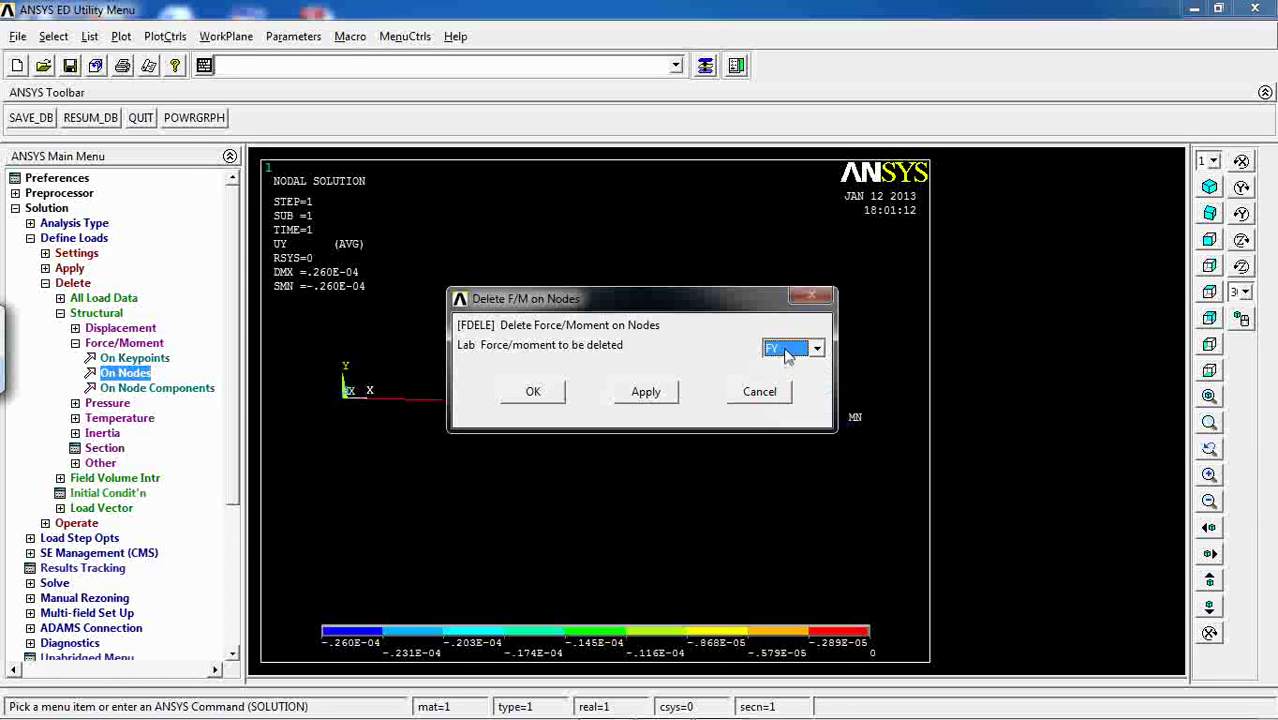
click(787, 350)
click(787, 368)
click(555, 397)
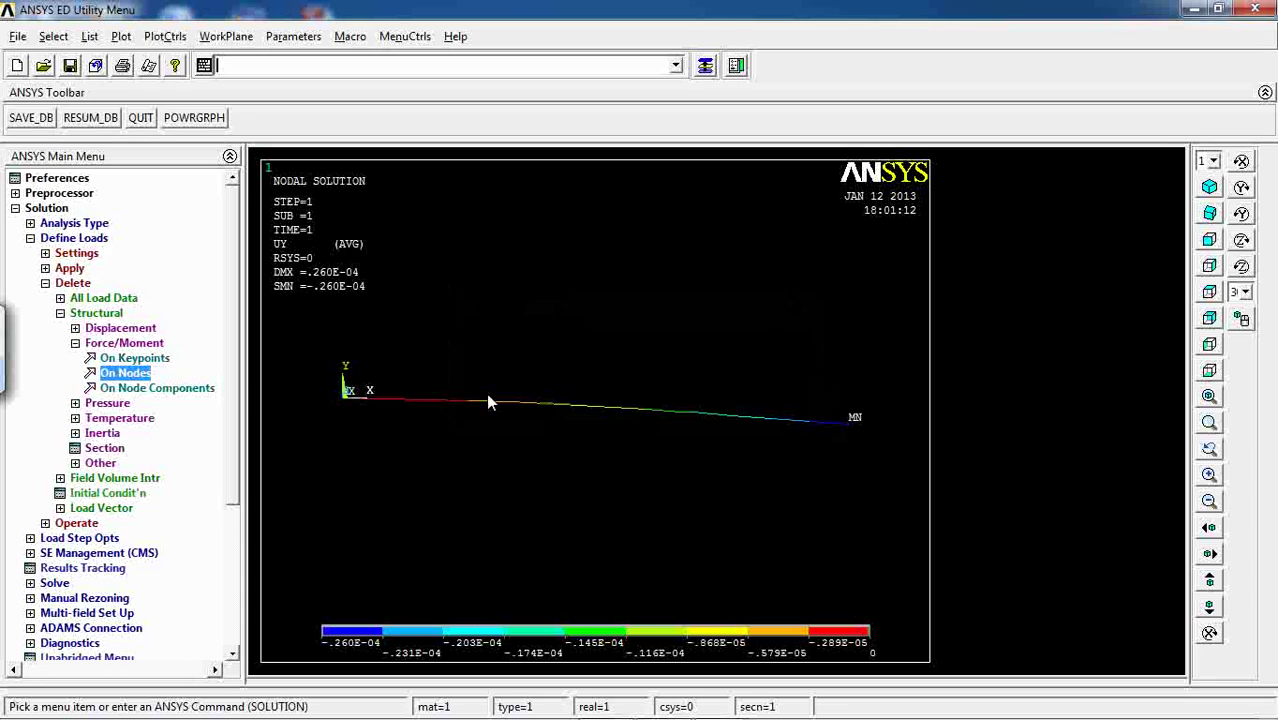
Apply a uniform pressure of 1000 with load key 1 on the middle beam element
click(72, 268)
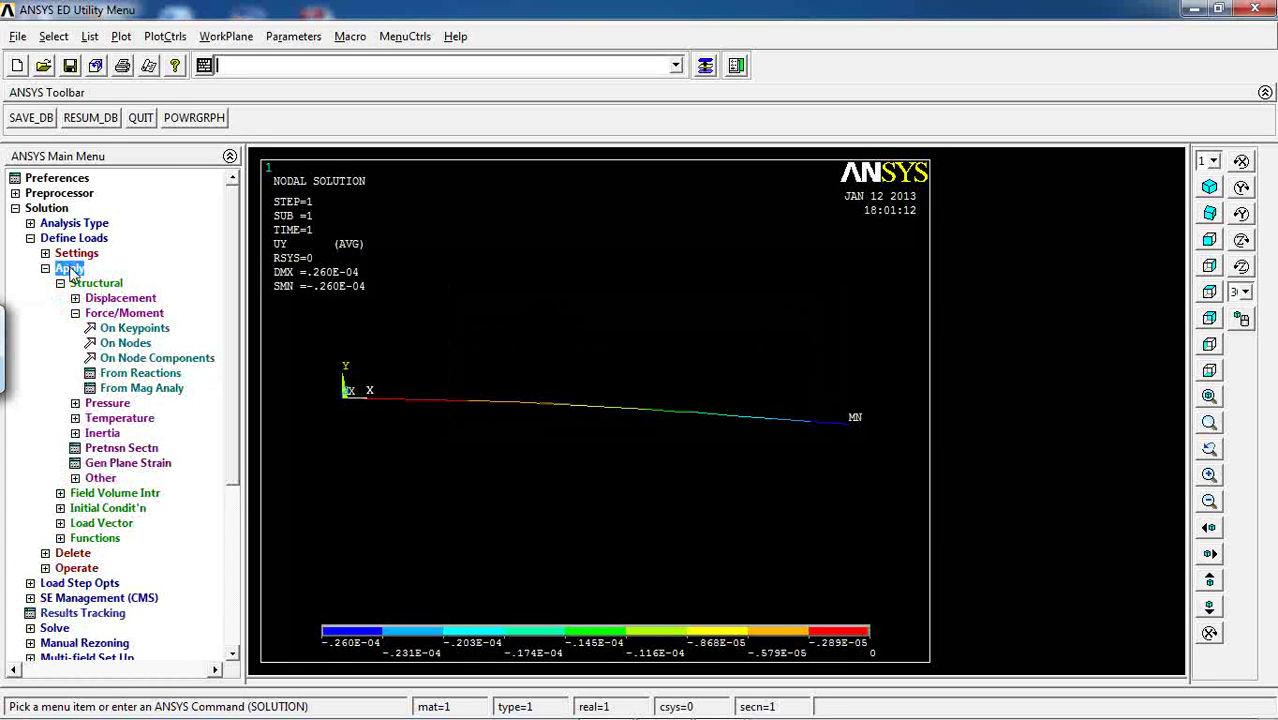
click(112, 314)
click(108, 327)
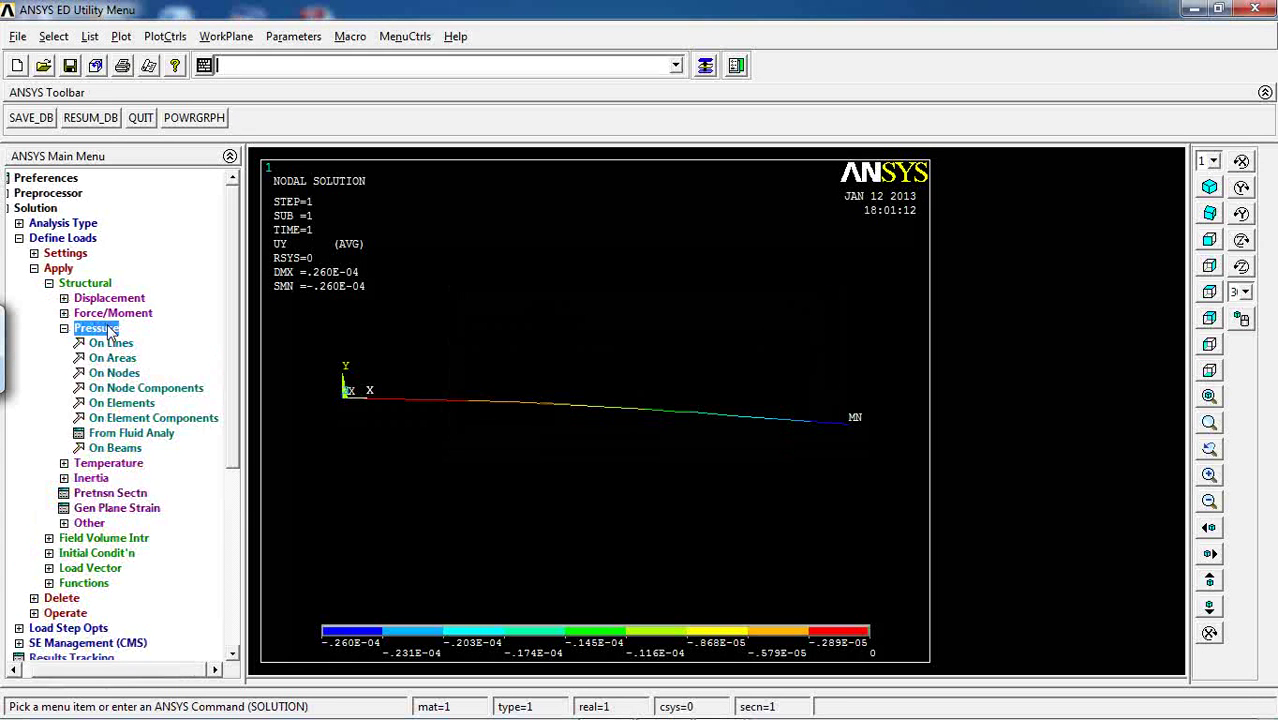
drag(230, 278, 230, 335)
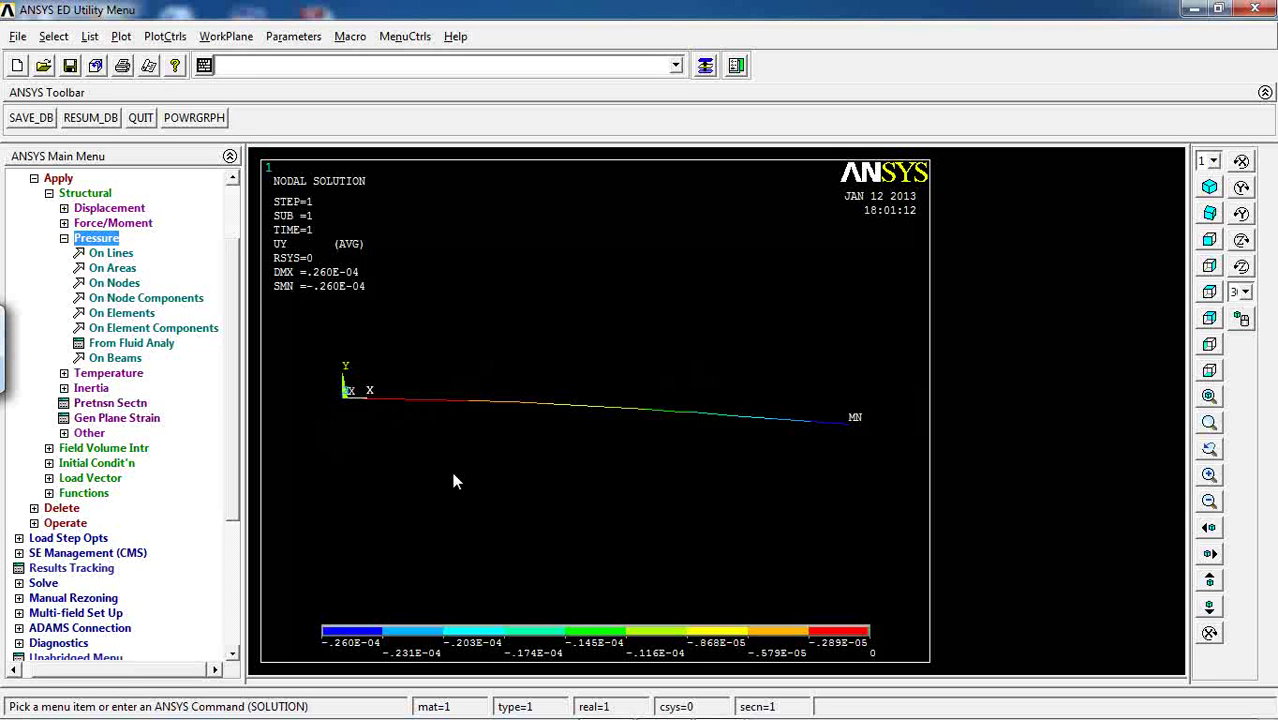
click(113, 360)
click(587, 412)
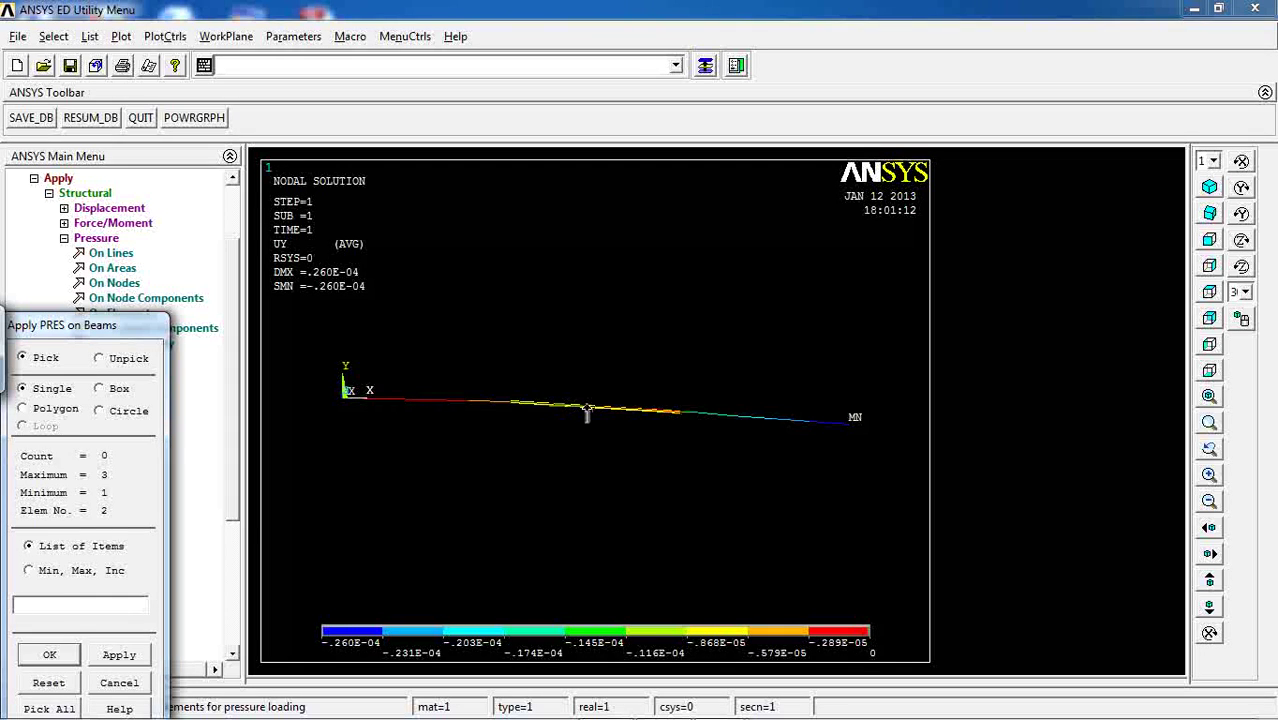
click(50, 655)
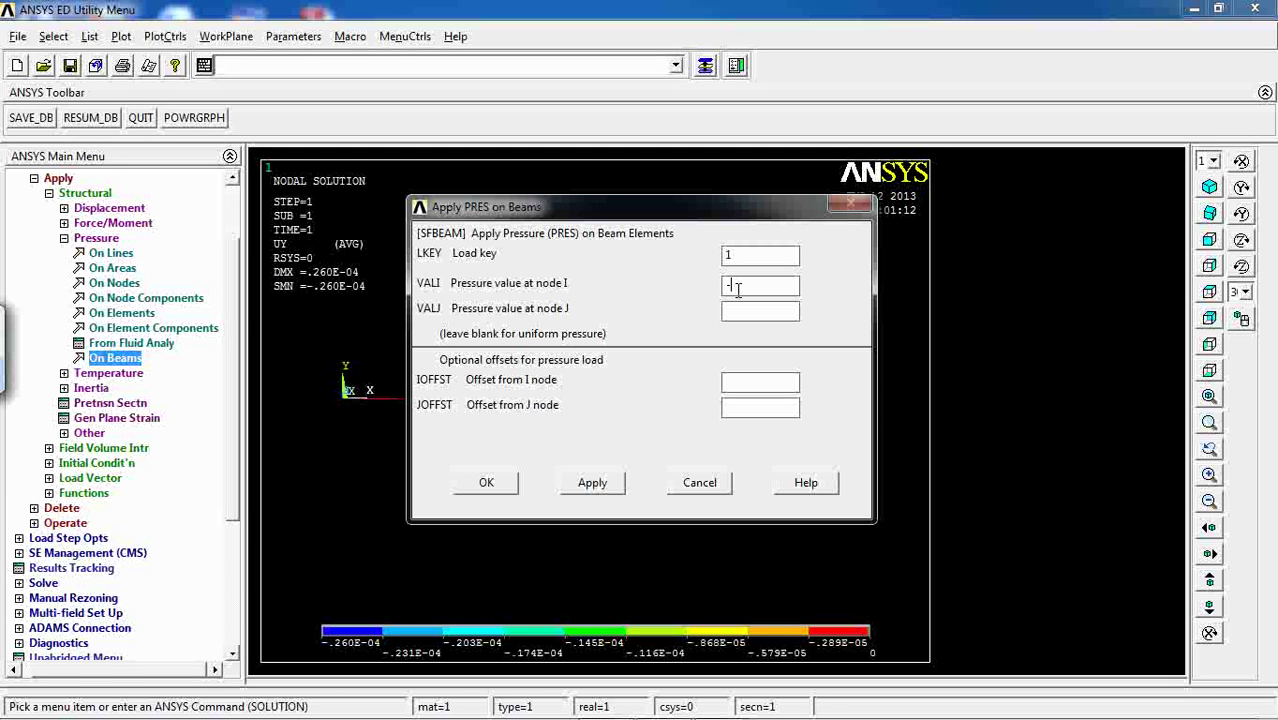
click(737, 288)
text(1000)
drag(710, 209, 925, 58)
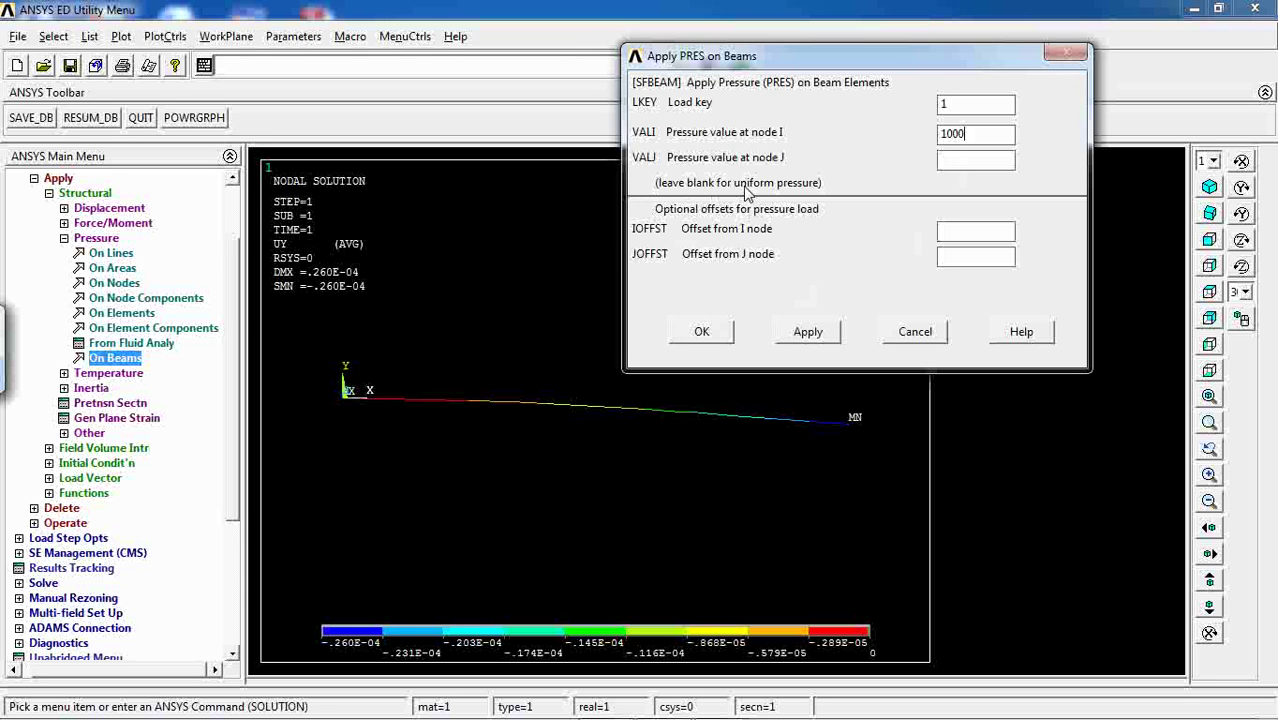
click(702, 332)
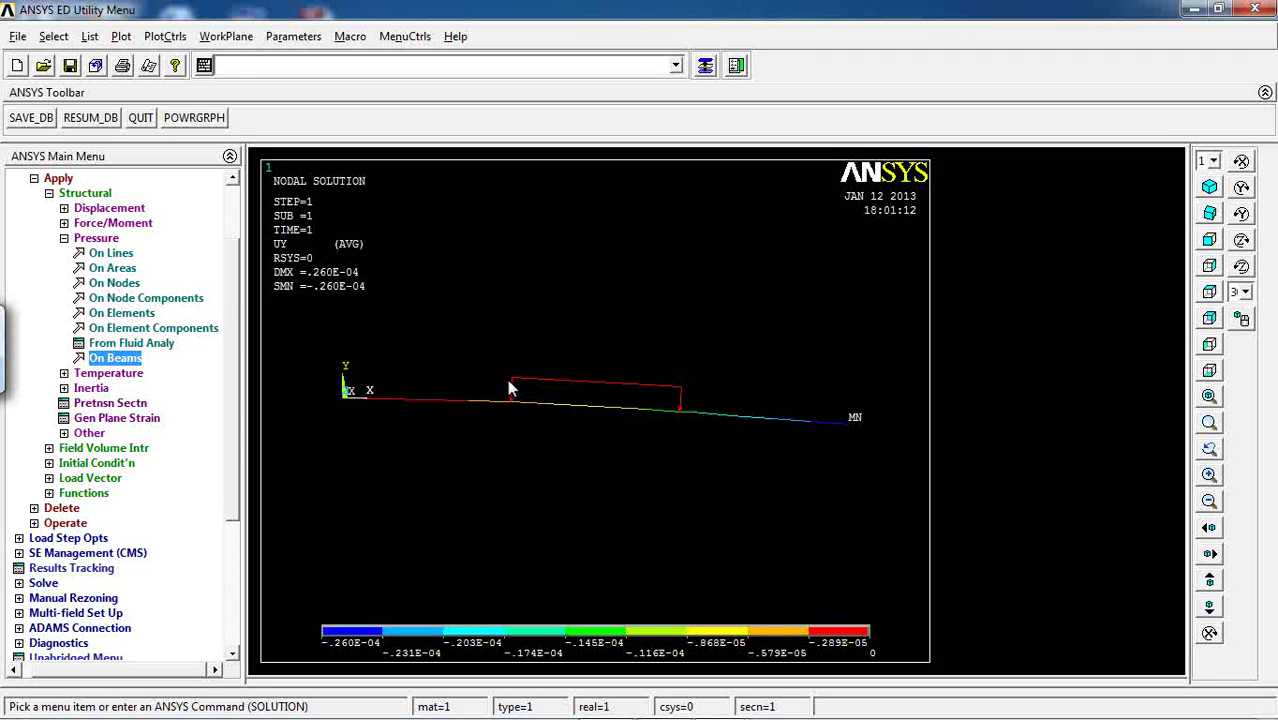
Solve the current load step and close the solution note and status listing
click(85, 193)
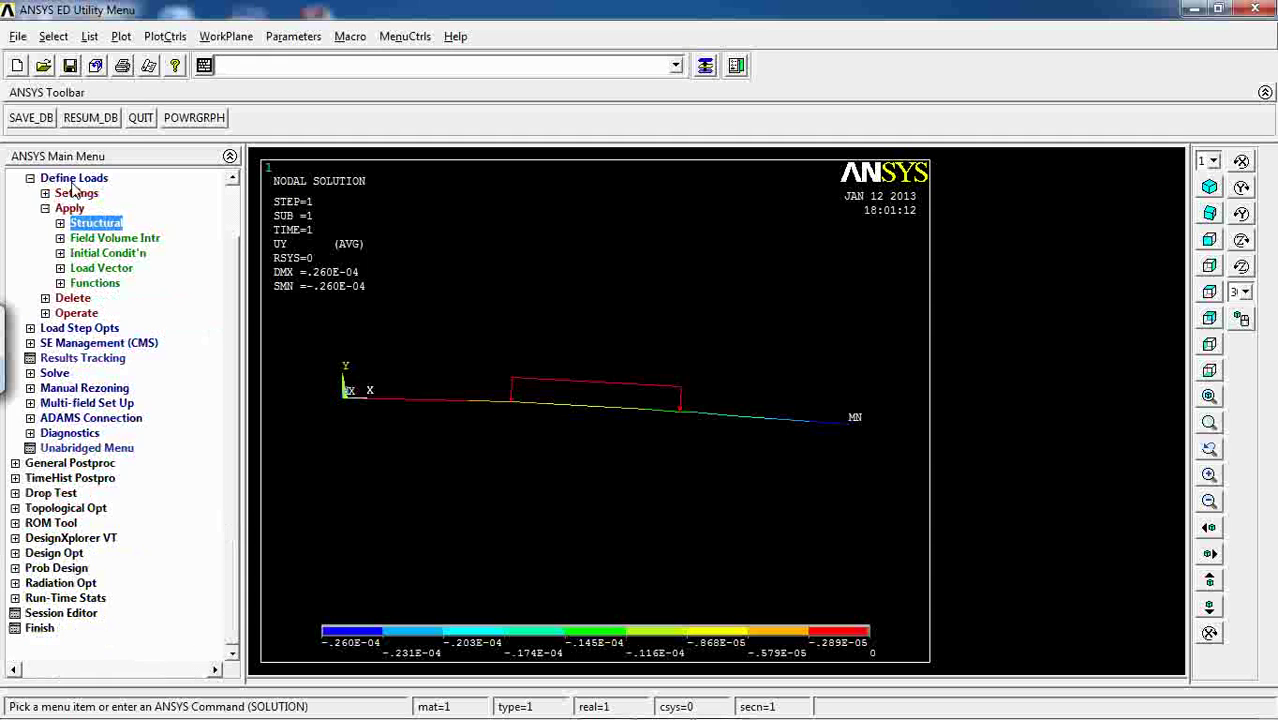
click(55, 373)
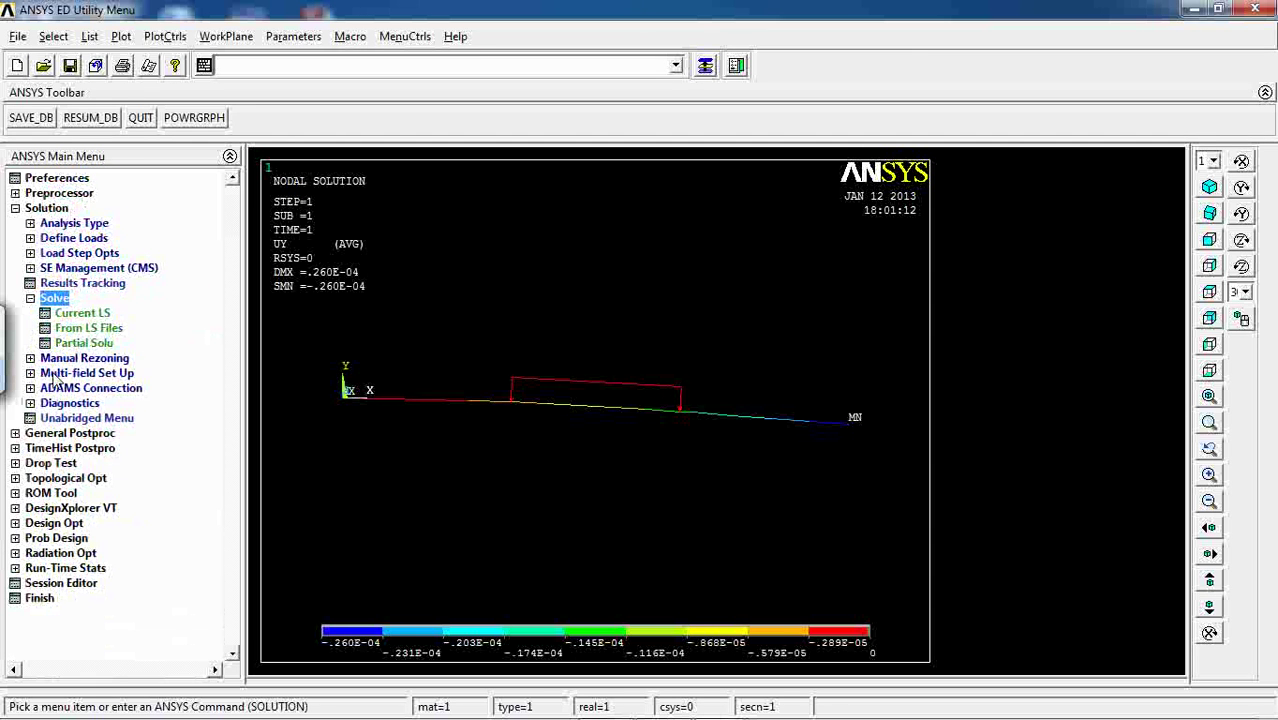
click(80, 314)
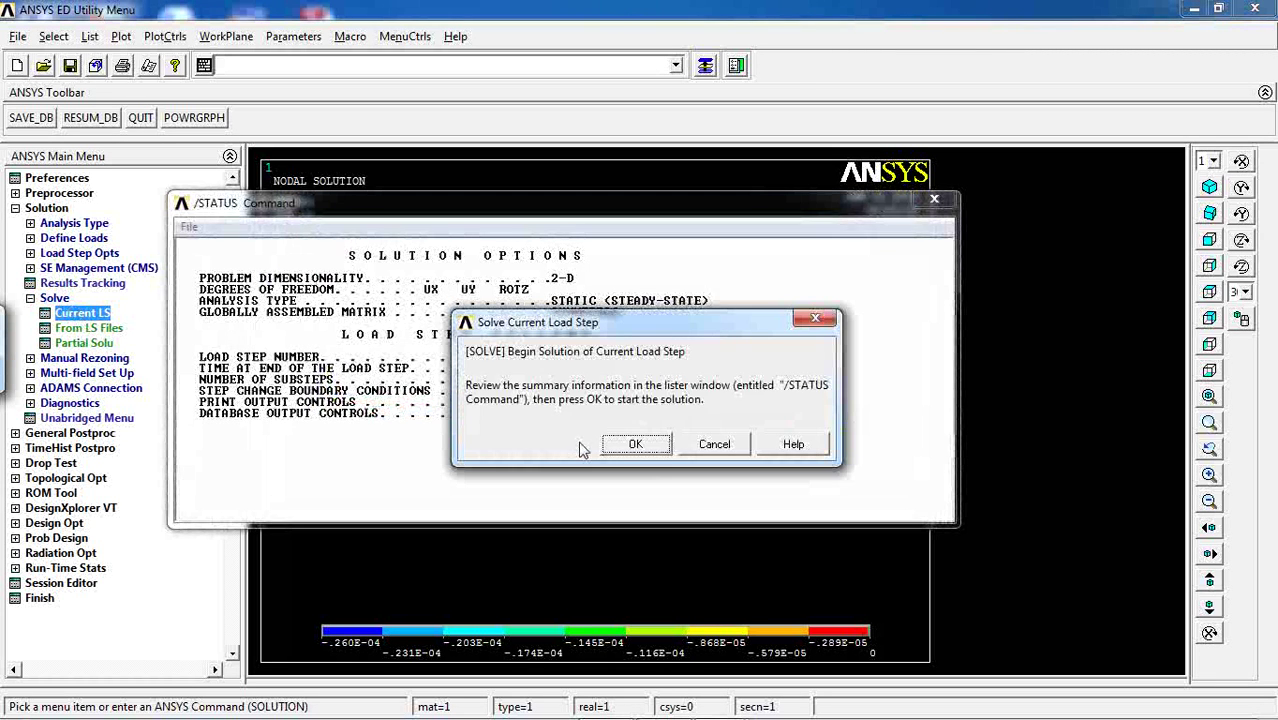
click(634, 444)
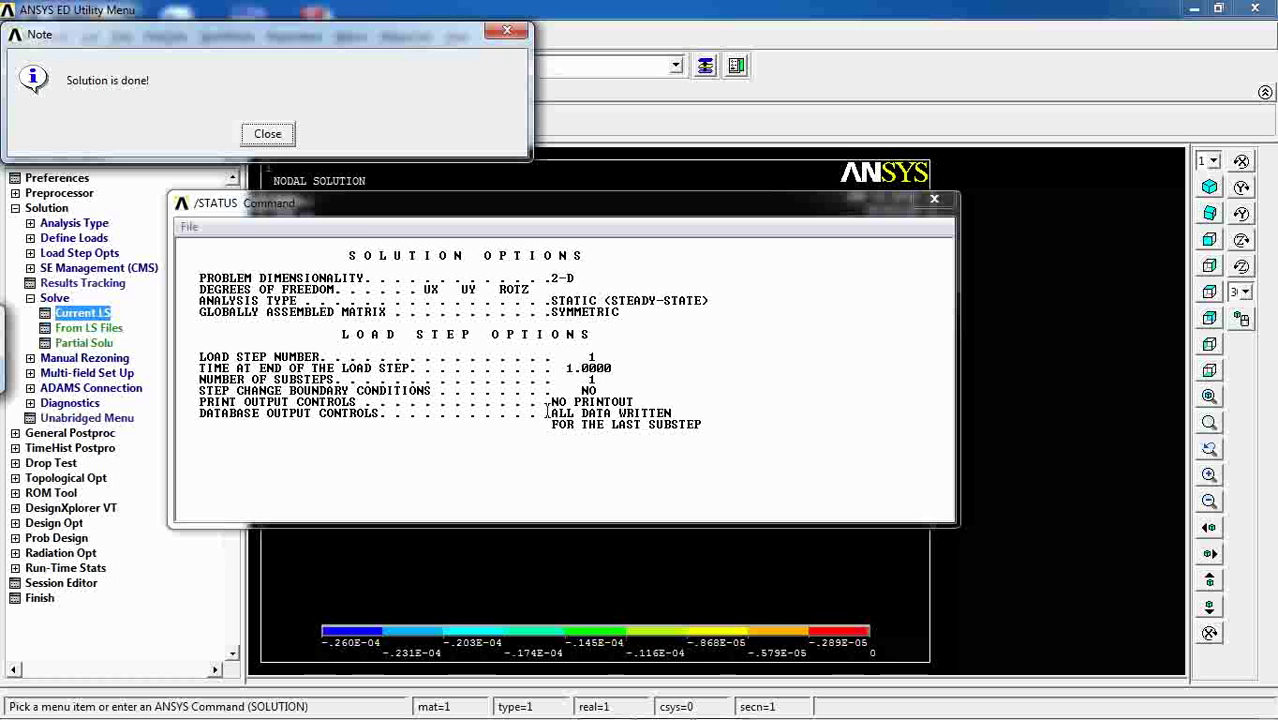
click(267, 133)
click(934, 198)
Plot the deformed shape with the undeformed shape, and contour the nodal Y-component of displacement
click(72, 433)
click(70, 298)
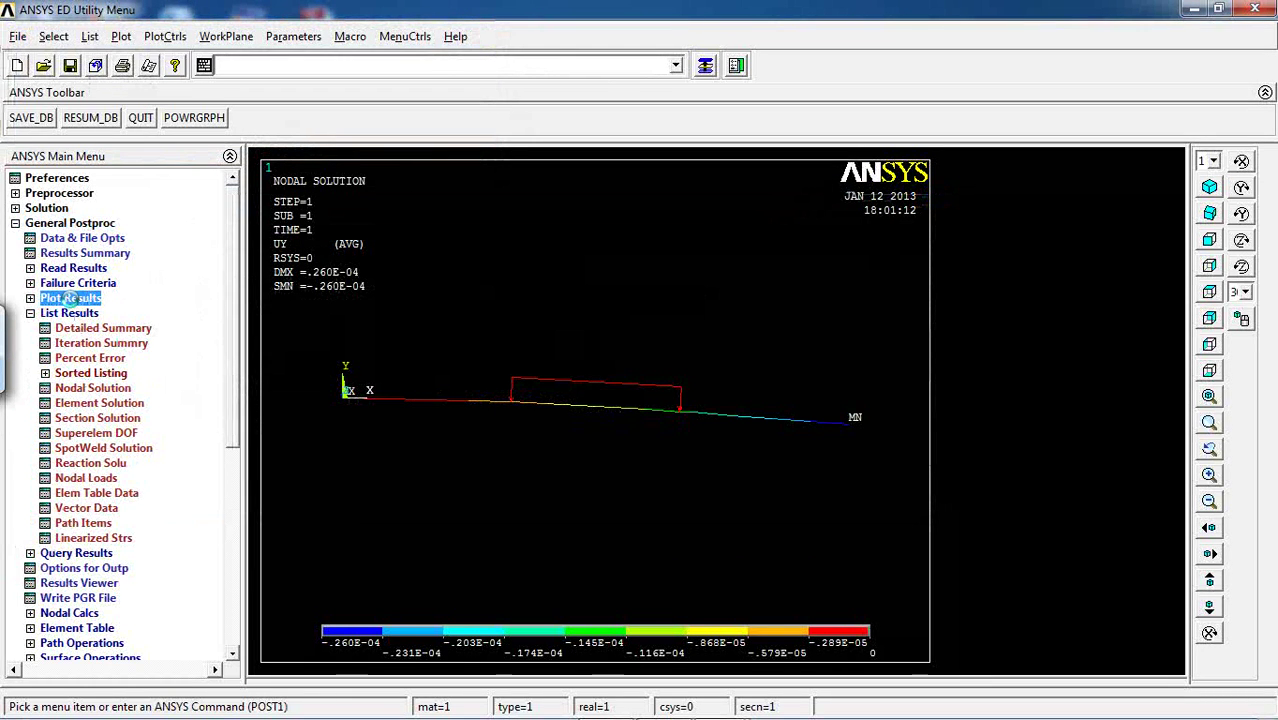
click(99, 313)
click(752, 354)
click(463, 438)
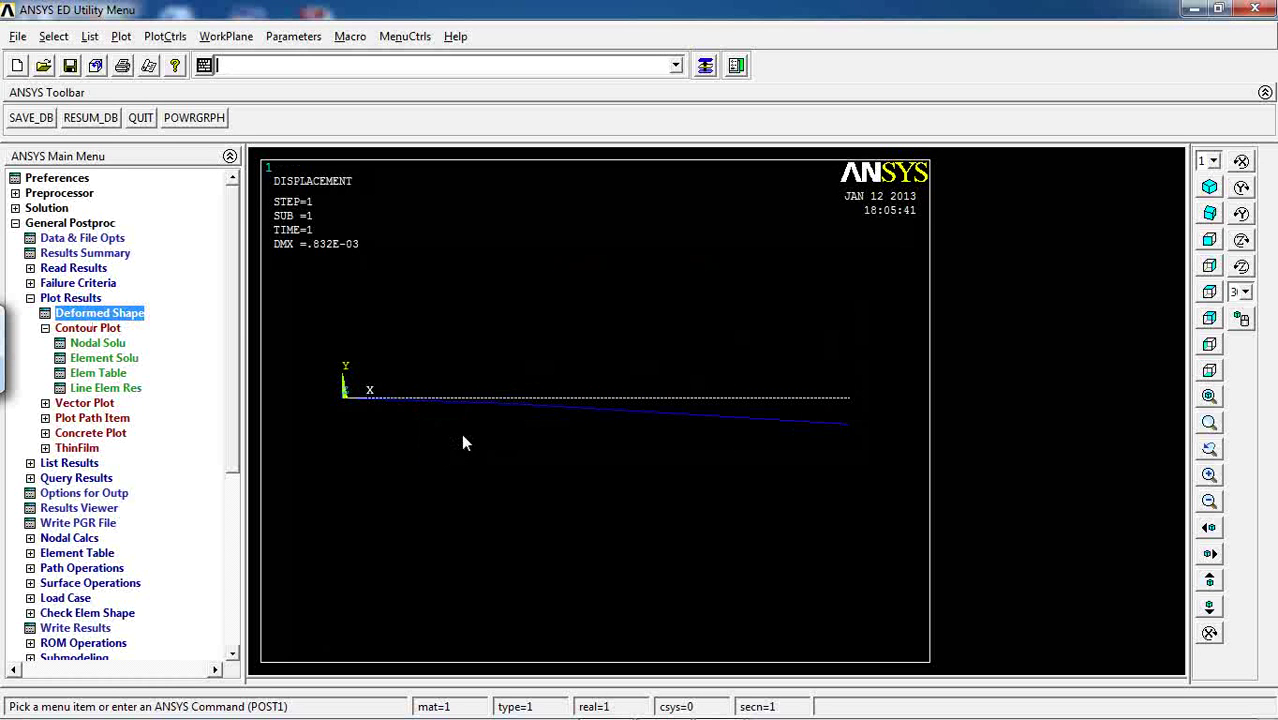
click(97, 343)
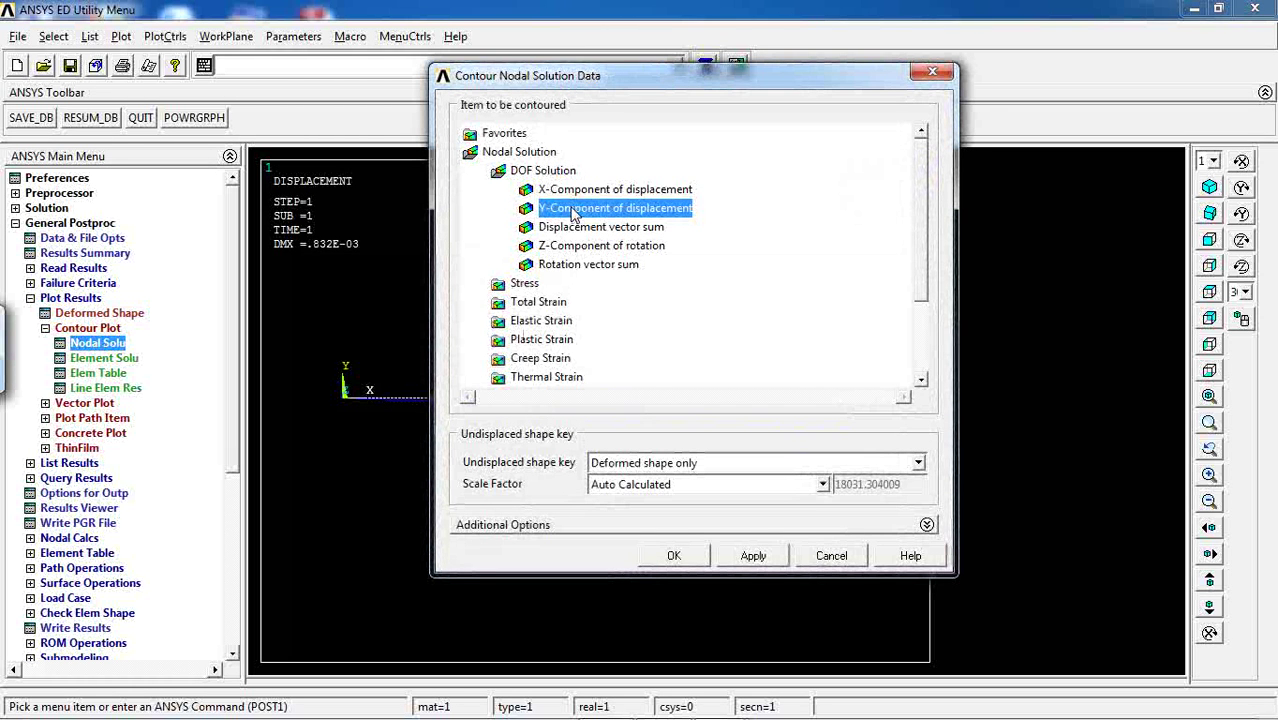
click(674, 557)
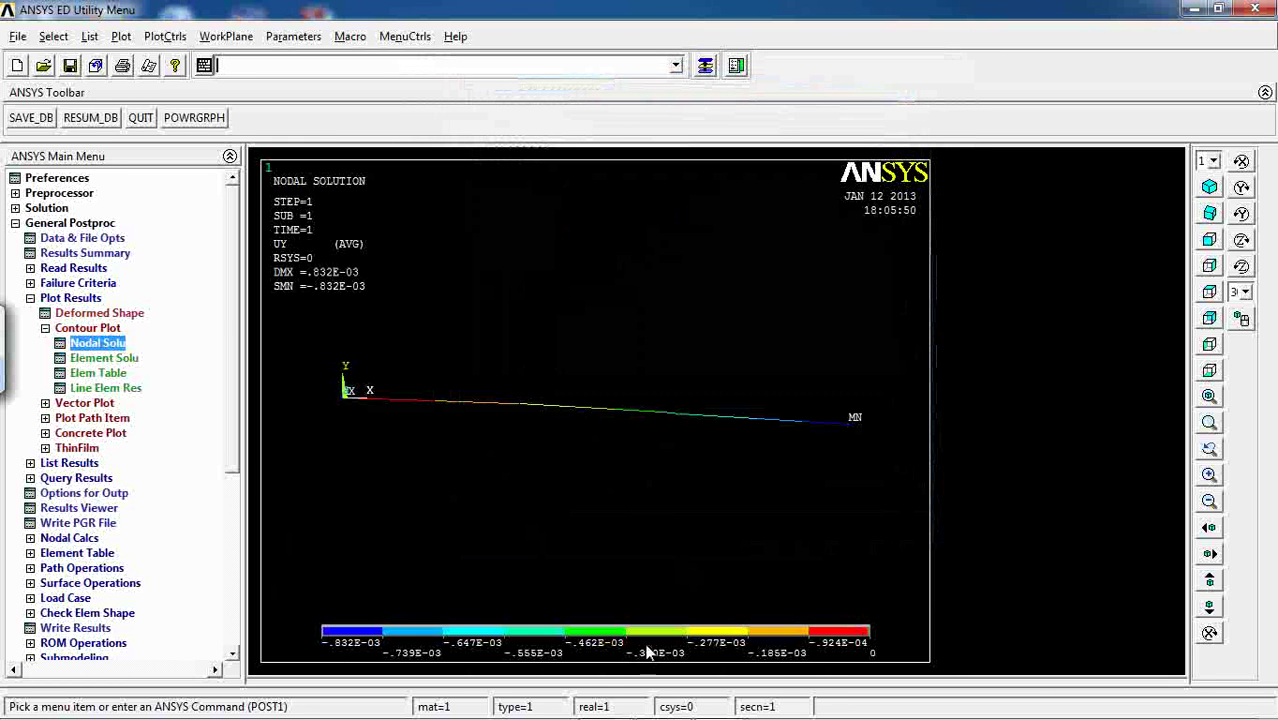
List the nodal Y-component of displacement for the pressure load, review the UY values and close the listing
click(64, 466)
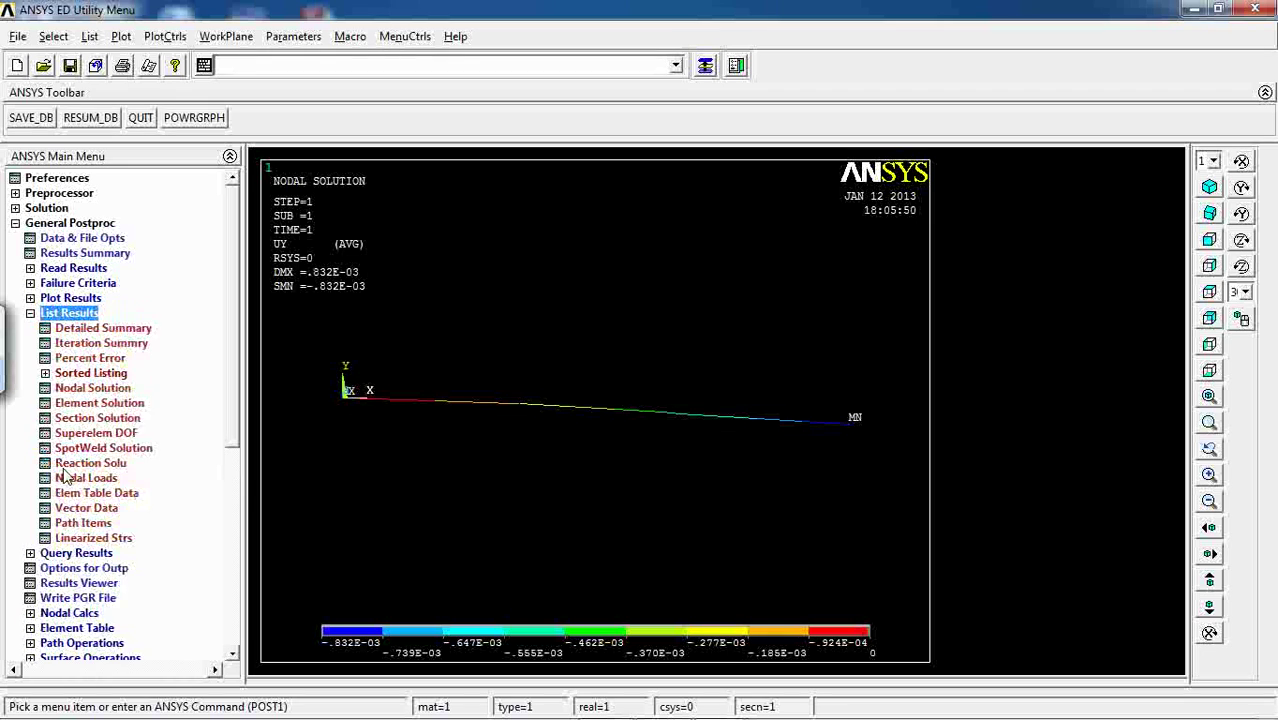
click(88, 390)
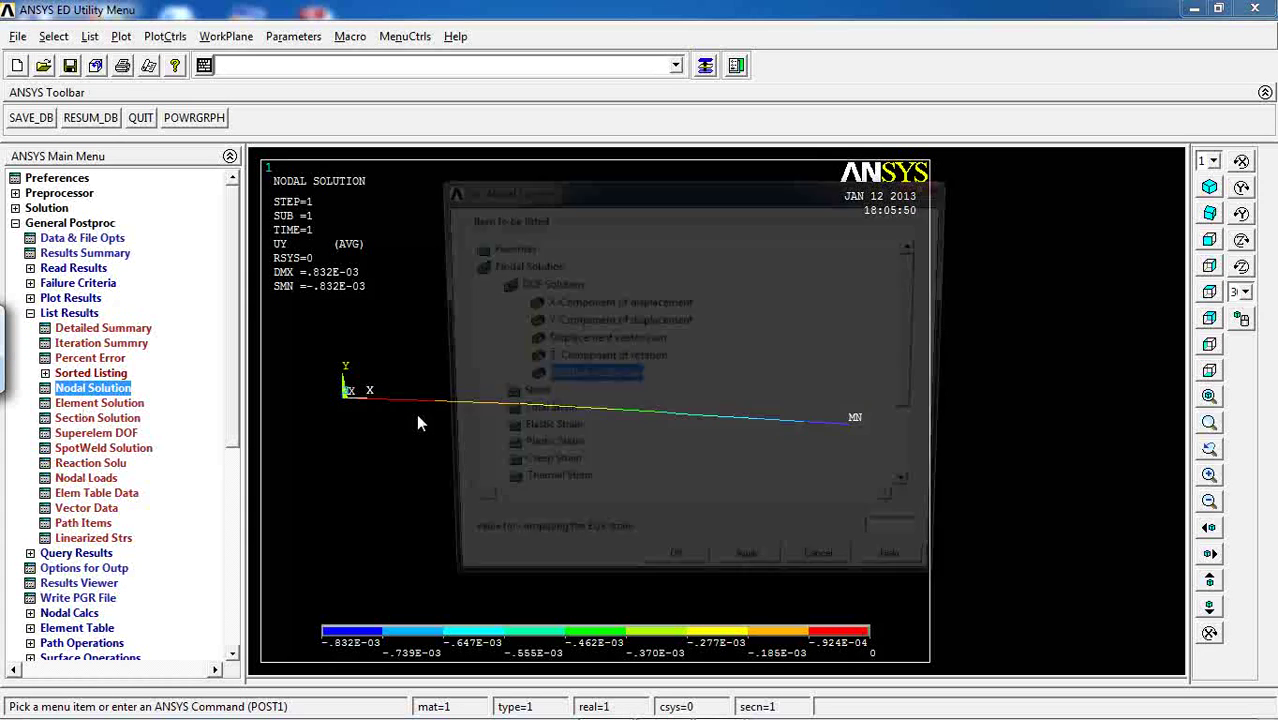
click(548, 320)
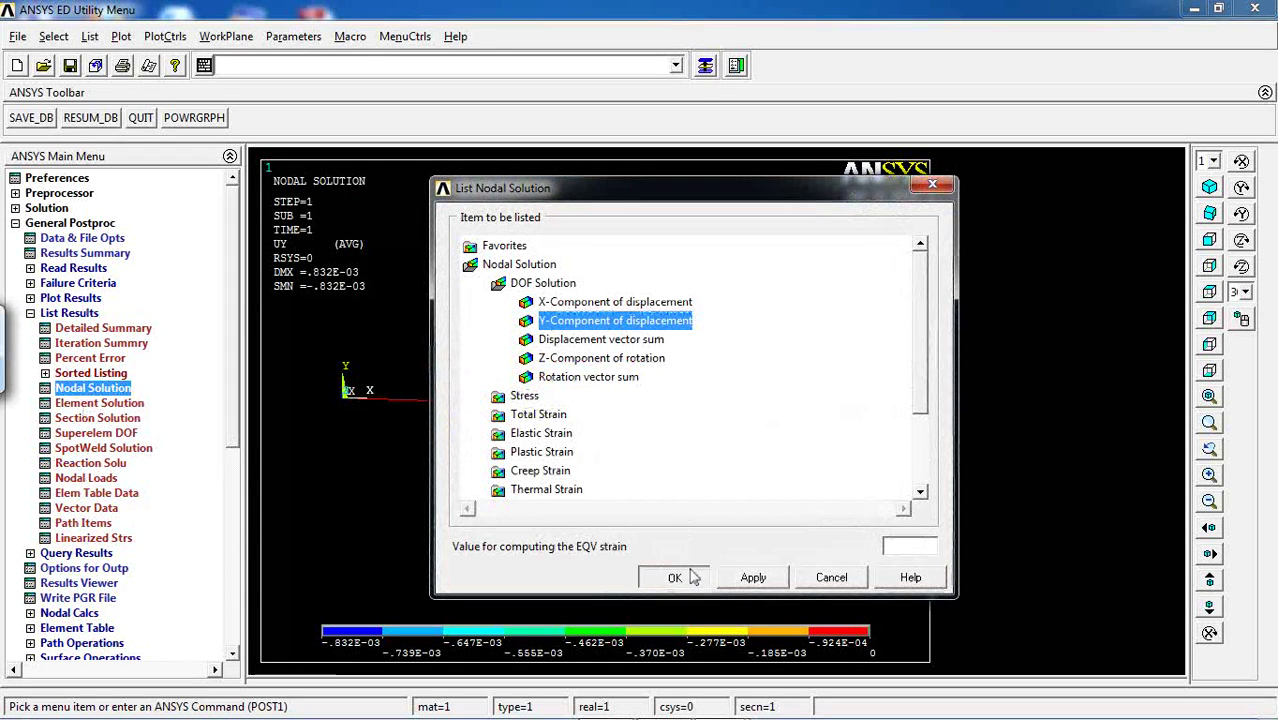
click(675, 577)
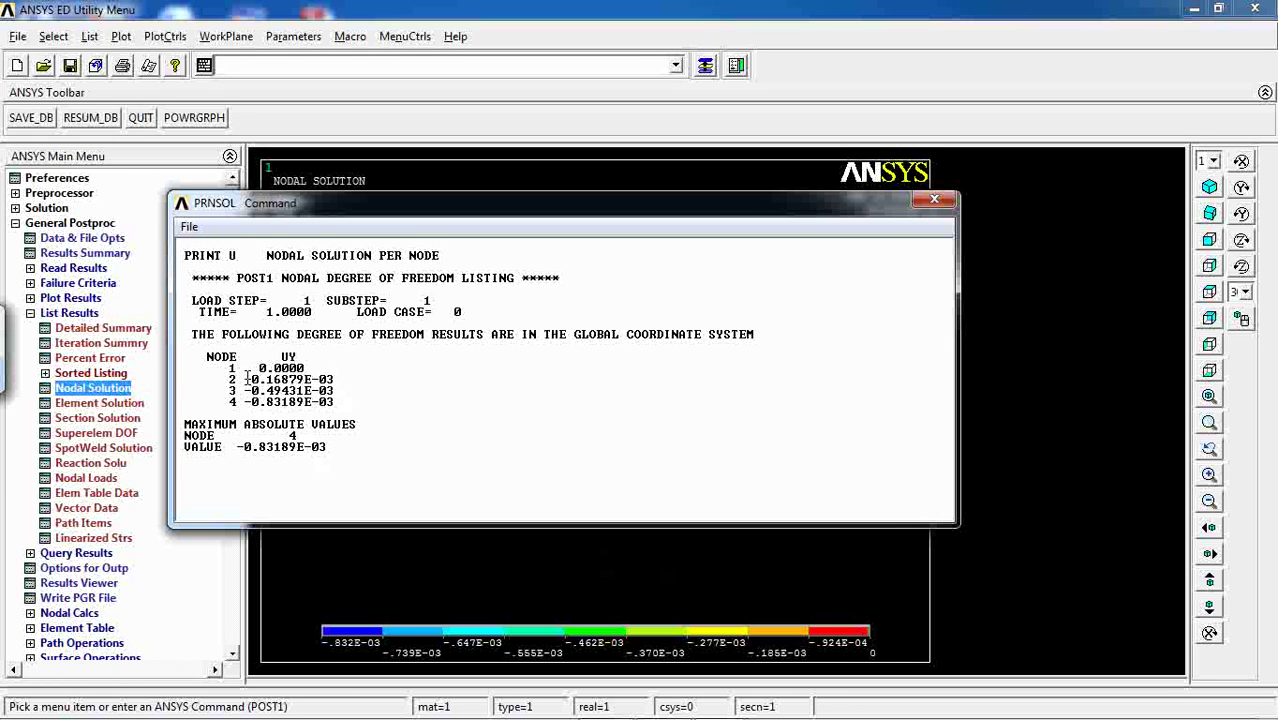
drag(248, 380, 349, 447)
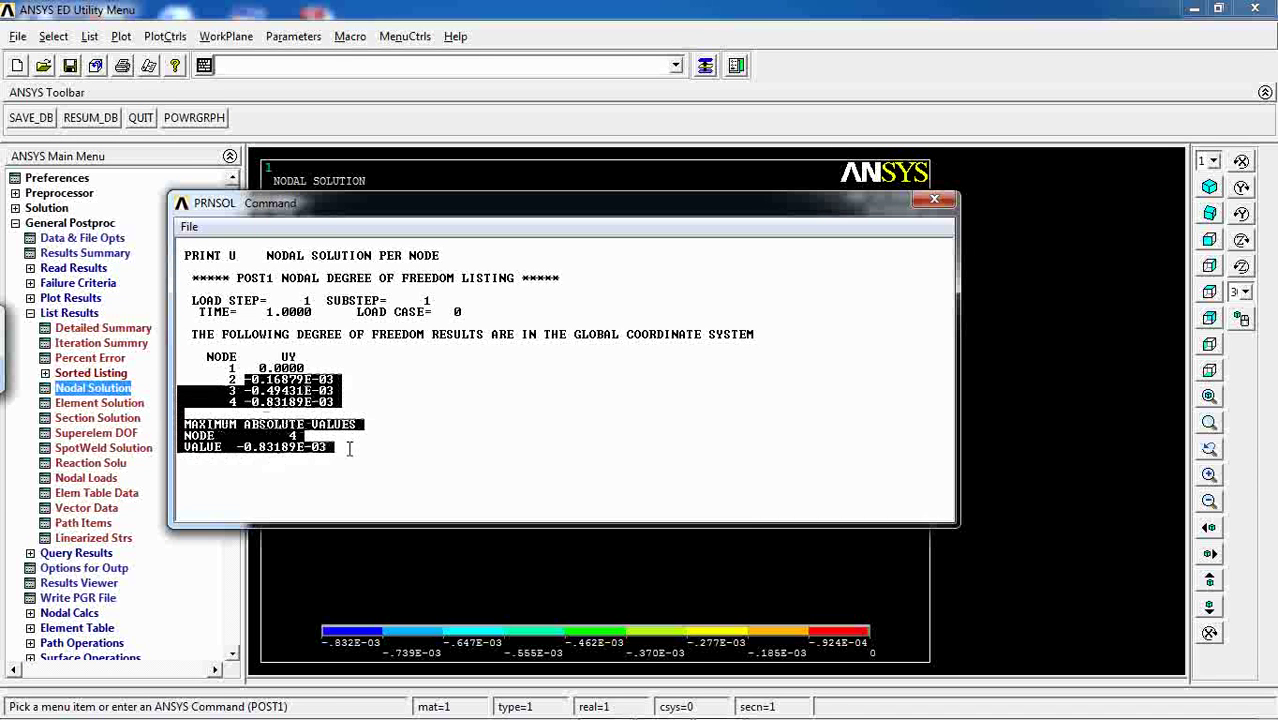
click(934, 200)
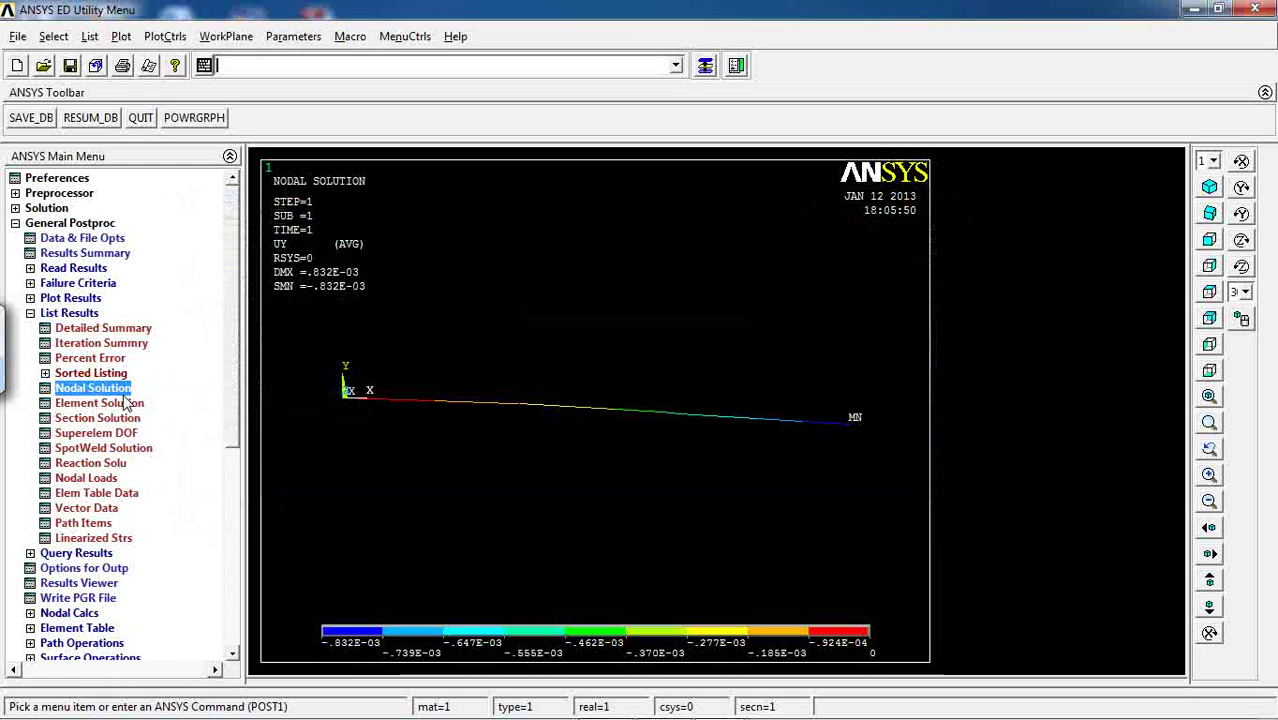
List the nodal rotation vector sum for the pressure load, review the ROTZ values and close the listing
click(95, 388)
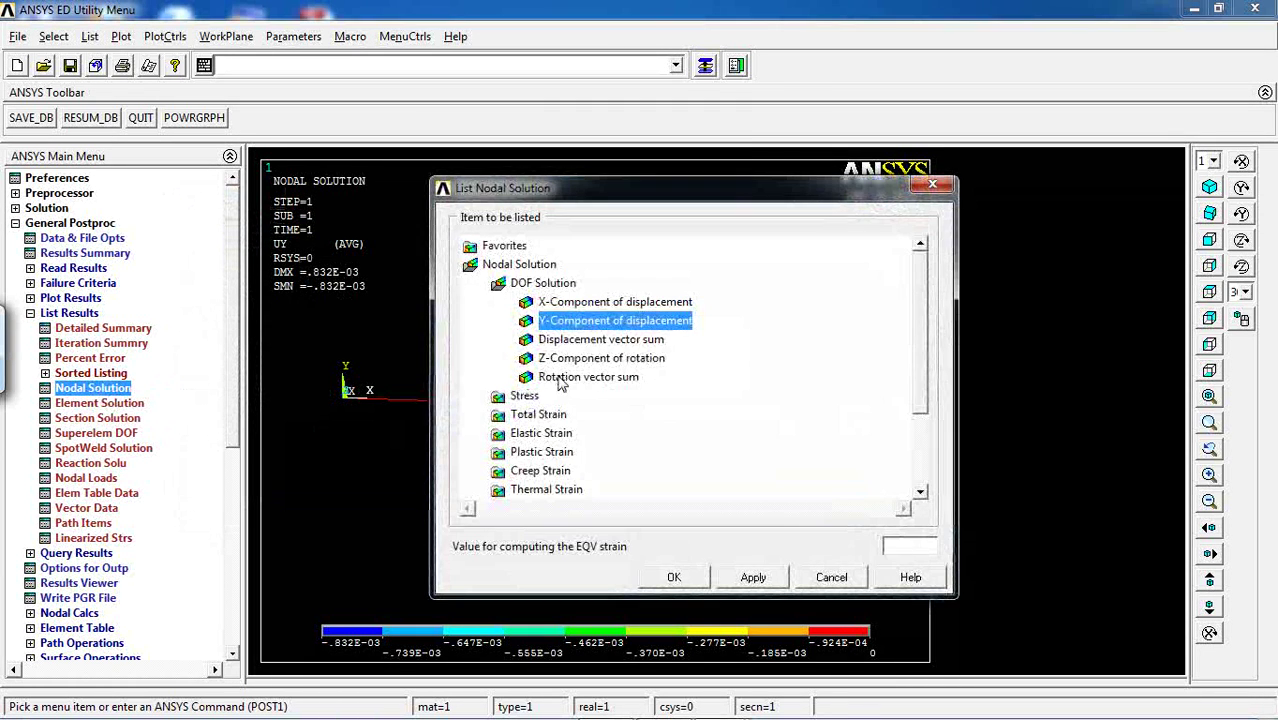
click(585, 377)
click(670, 578)
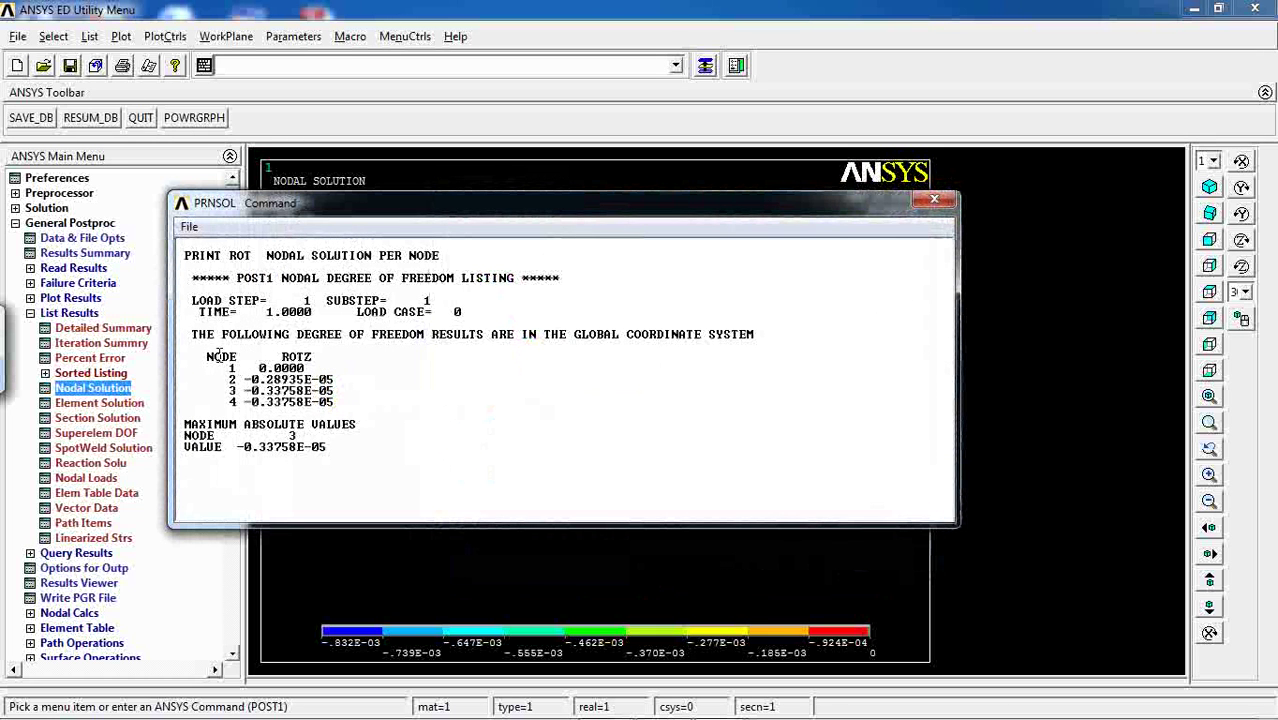
drag(229, 368, 336, 447)
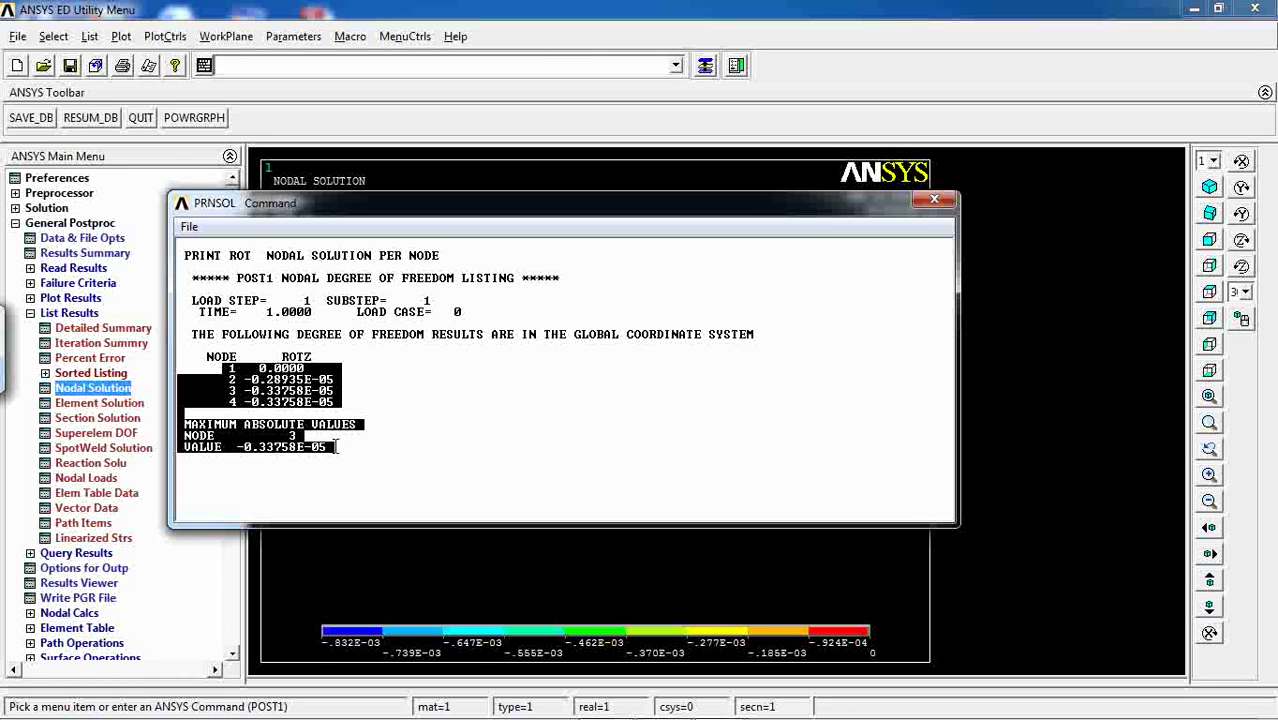
click(931, 204)
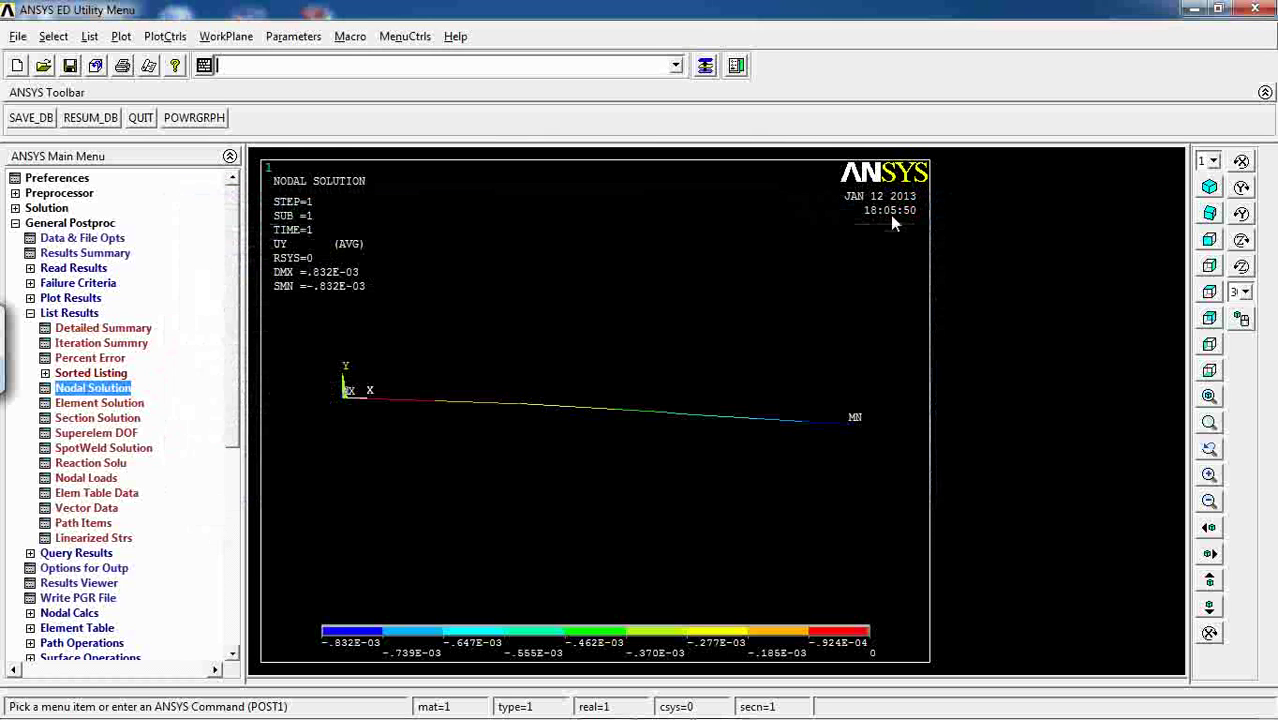
List the reaction solution for all items and review the FY and MZ reactions at node 1
click(100, 464)
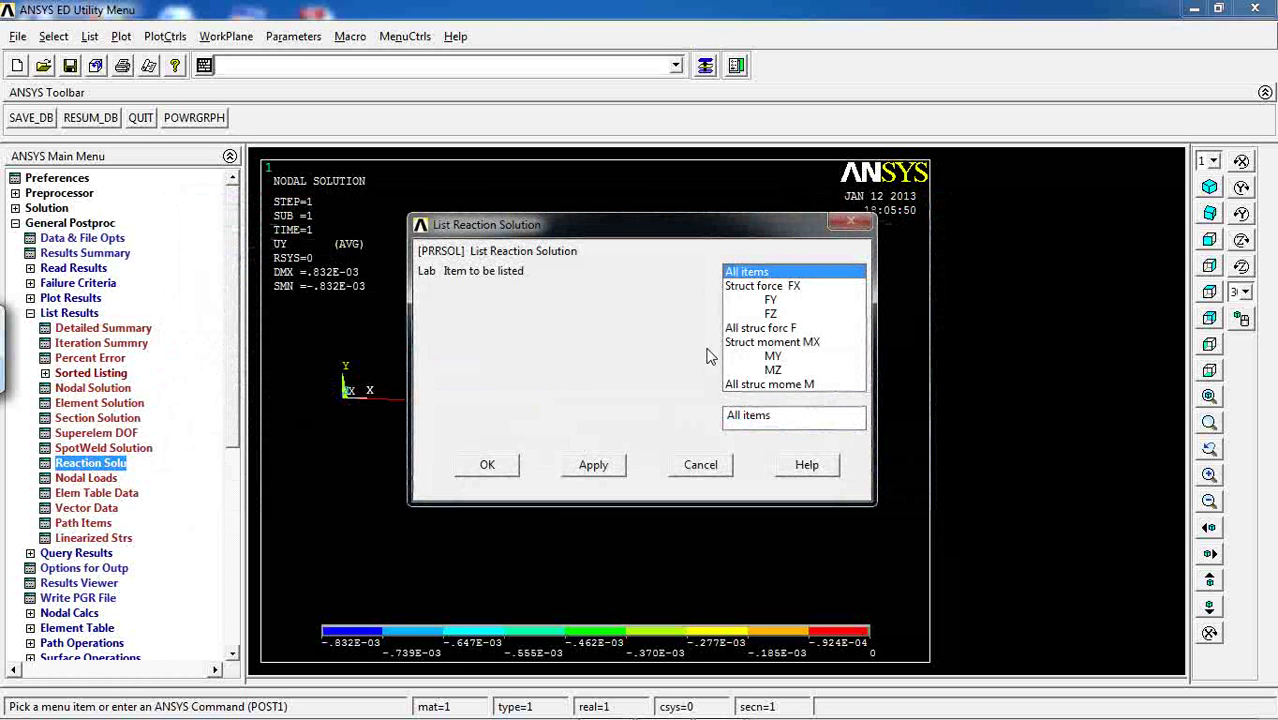
click(487, 465)
drag(535, 220, 536, 54)
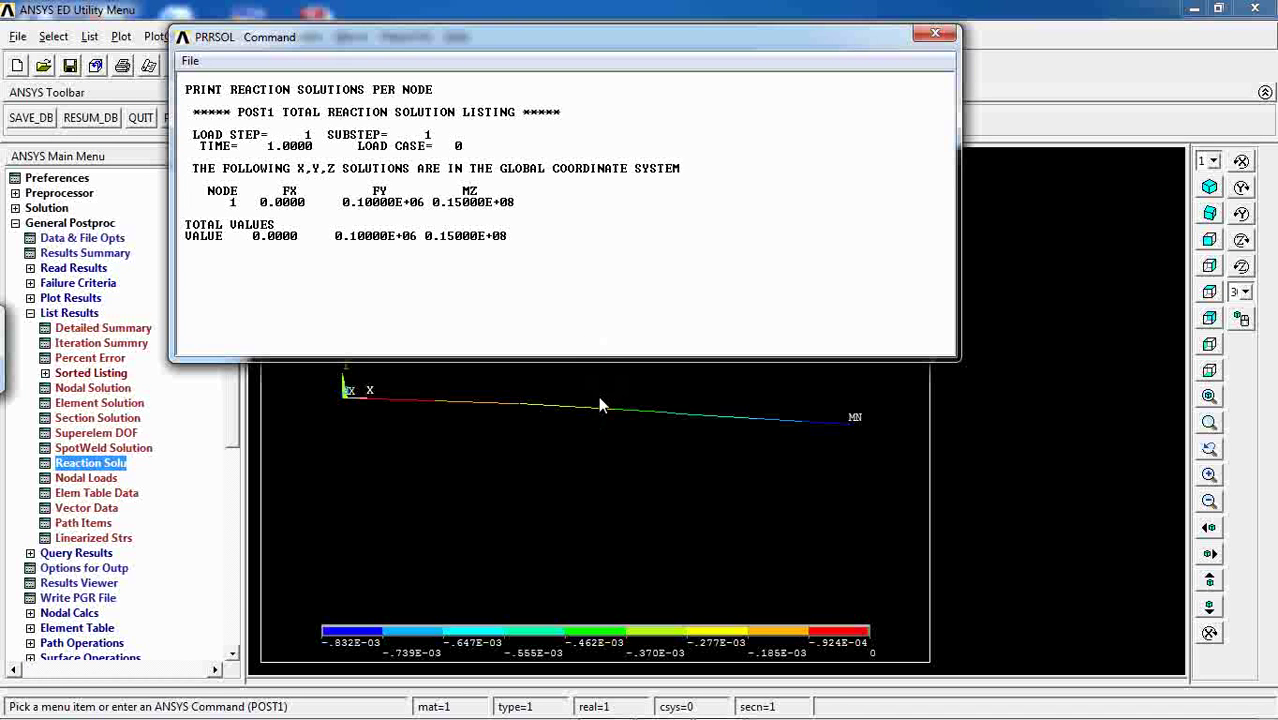
drag(345, 201, 425, 205)
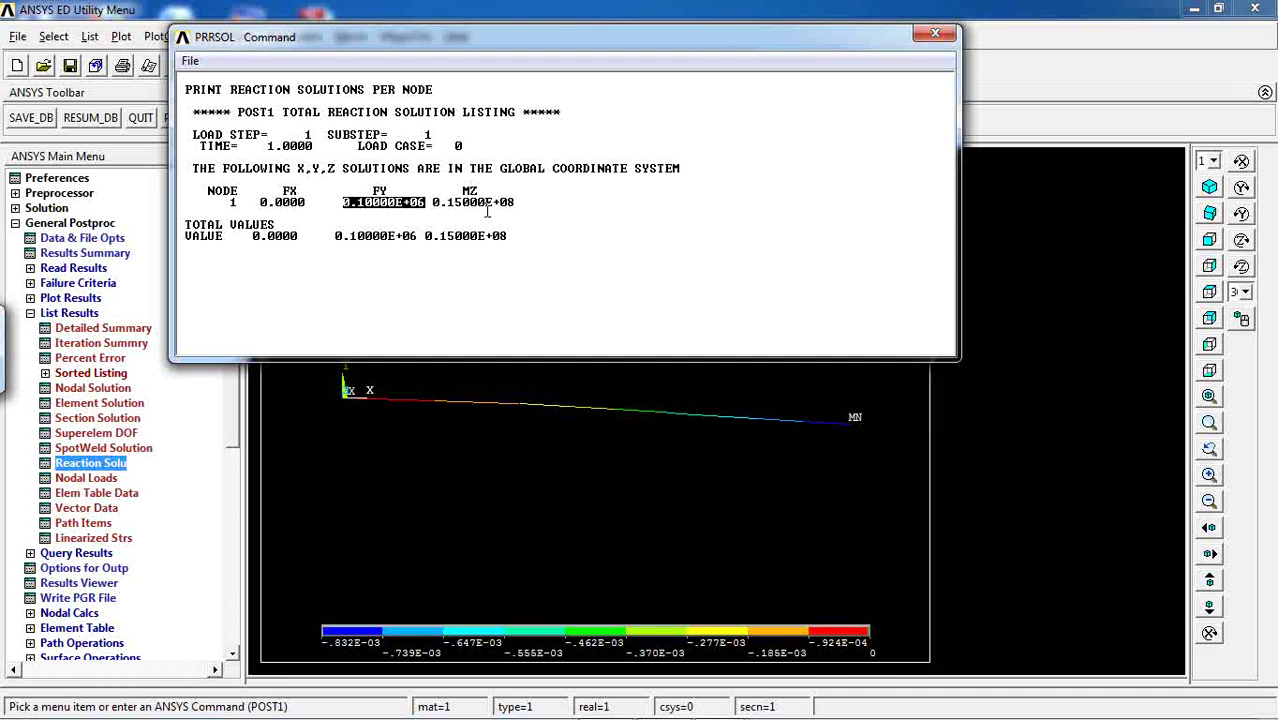
drag(435, 200, 512, 199)
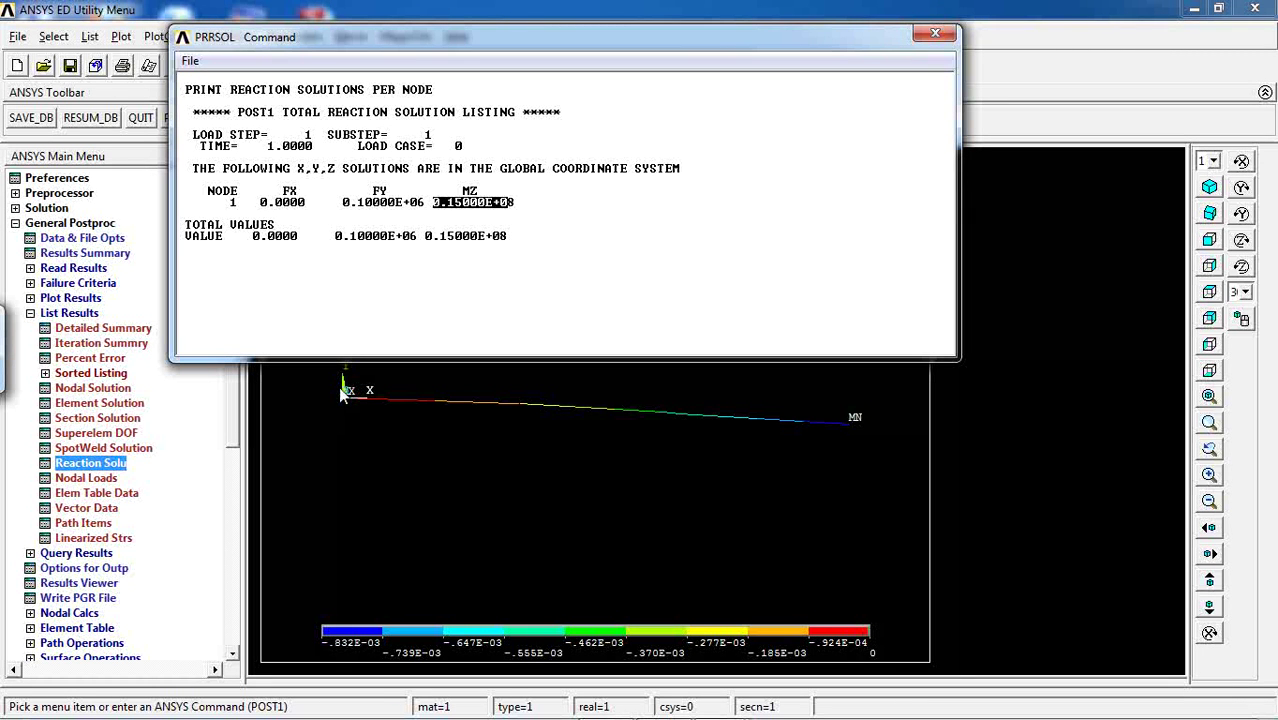
Close the reaction listing and apply a varying beam pressure to the free-end element, 1000 at node I and 2000 at node J
click(934, 36)
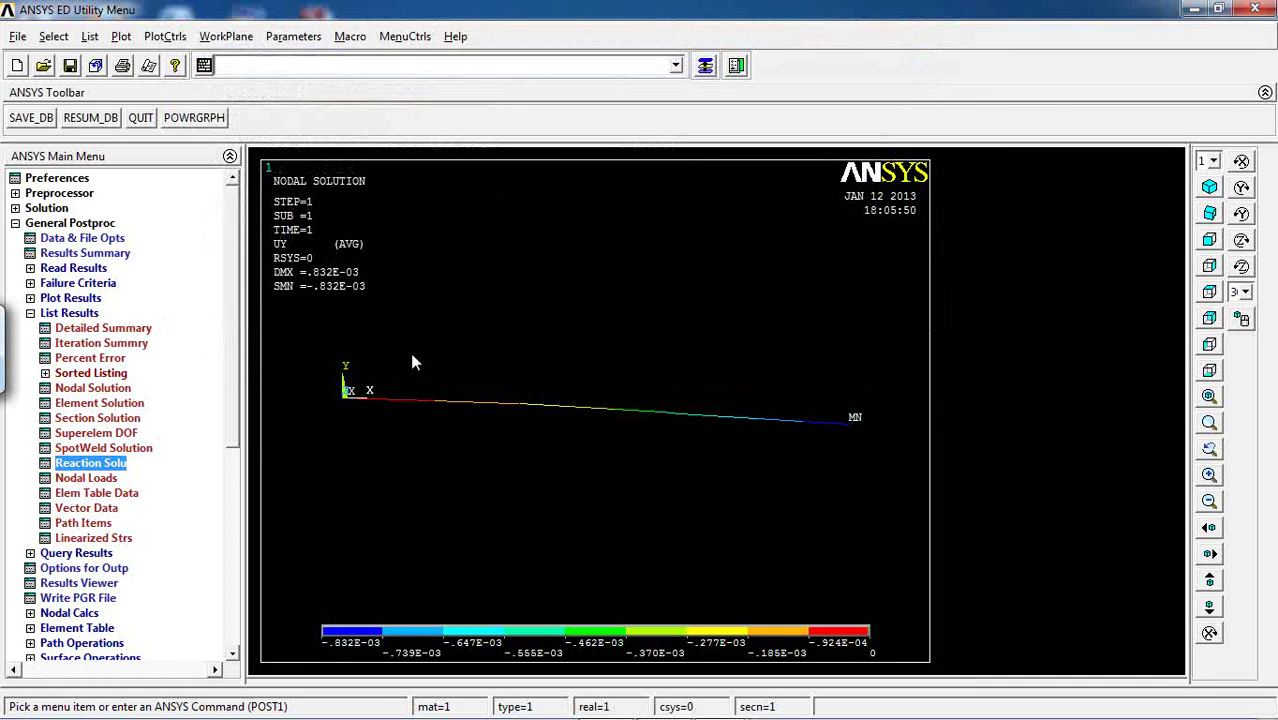
click(46, 208)
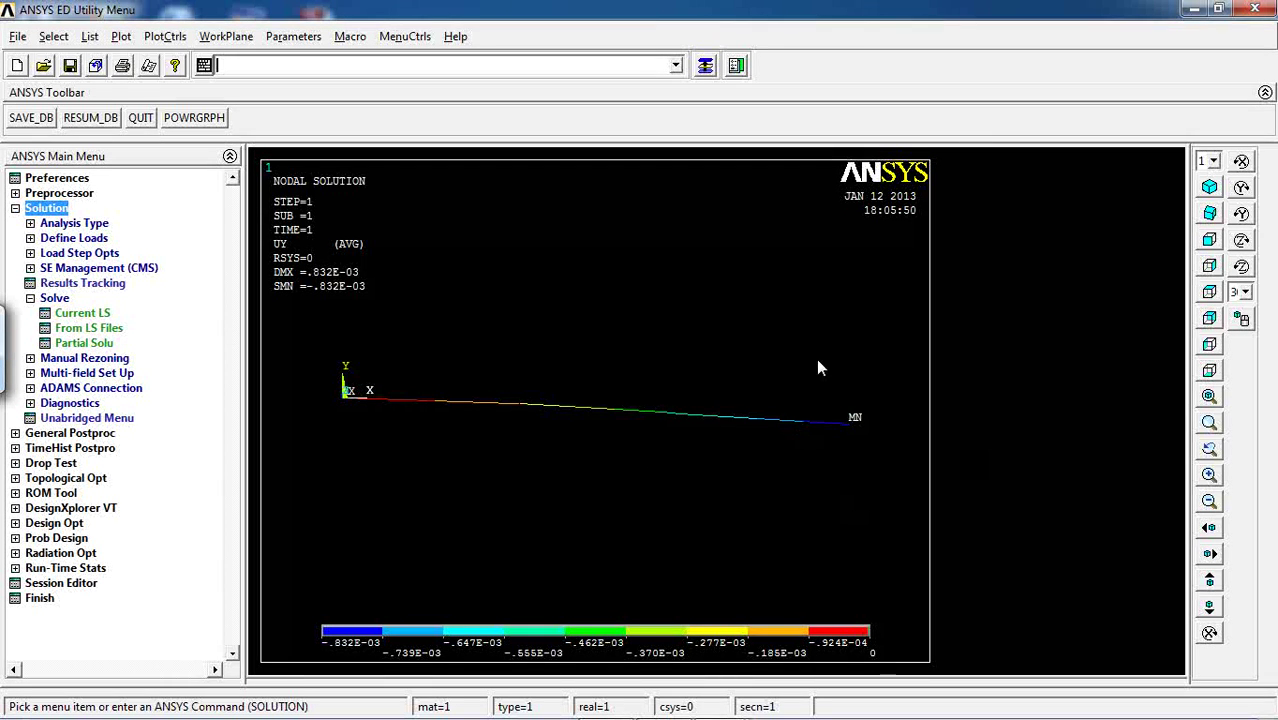
click(68, 238)
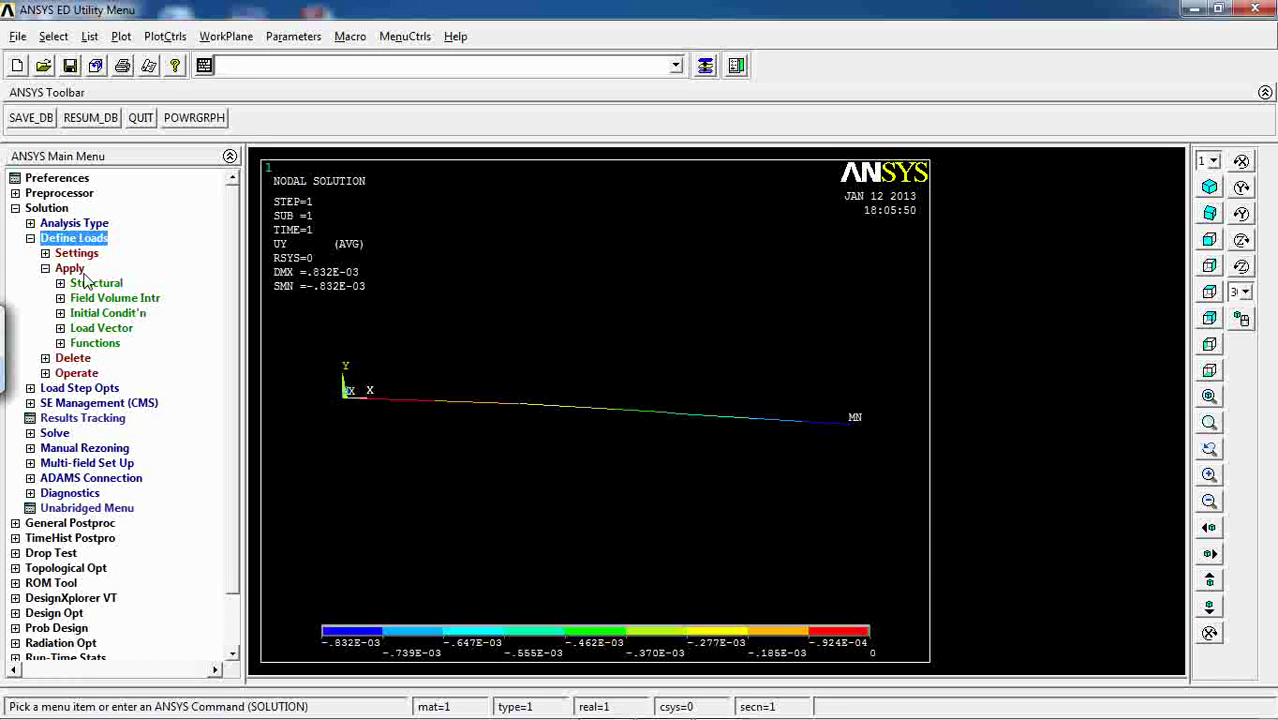
click(96, 283)
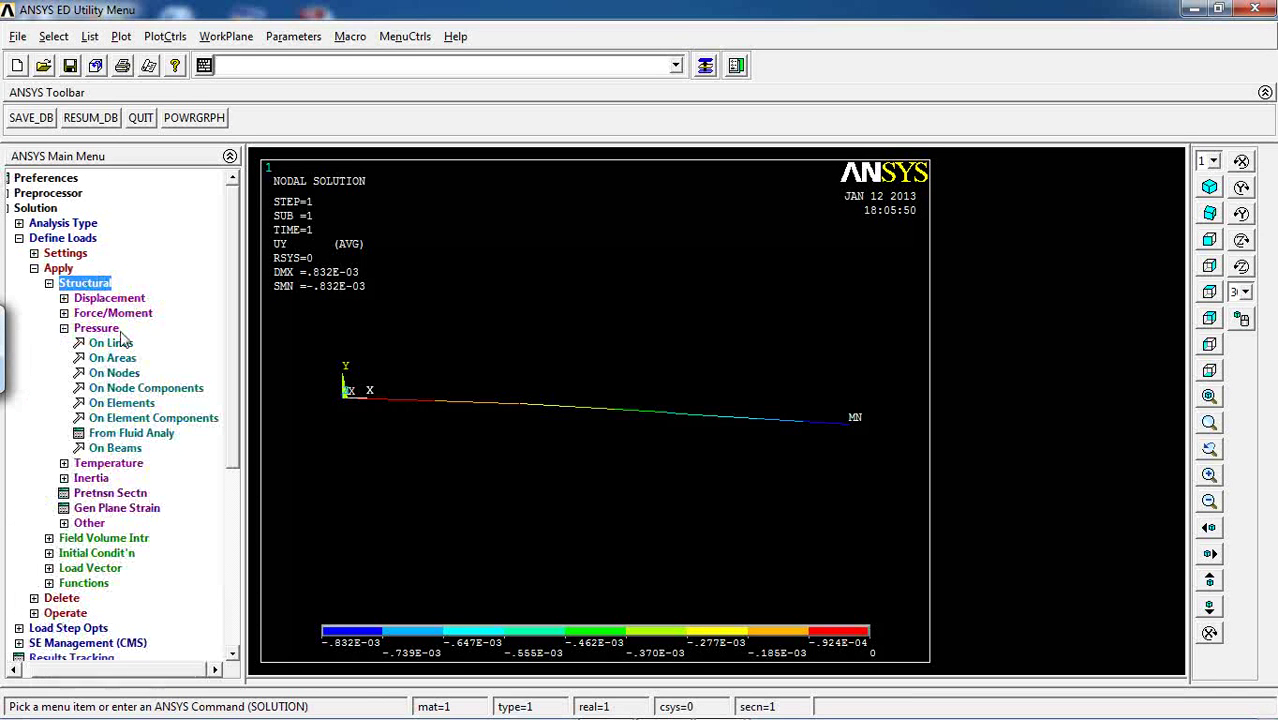
click(115, 448)
click(846, 420)
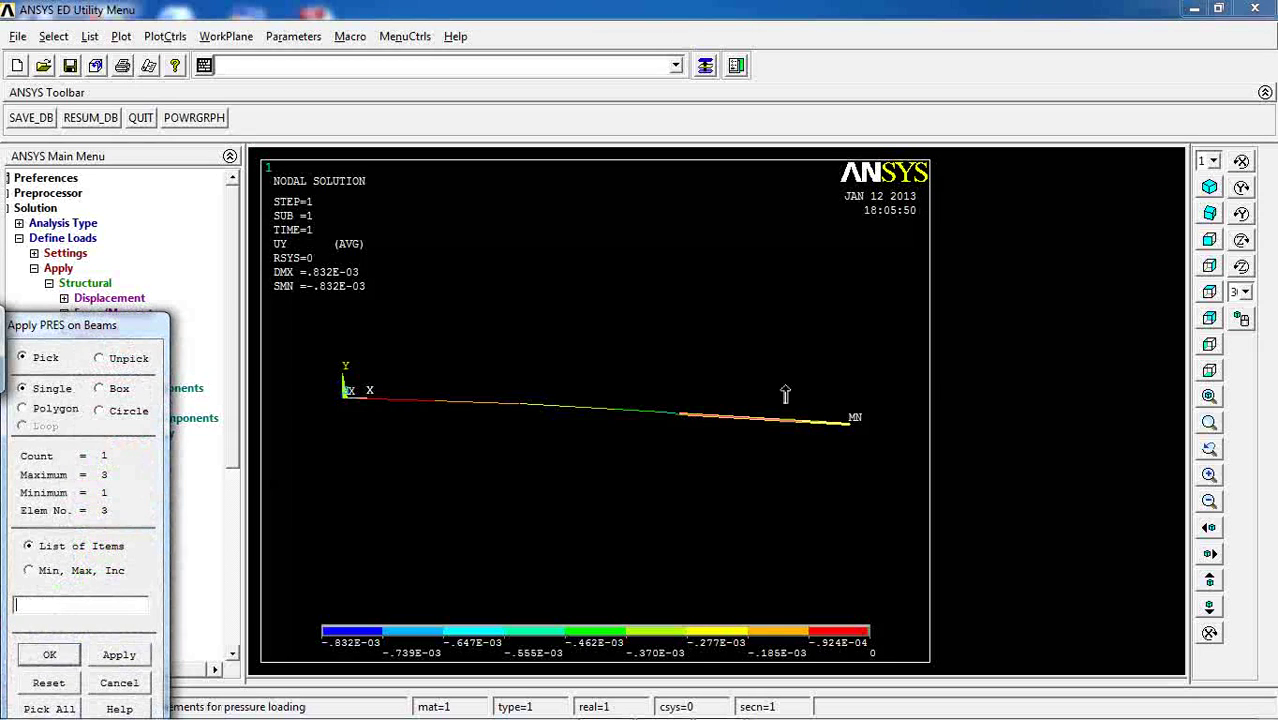
click(60, 657)
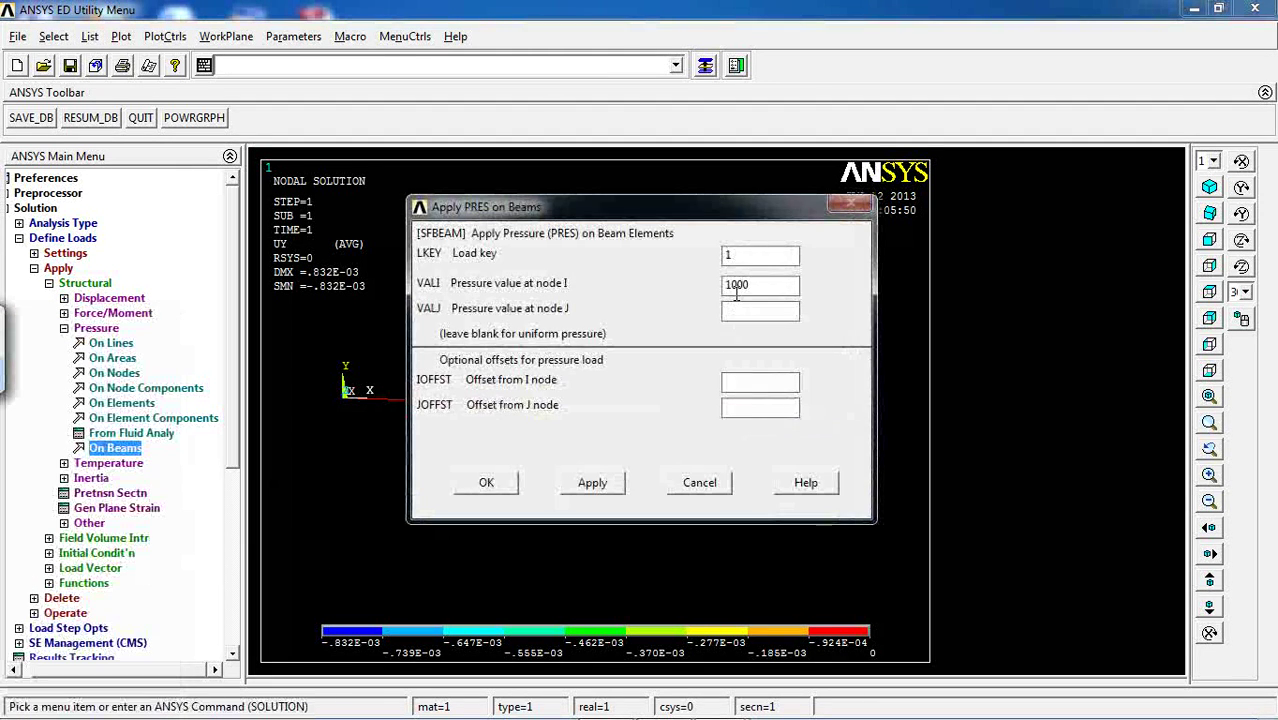
drag(726, 285, 785, 287)
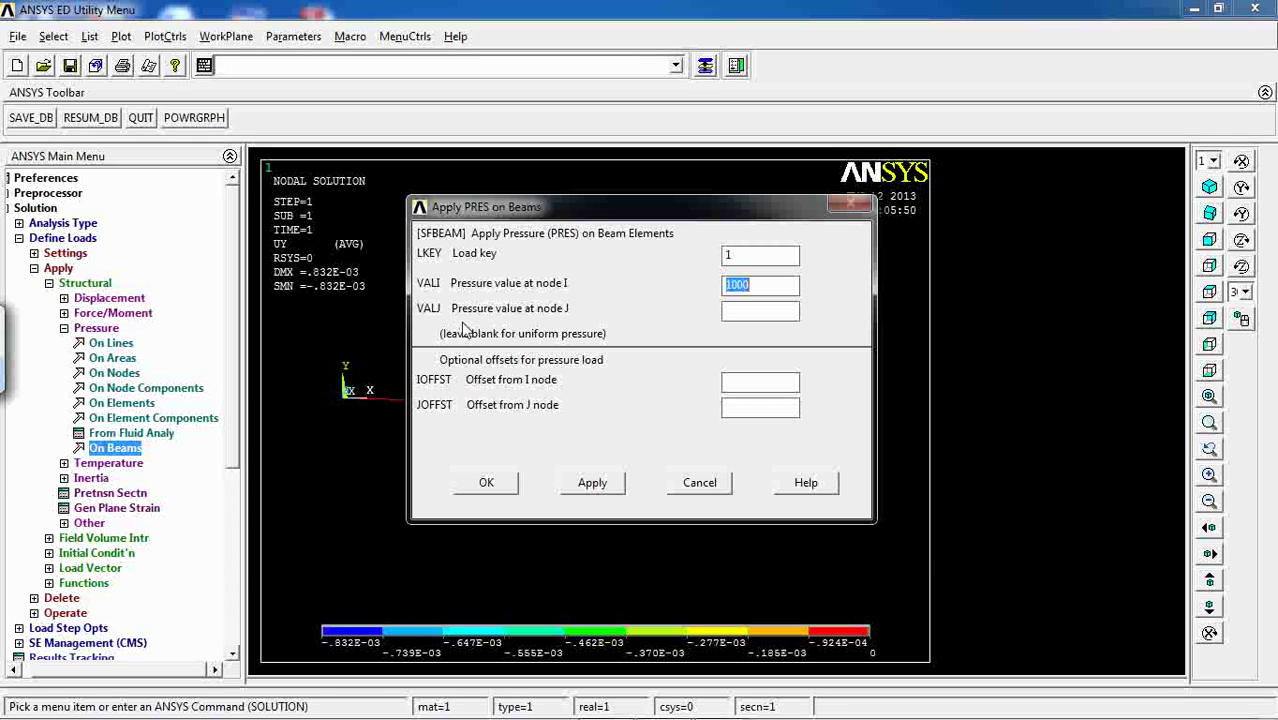
click(759, 308)
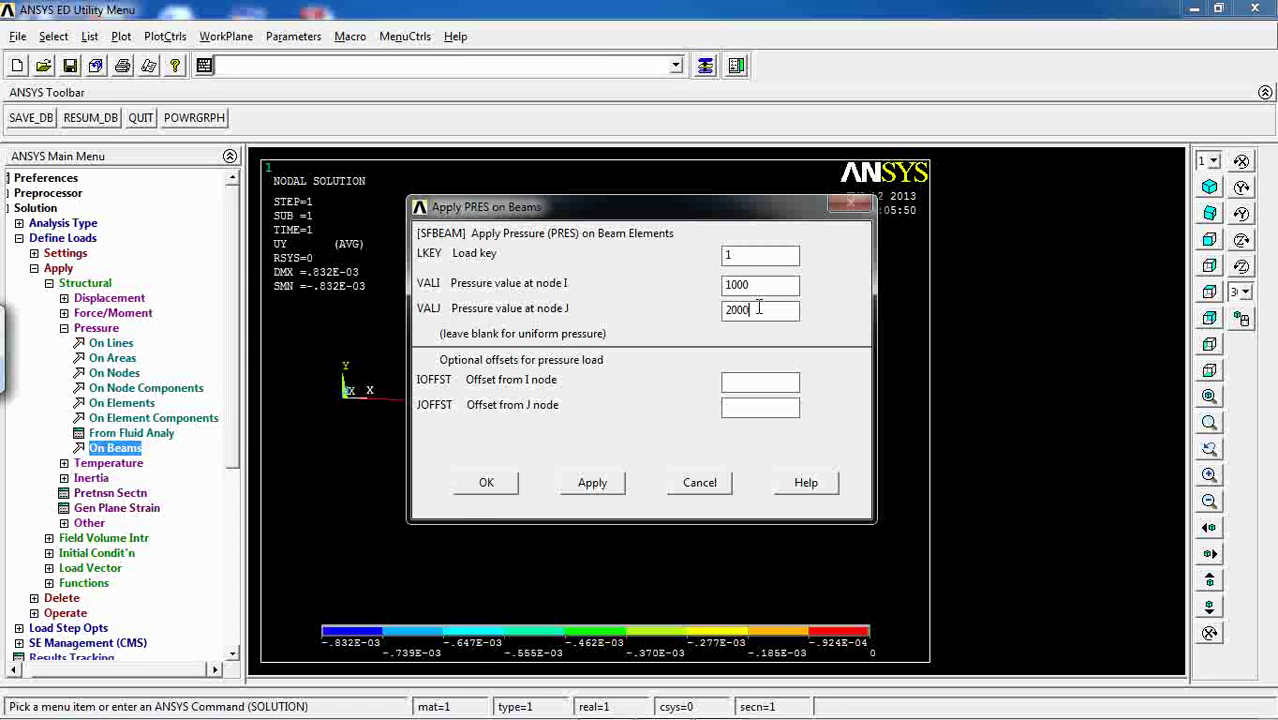
click(482, 481)
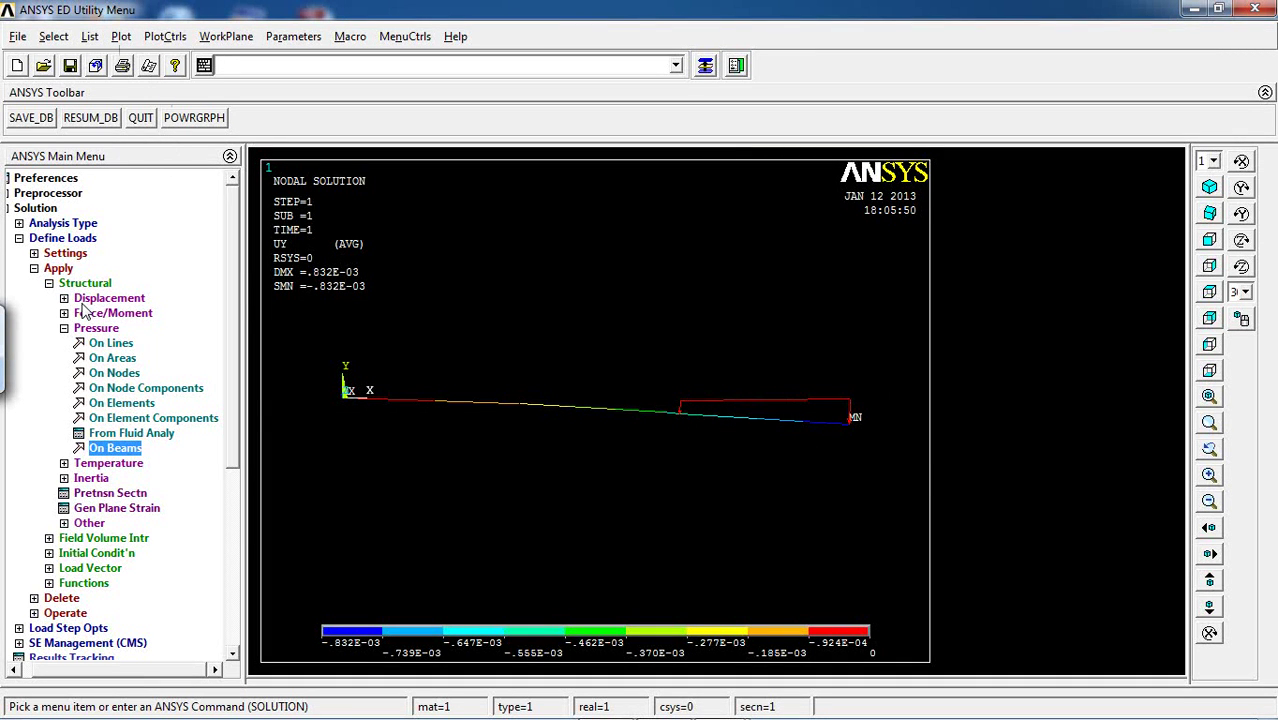
Solve the current load step with the added varying pressure, and close the solution note and status listing
click(57, 268)
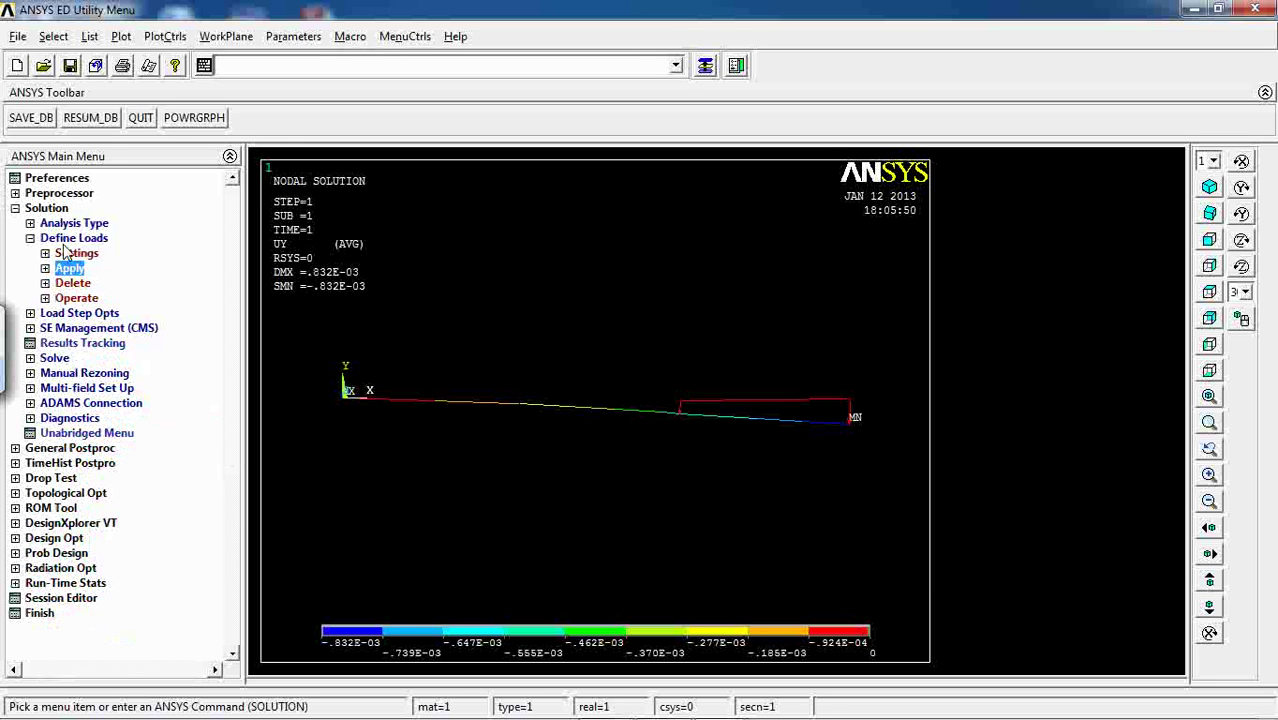
click(64, 240)
click(55, 298)
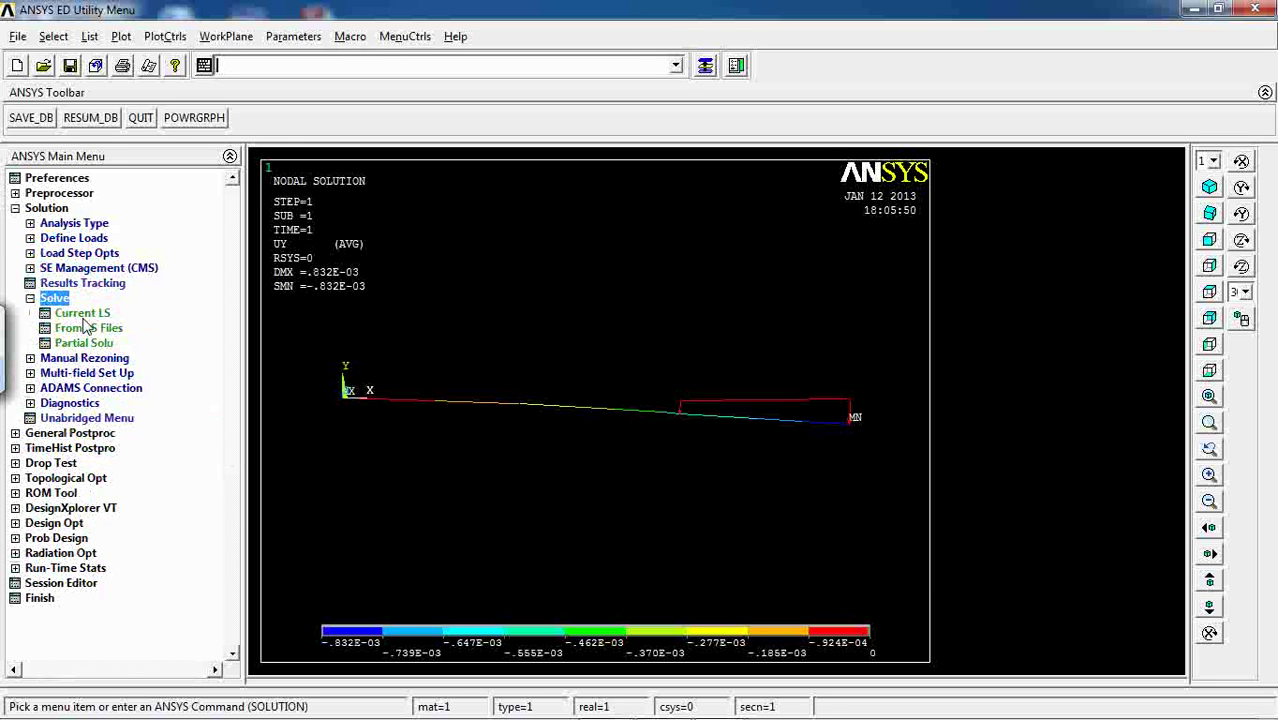
click(82, 314)
click(636, 440)
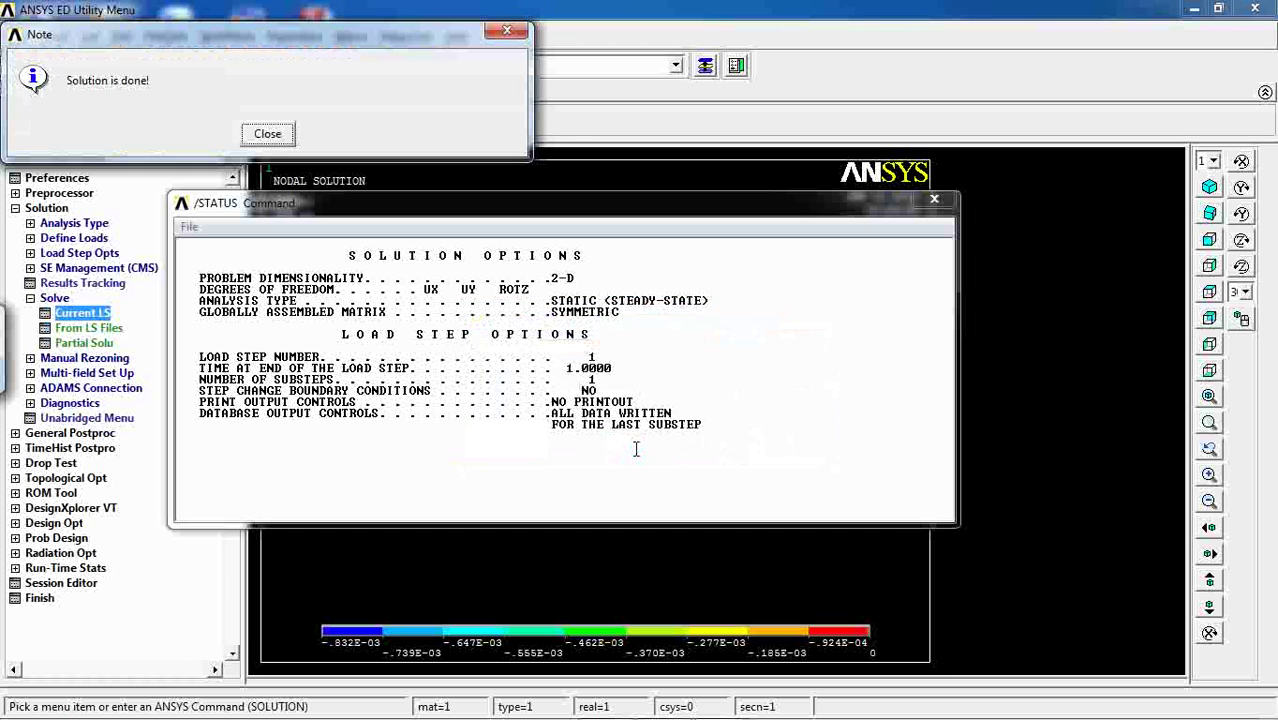
click(267, 134)
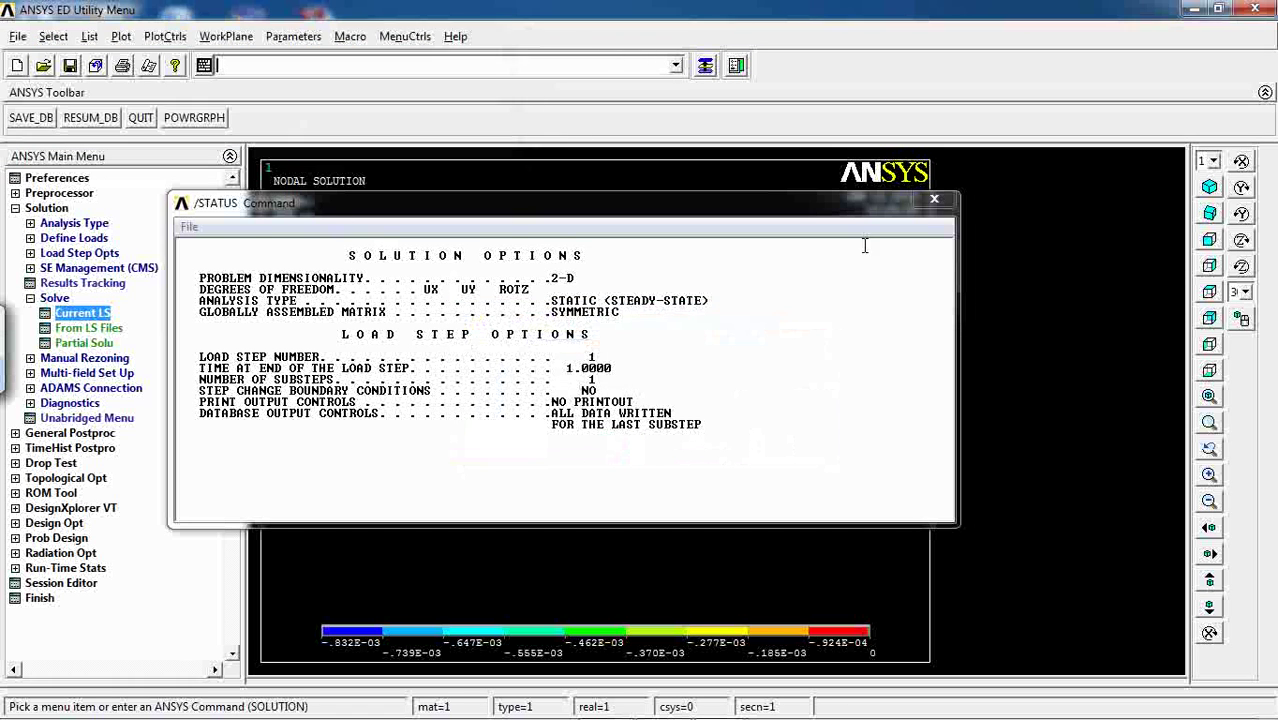
click(934, 199)
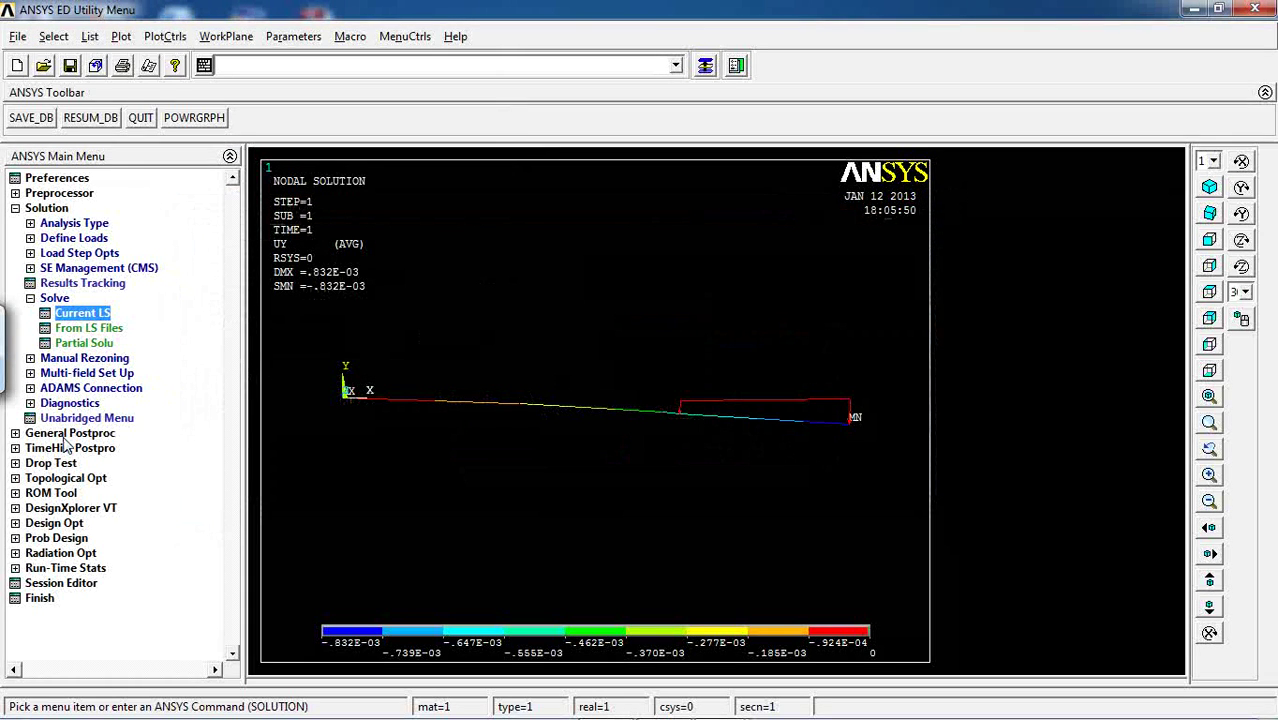
Plot the deformed plus undeformed shape for the new solution, and contour the nodal Y-component of displacement
click(62, 436)
click(74, 299)
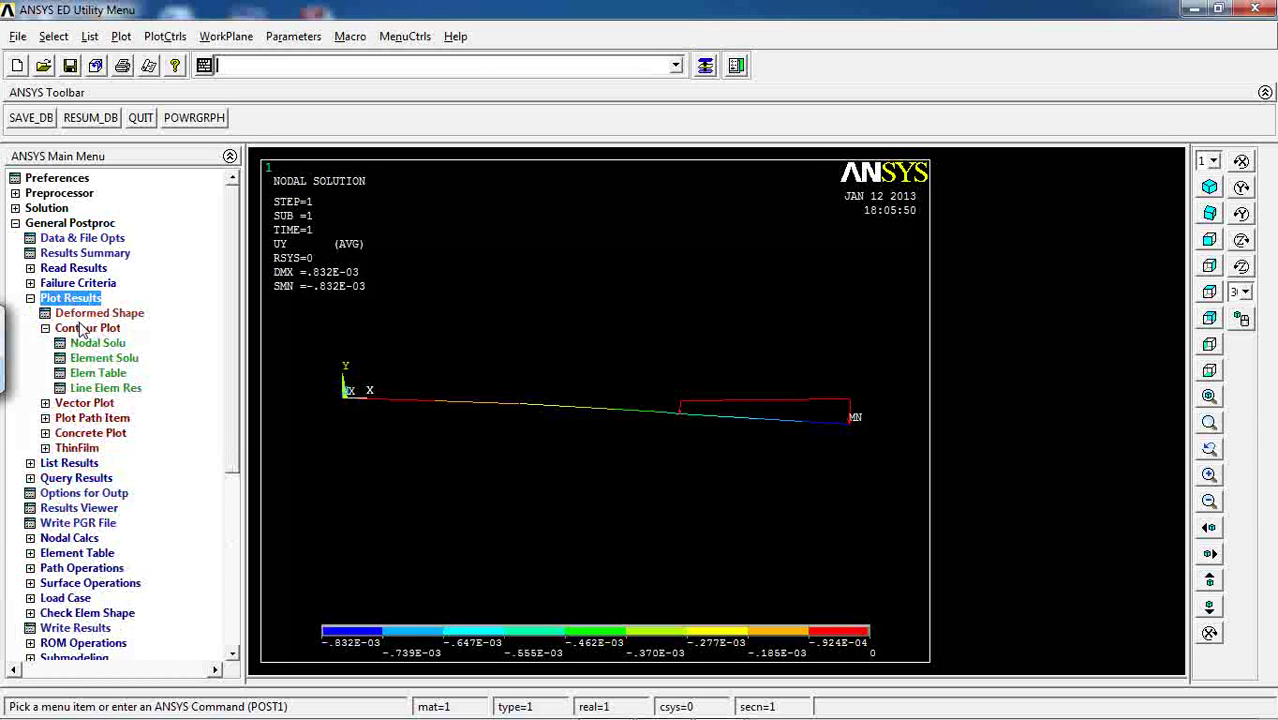
click(88, 316)
click(500, 430)
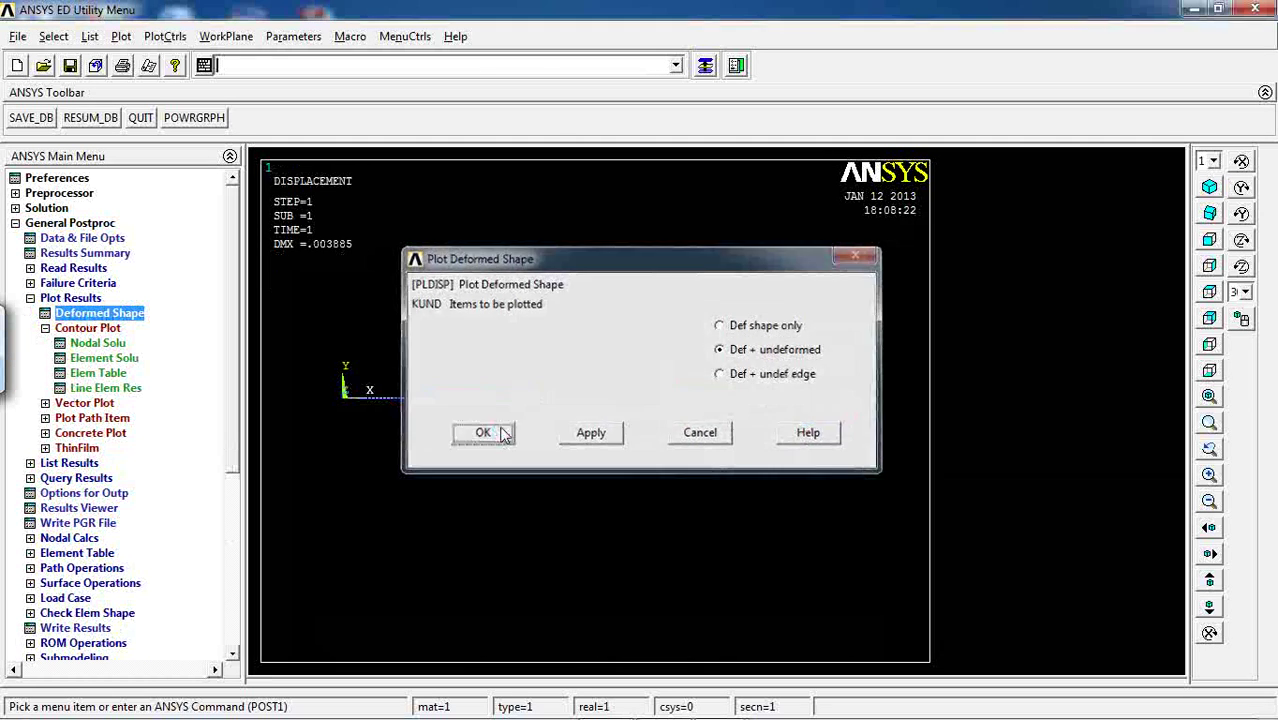
click(97, 343)
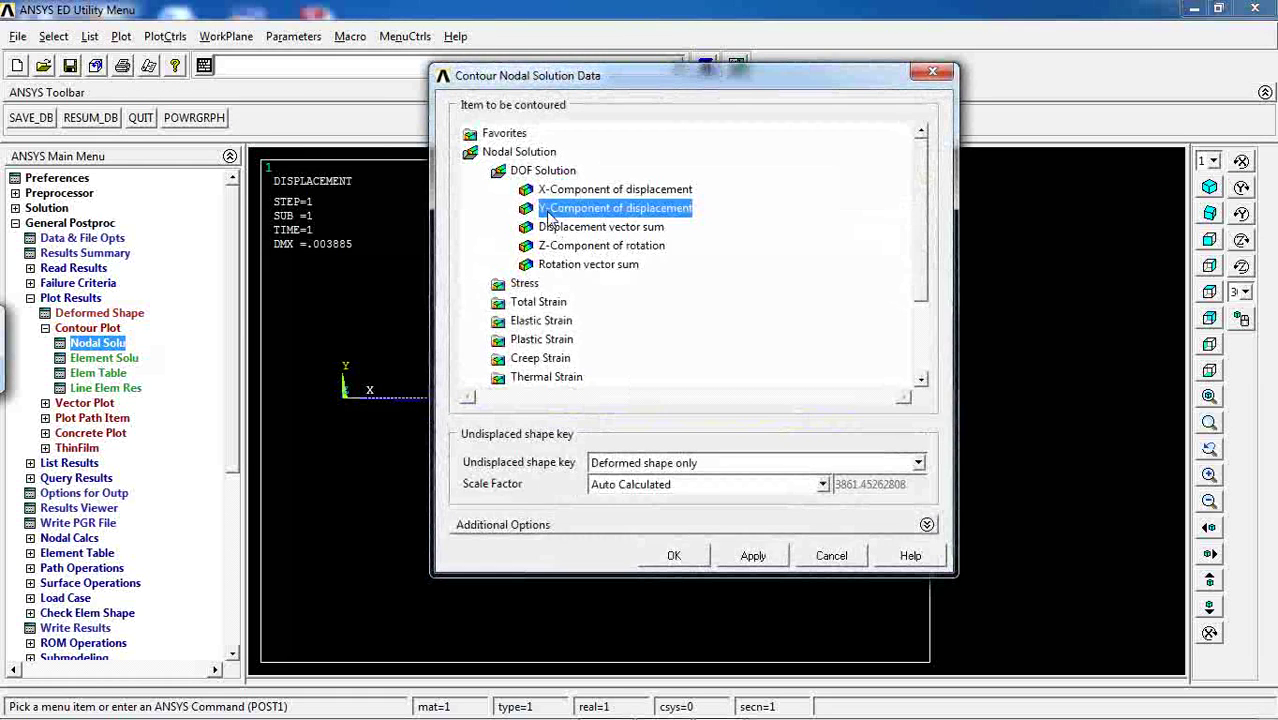
click(668, 556)
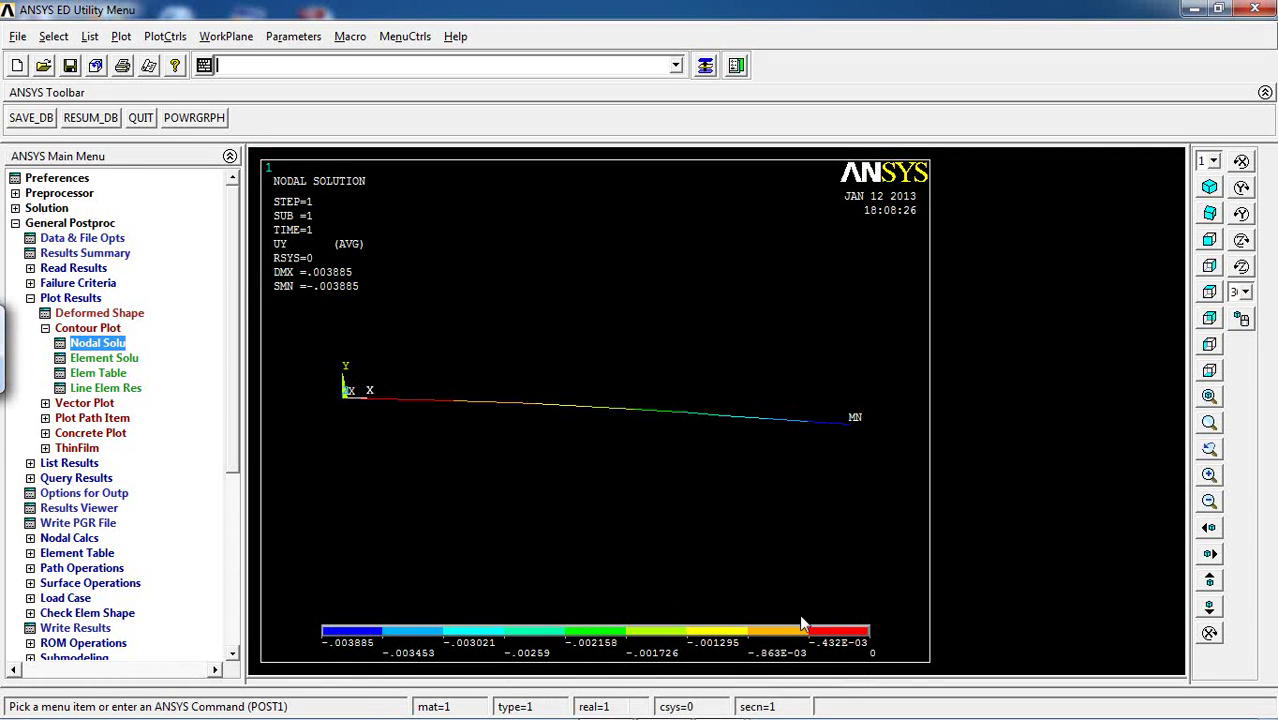
List the nodal Y-component of displacement for the varying pressure case, review the UY values and close the listing
click(70, 463)
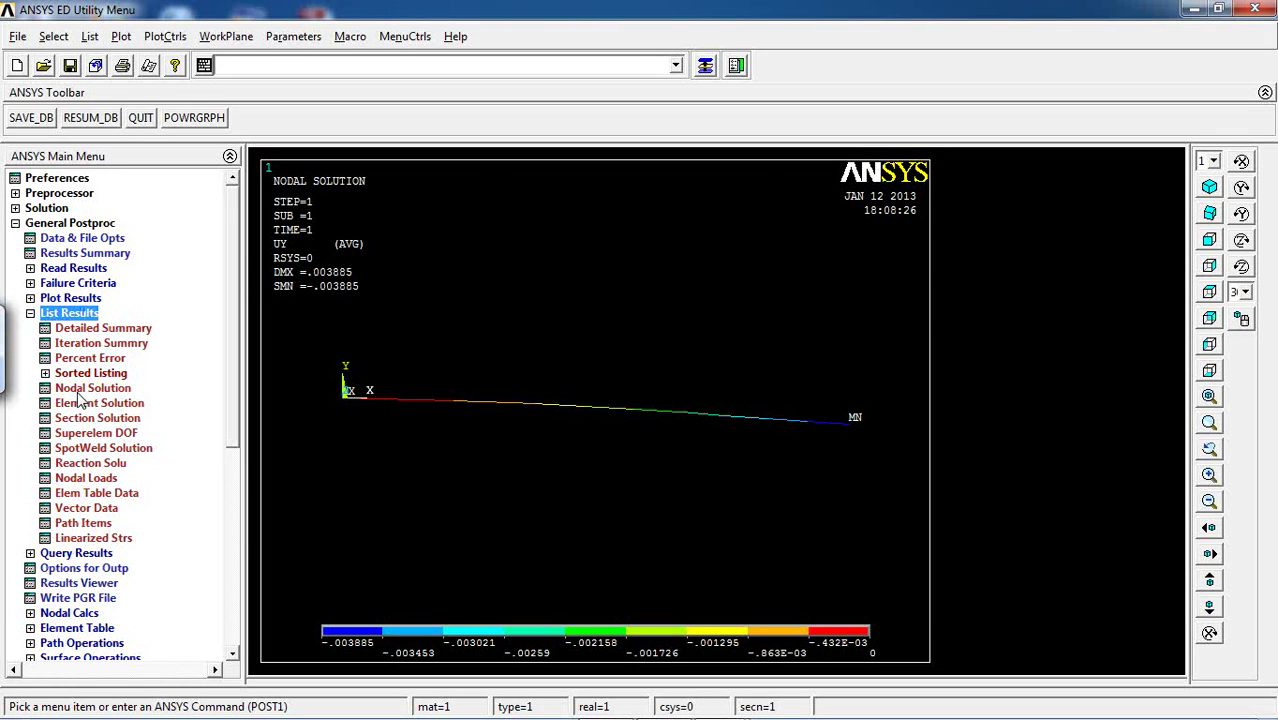
click(88, 388)
click(545, 321)
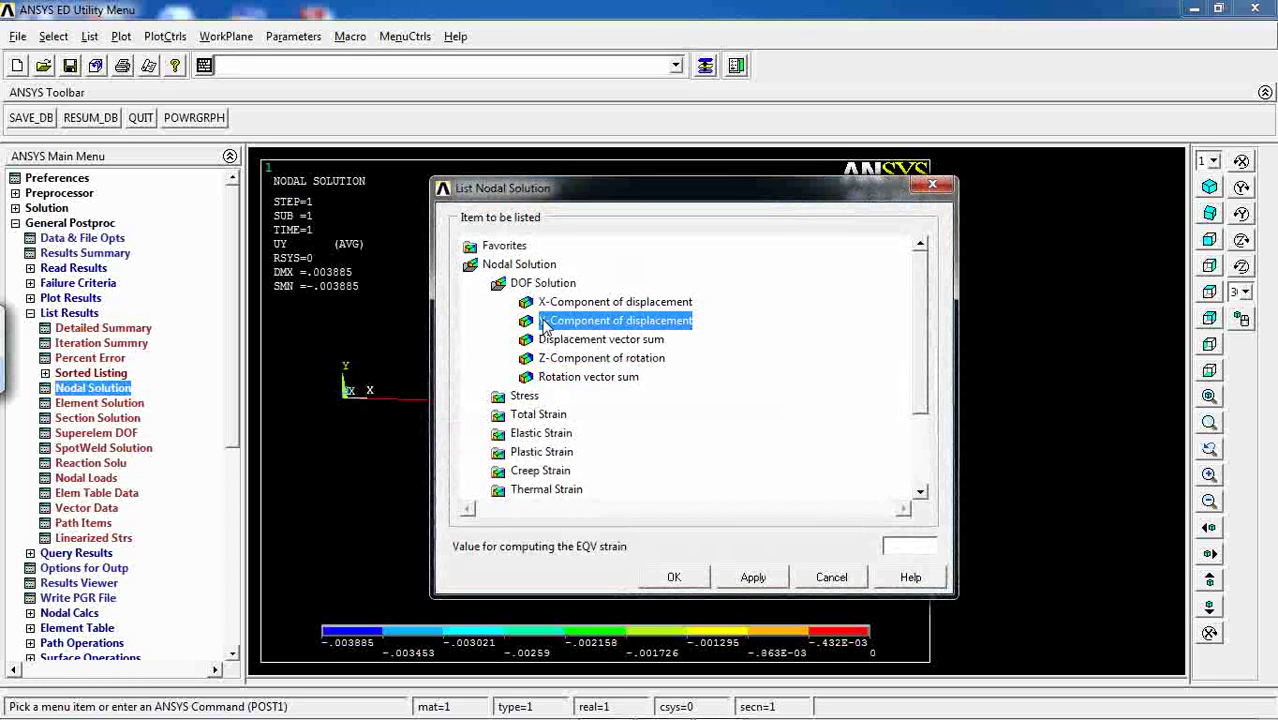
click(673, 578)
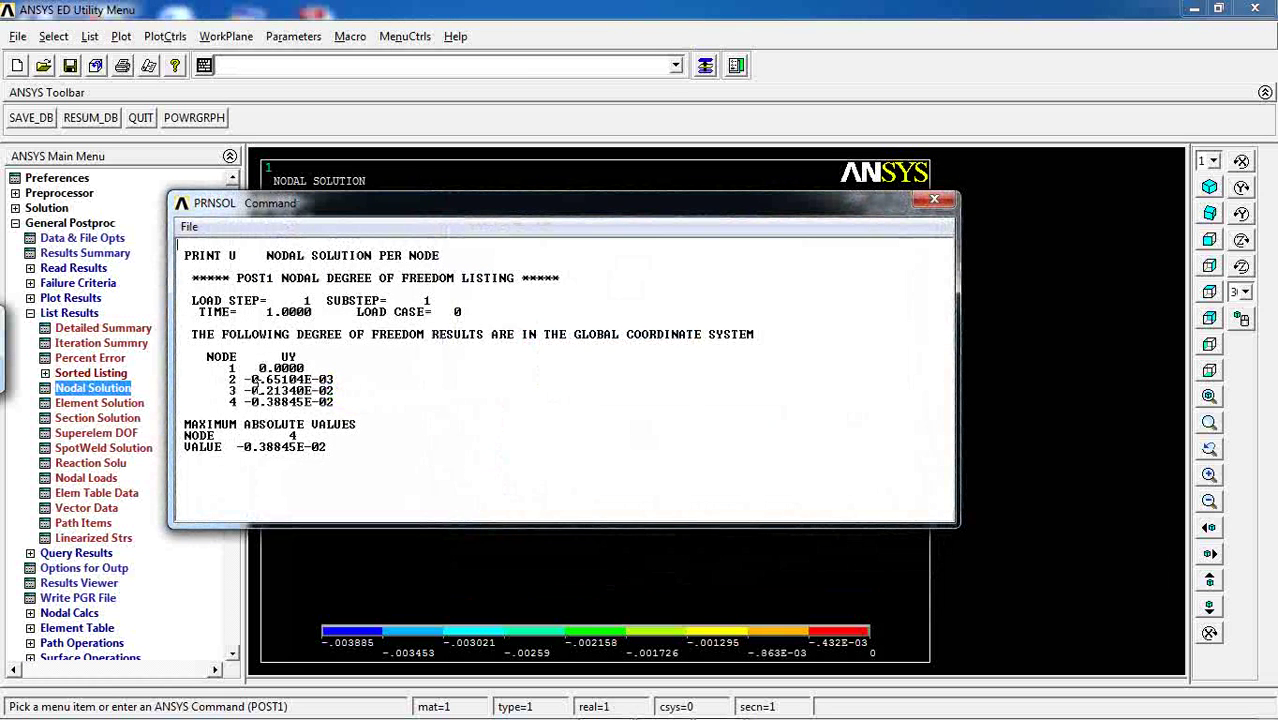
drag(178, 352, 310, 343)
click(331, 412)
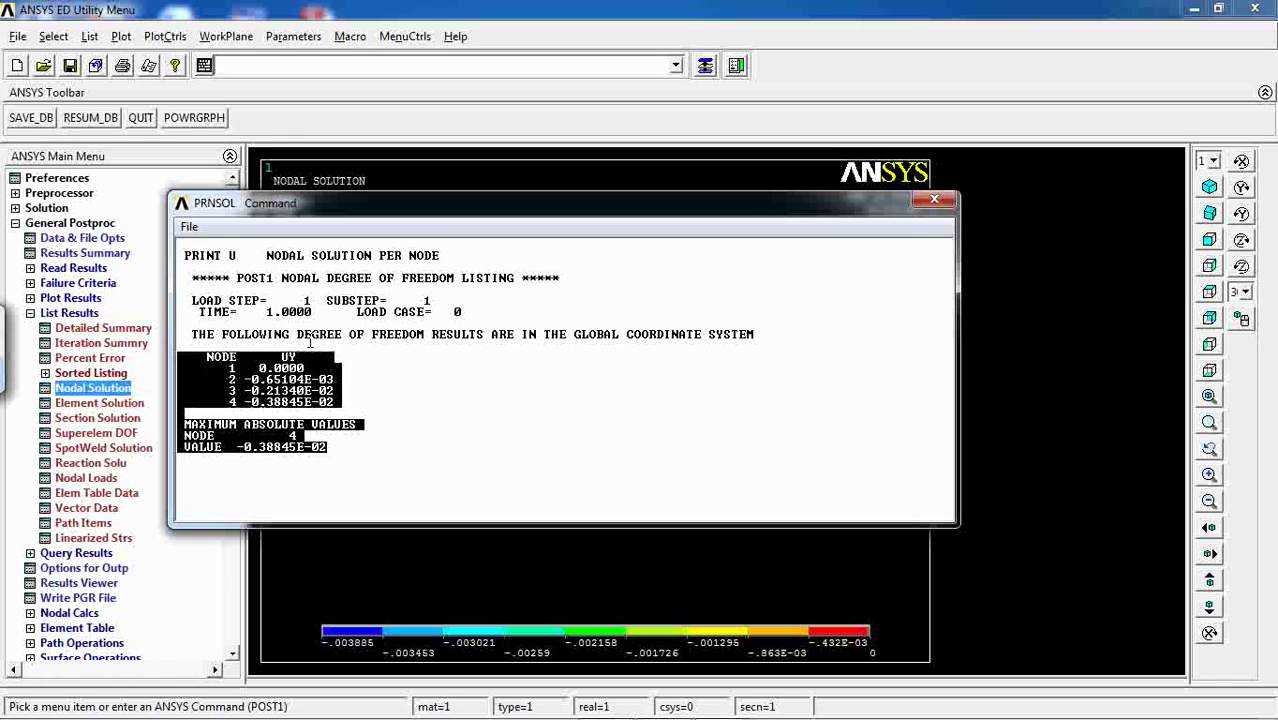
click(934, 199)
List the nodal rotation vector sum for the varying pressure case, review the ROTZ values and close the listing
click(139, 390)
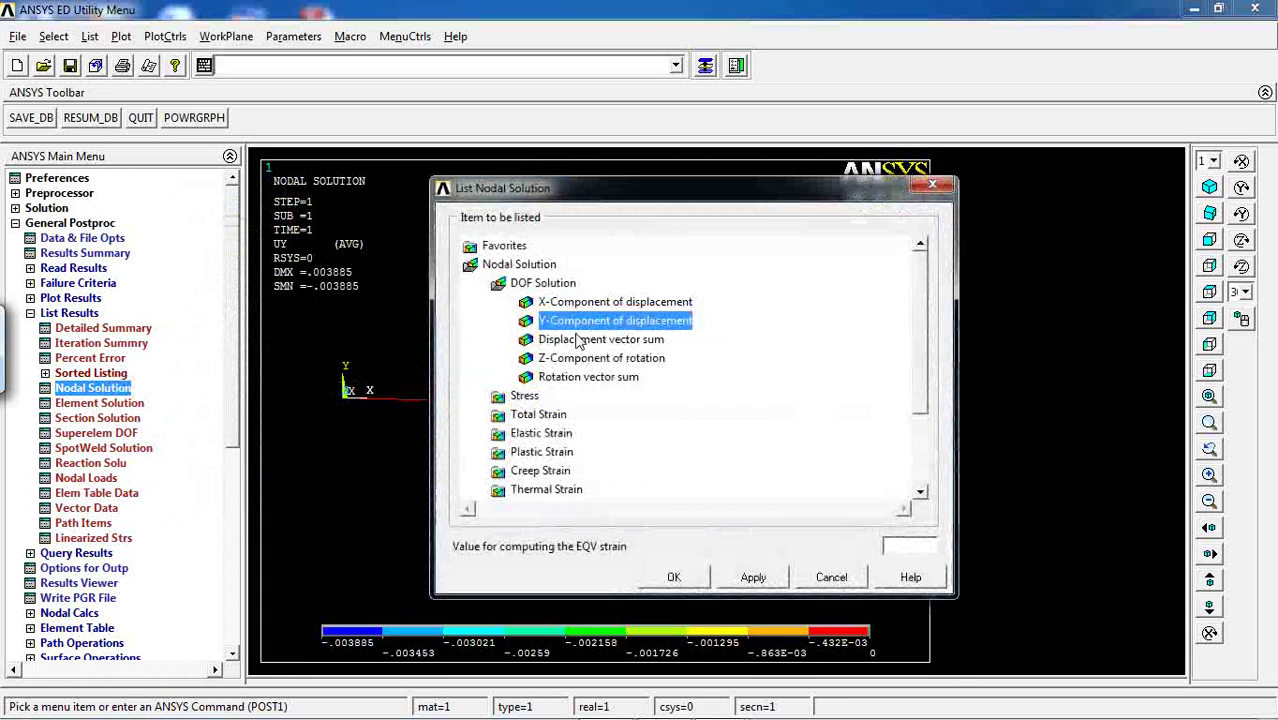
click(552, 378)
click(665, 578)
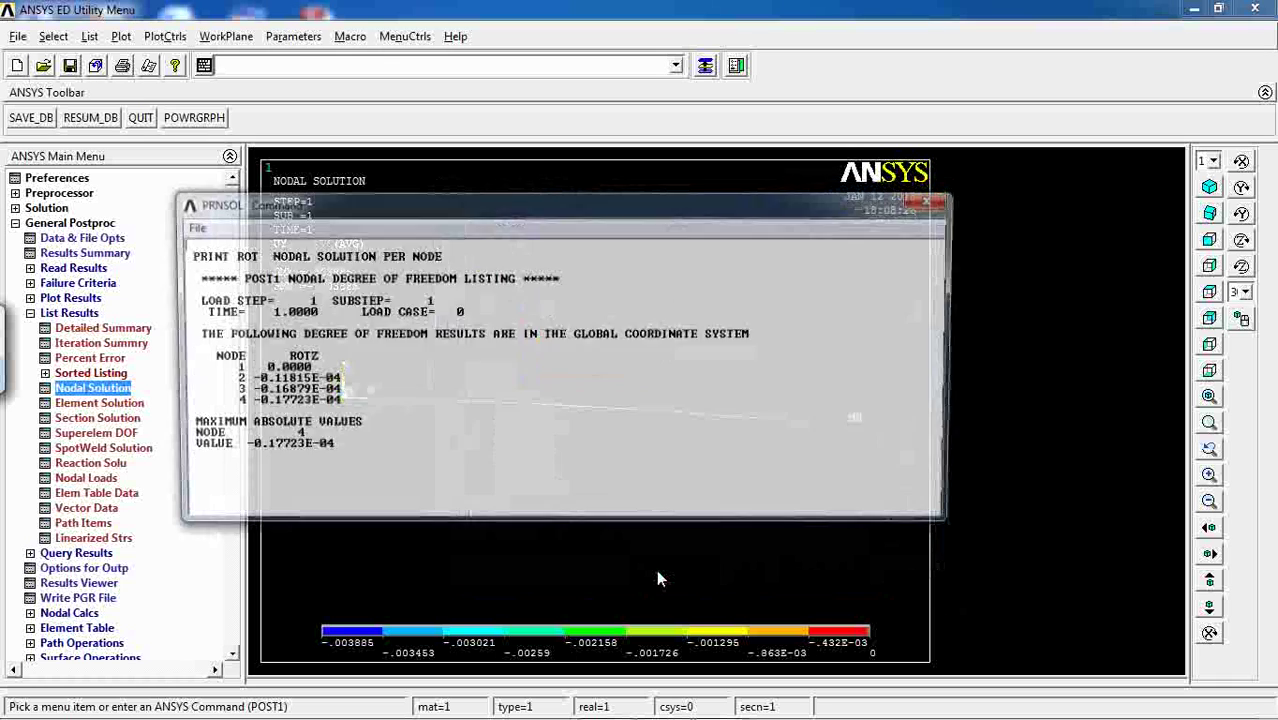
drag(208, 356, 338, 447)
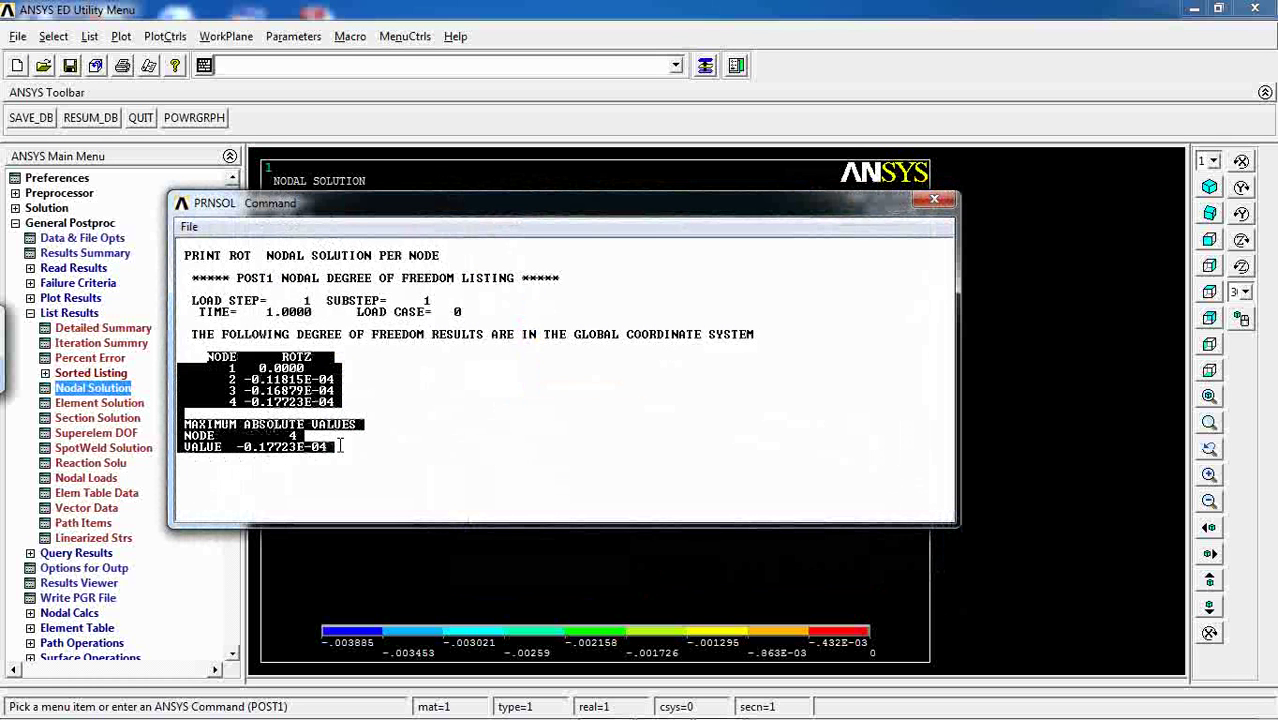
click(934, 203)
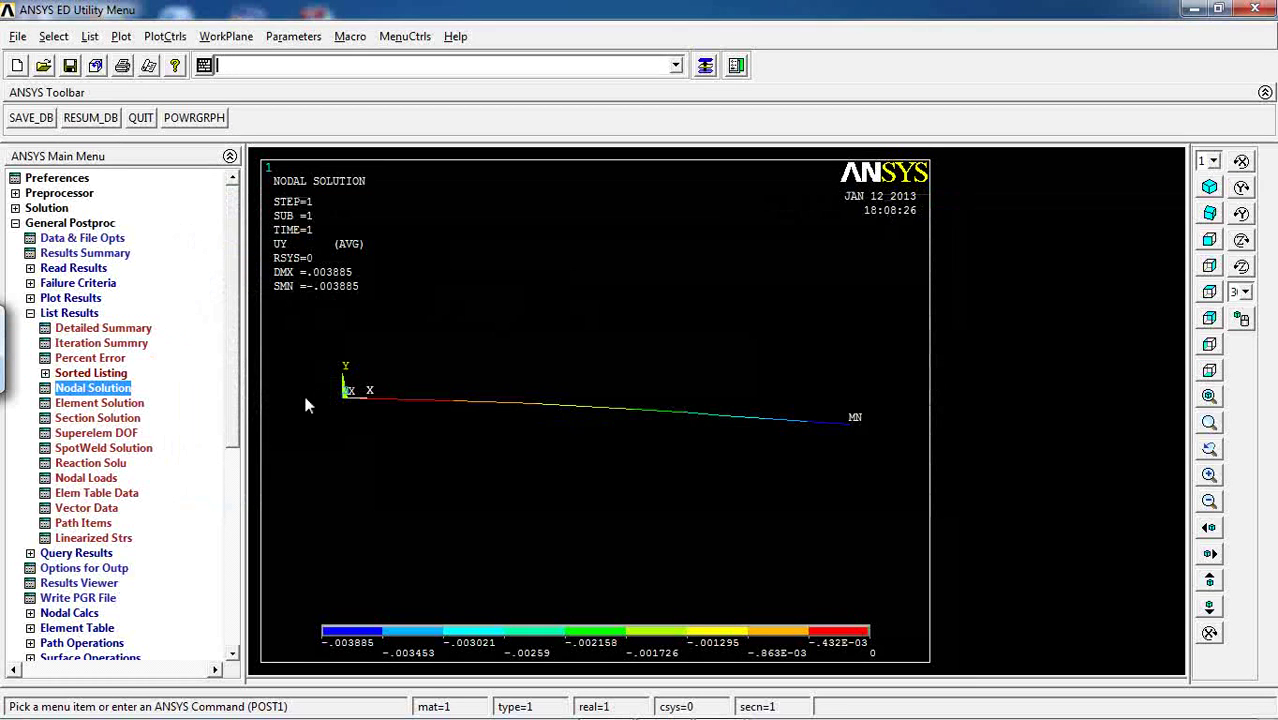
Create a predefined vector plot of the DOF solution Translation U in vector mode on the undeformed mesh
click(50, 299)
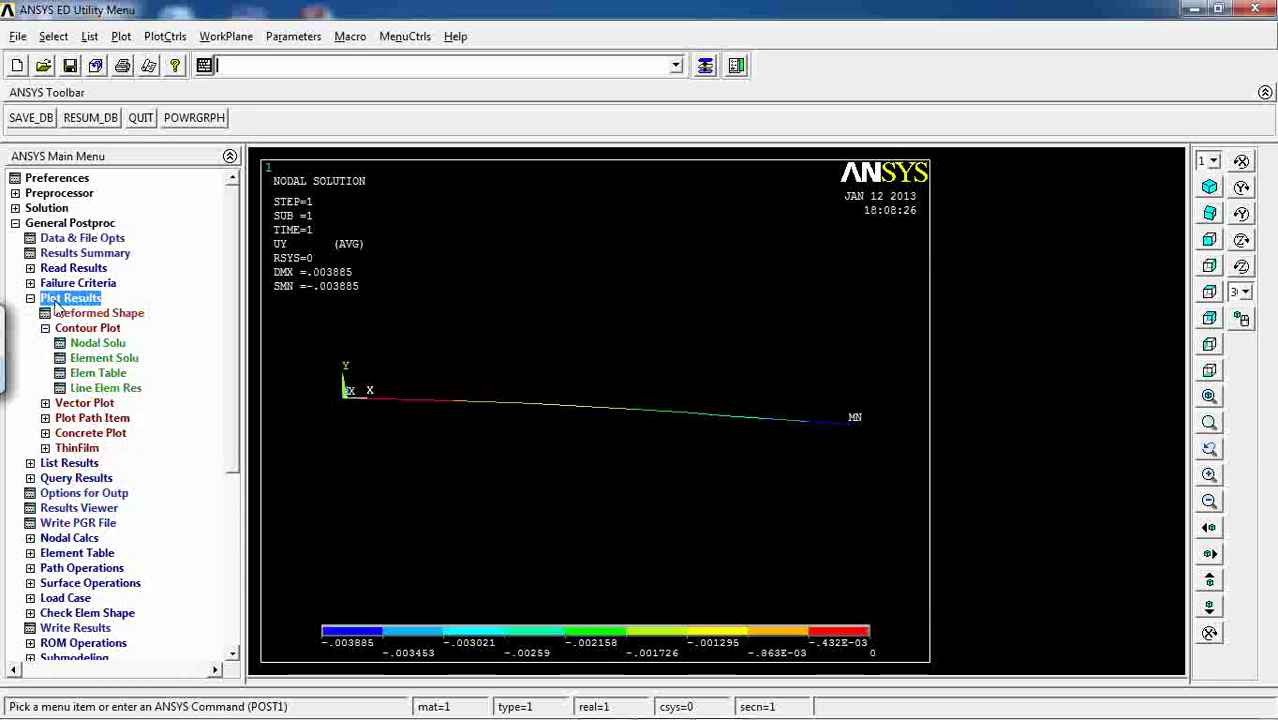
click(88, 403)
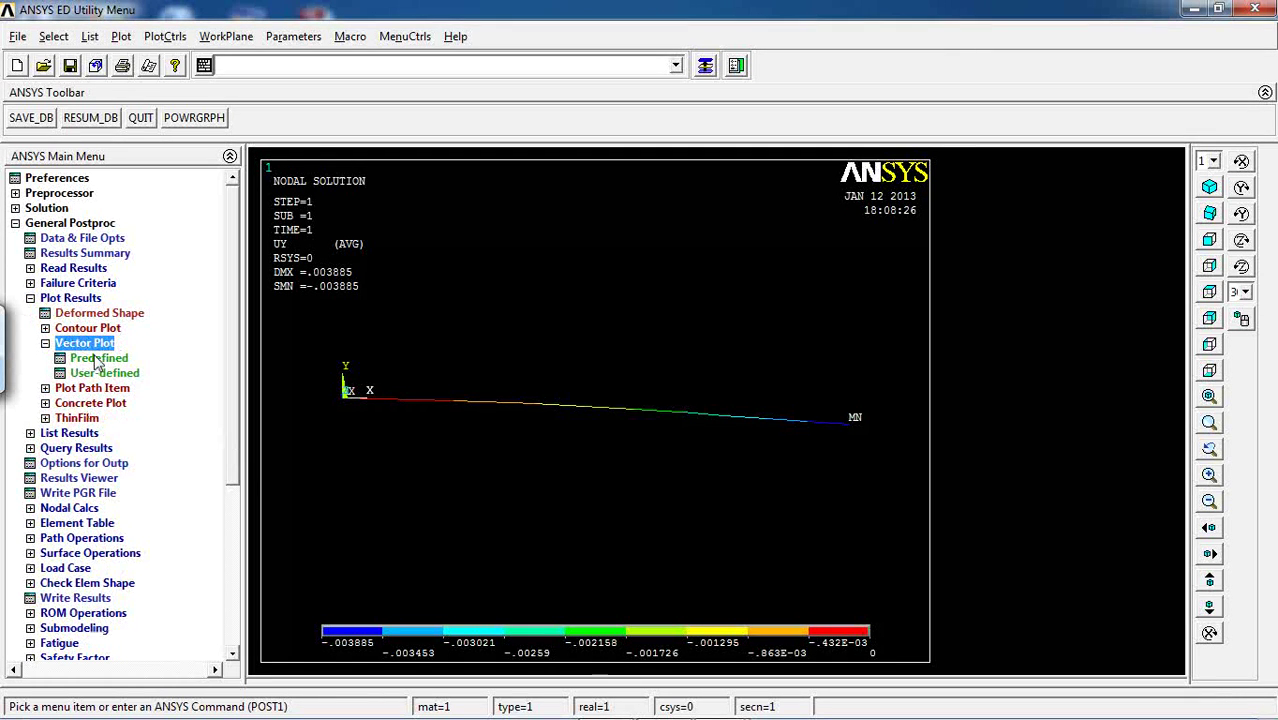
click(95, 359)
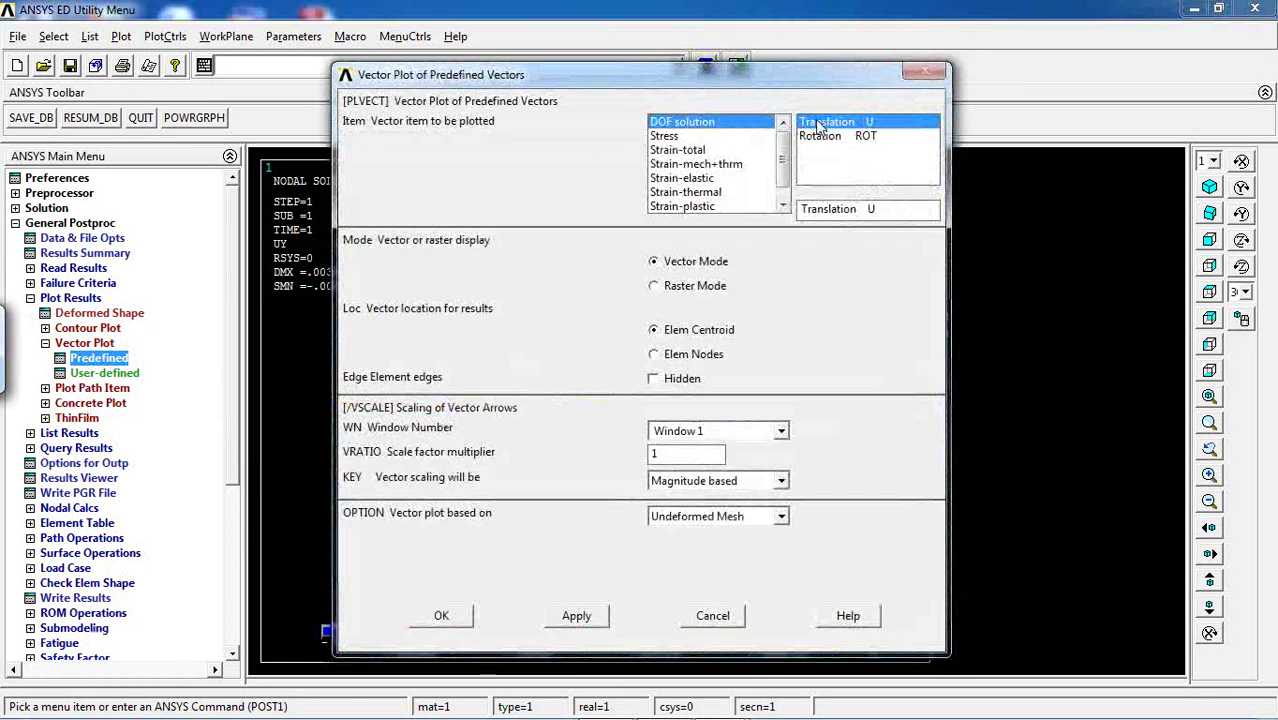
click(444, 615)
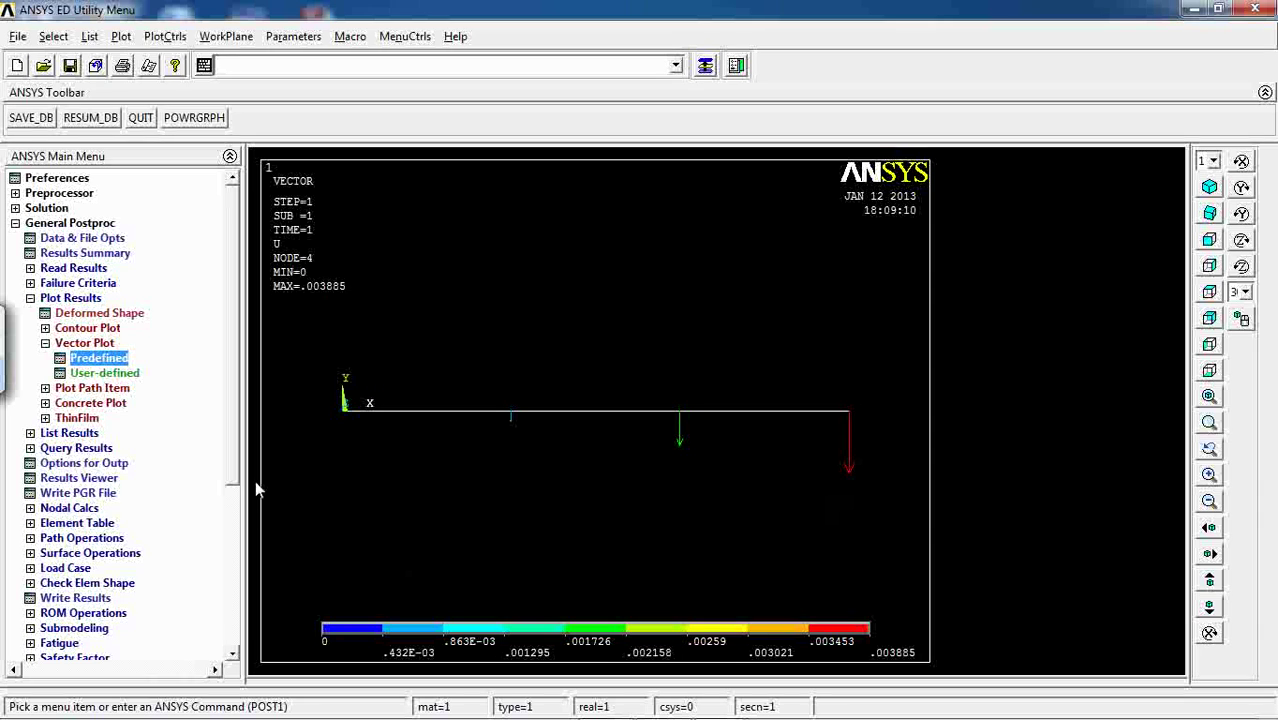
Define an element table item labelled UY from the DOF solution Translation UY
drag(234, 371, 237, 440)
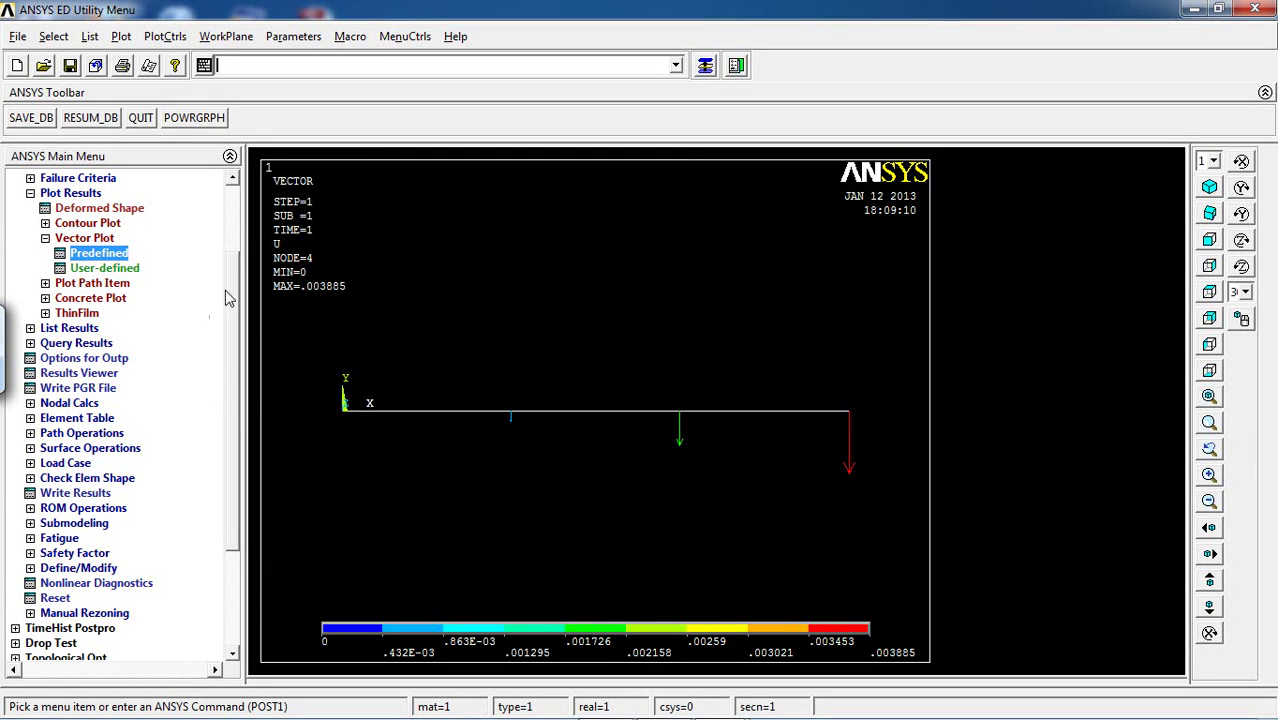
scroll(232, 305, down, 1)
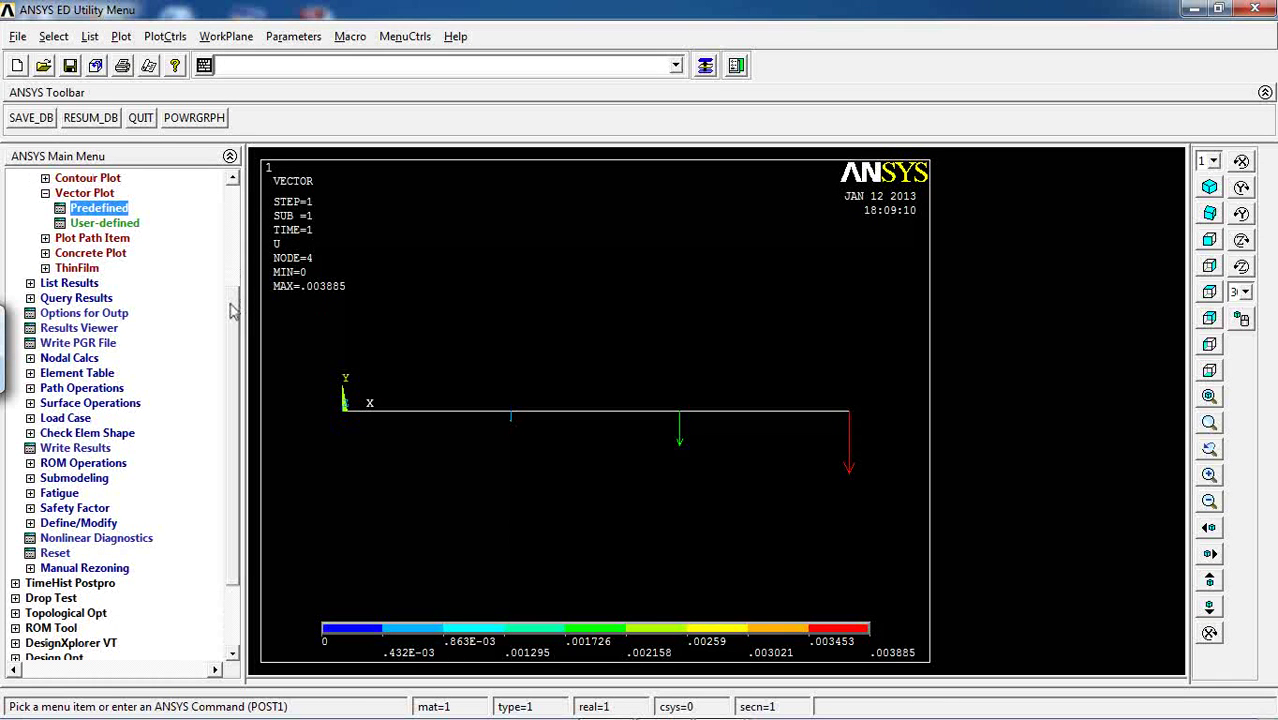
click(74, 374)
click(84, 285)
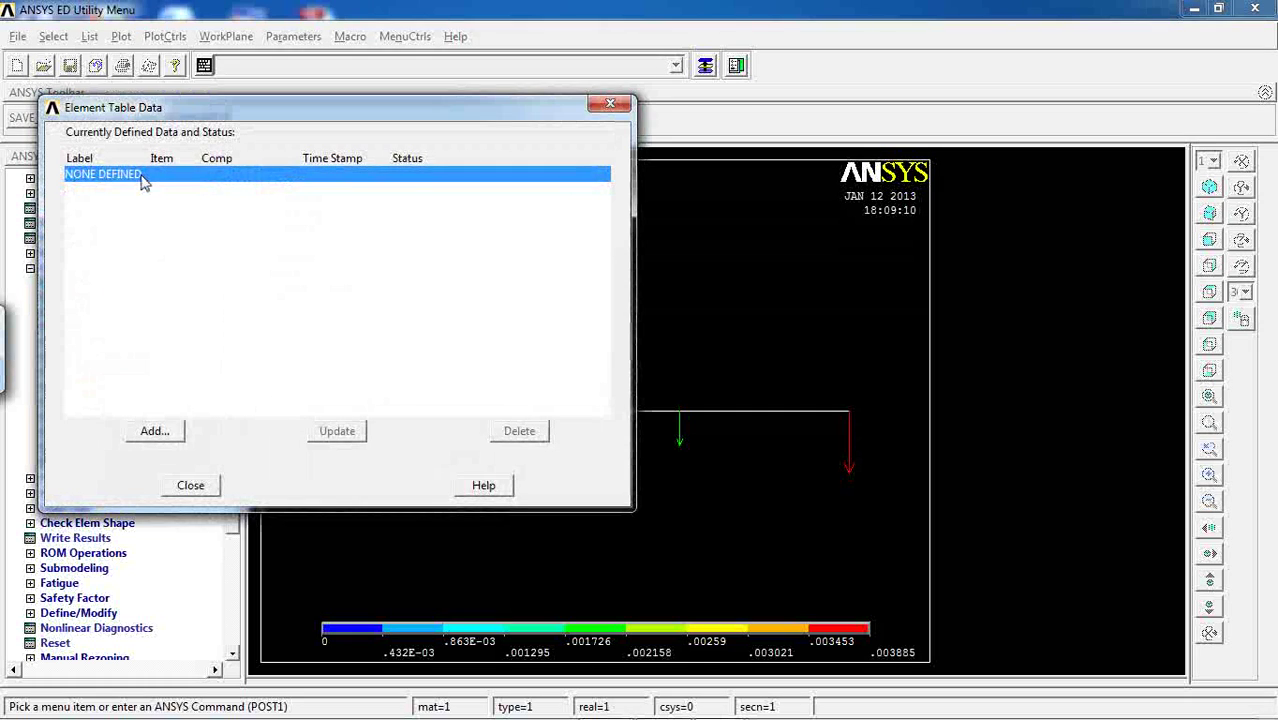
click(154, 430)
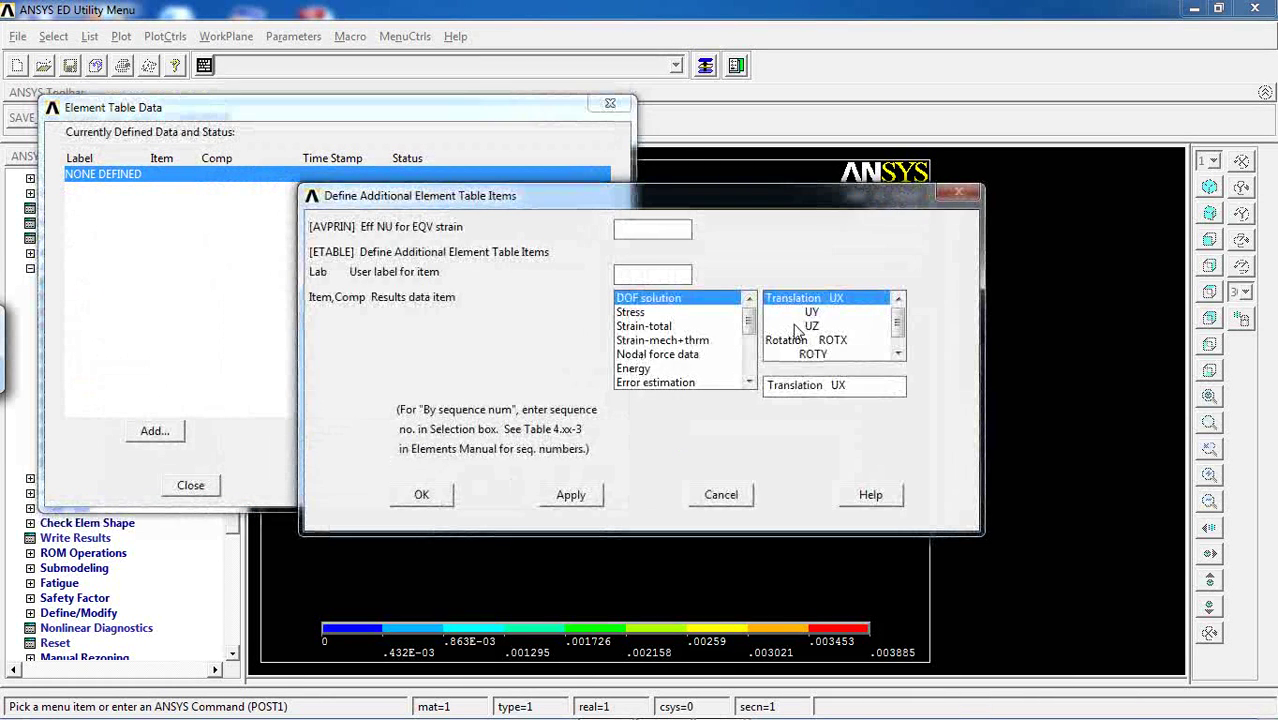
click(811, 314)
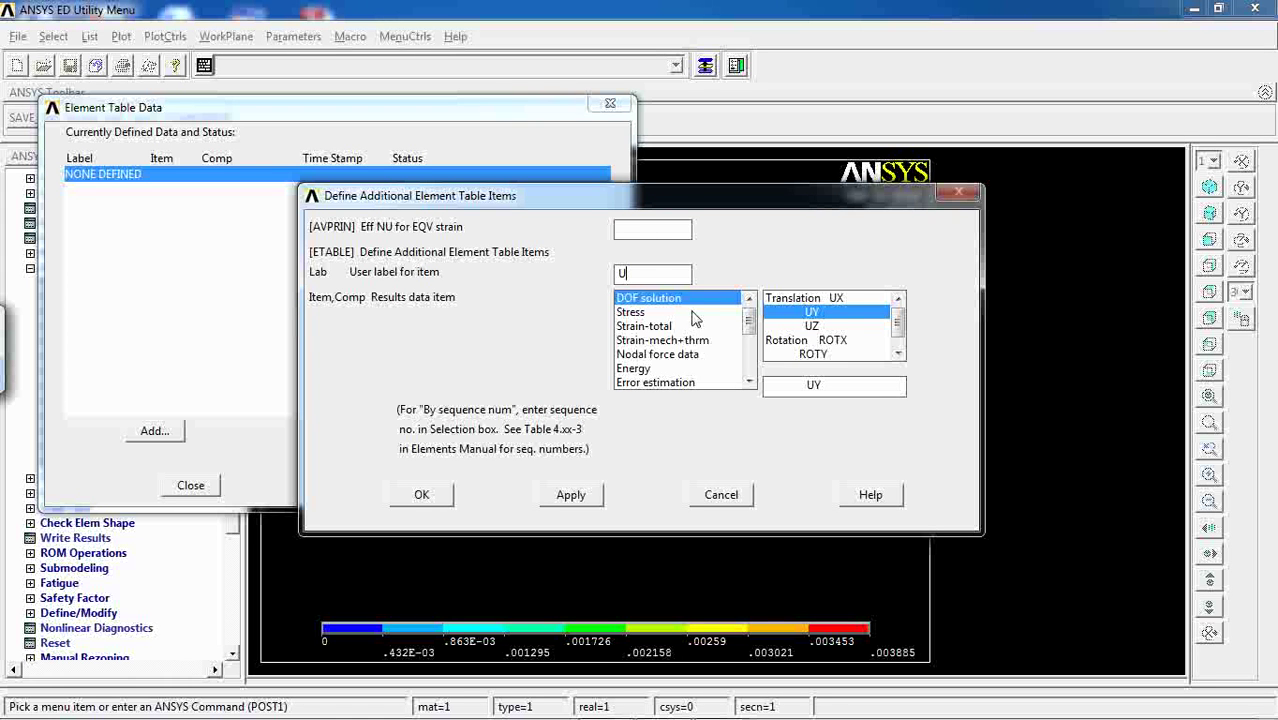
click(571, 494)
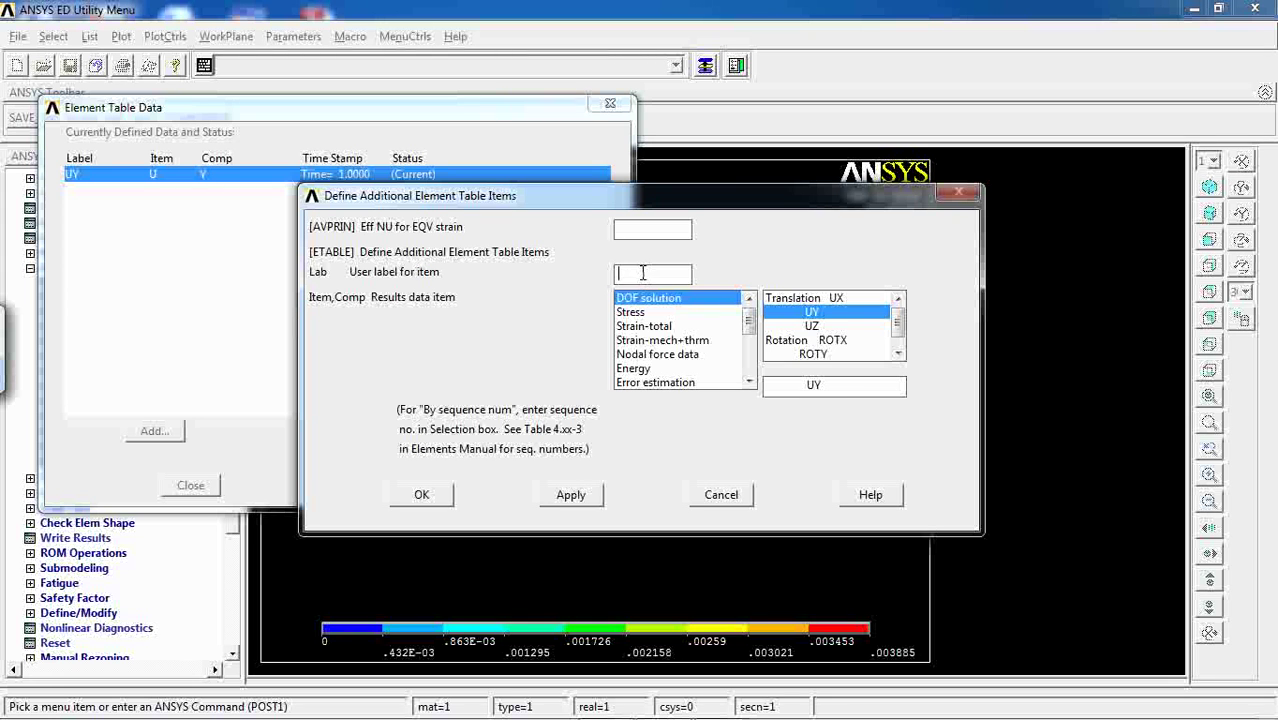
Add a second element table item labelled RZ from the DOF solution Rotation ROTZ, and close the element table definition
click(898, 354)
click(818, 354)
click(645, 270)
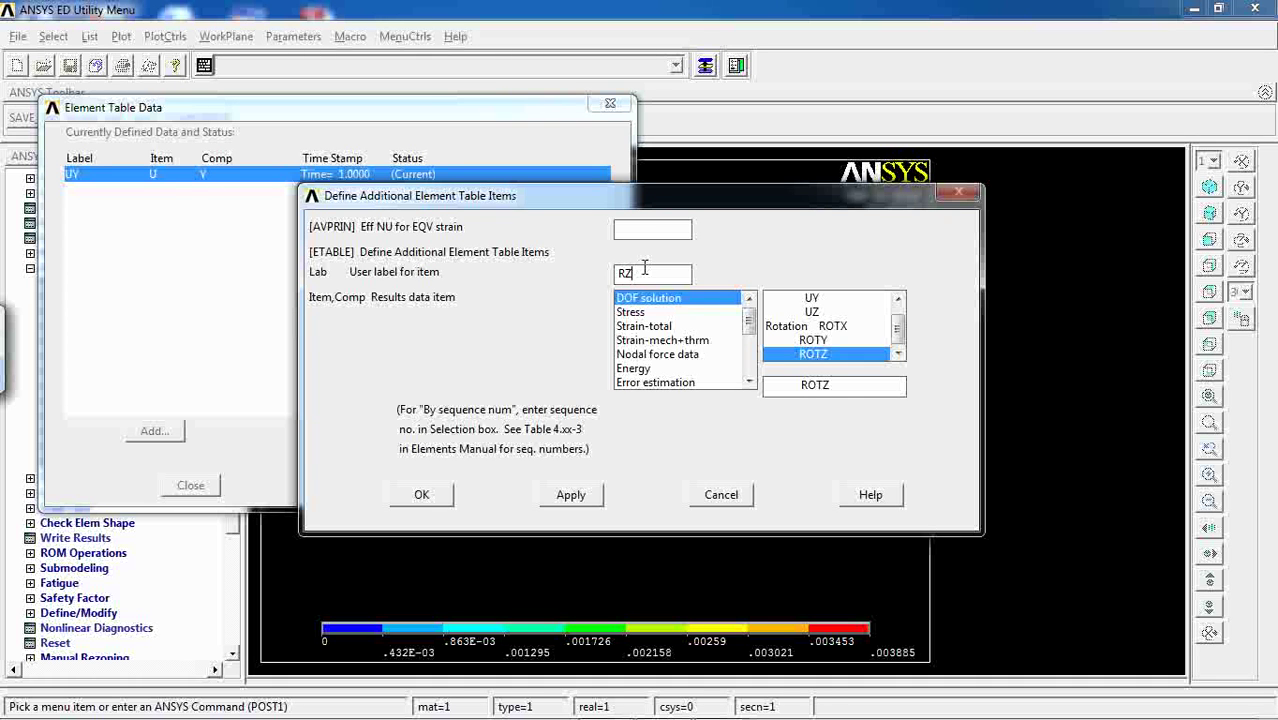
click(438, 500)
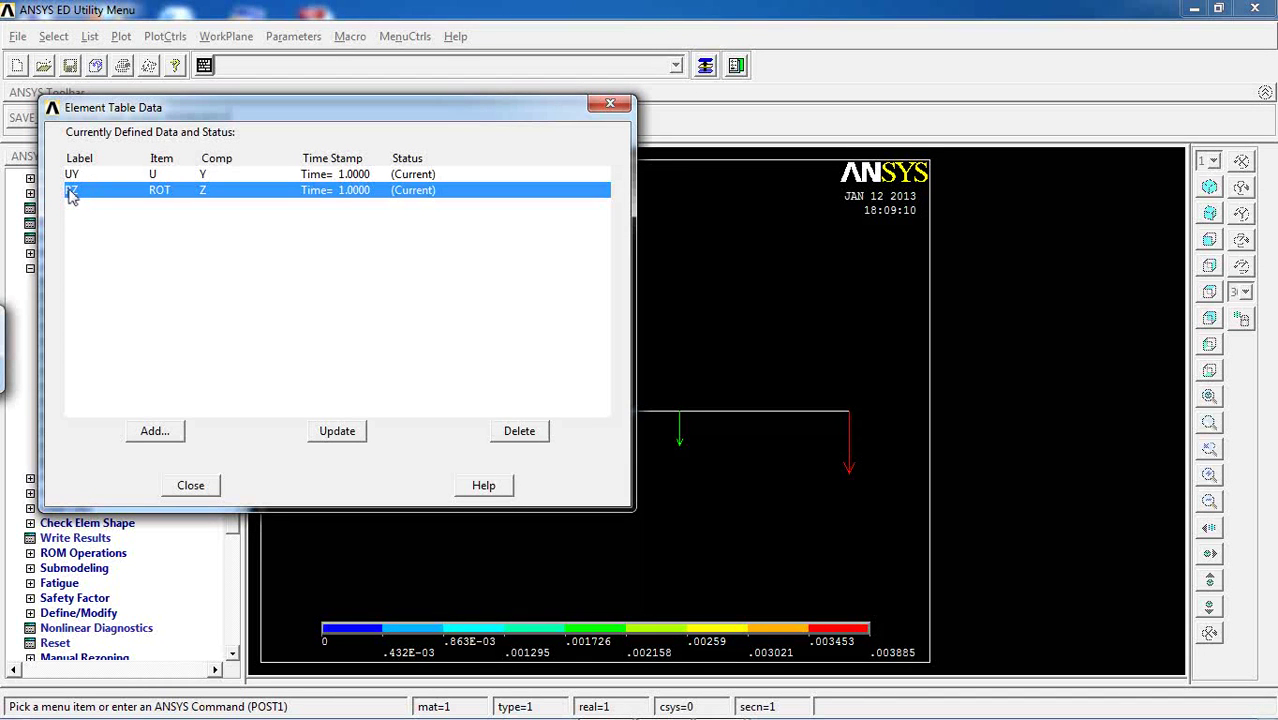
drag(140, 108, 534, 145)
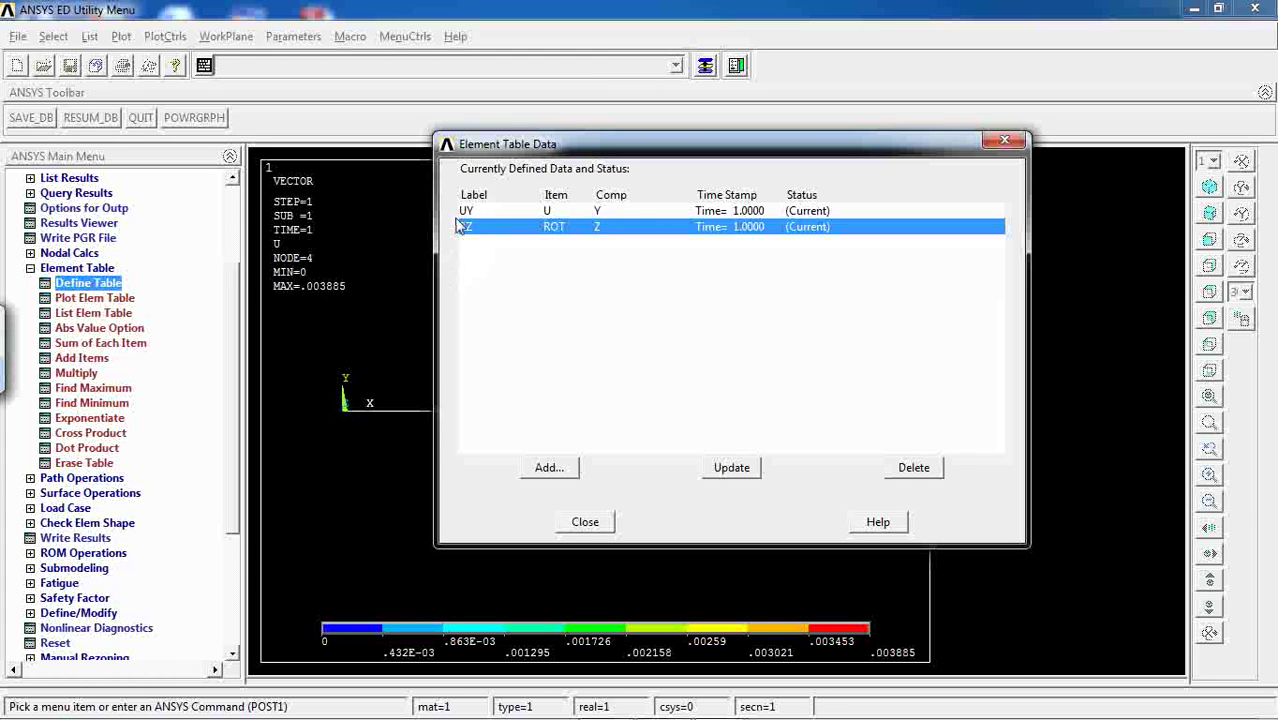
click(584, 522)
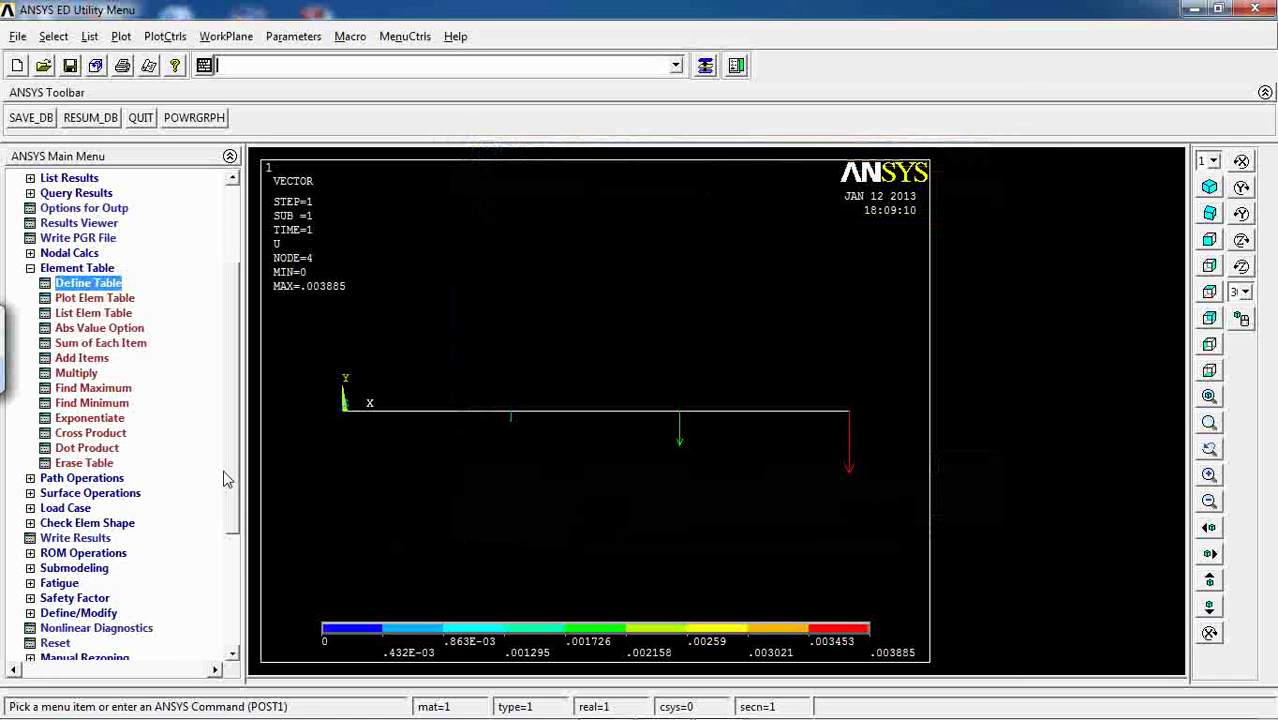
List the element table data for UY and RZ, review the values per element and close the listing
click(68, 180)
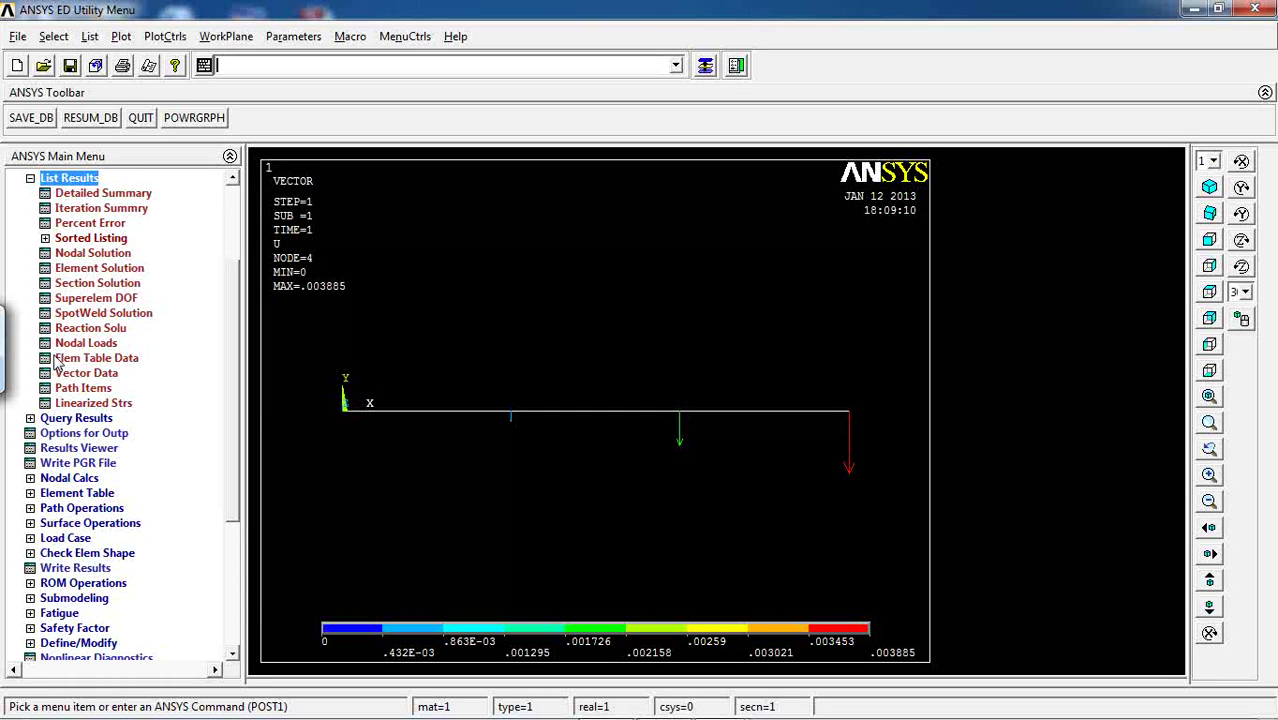
click(122, 359)
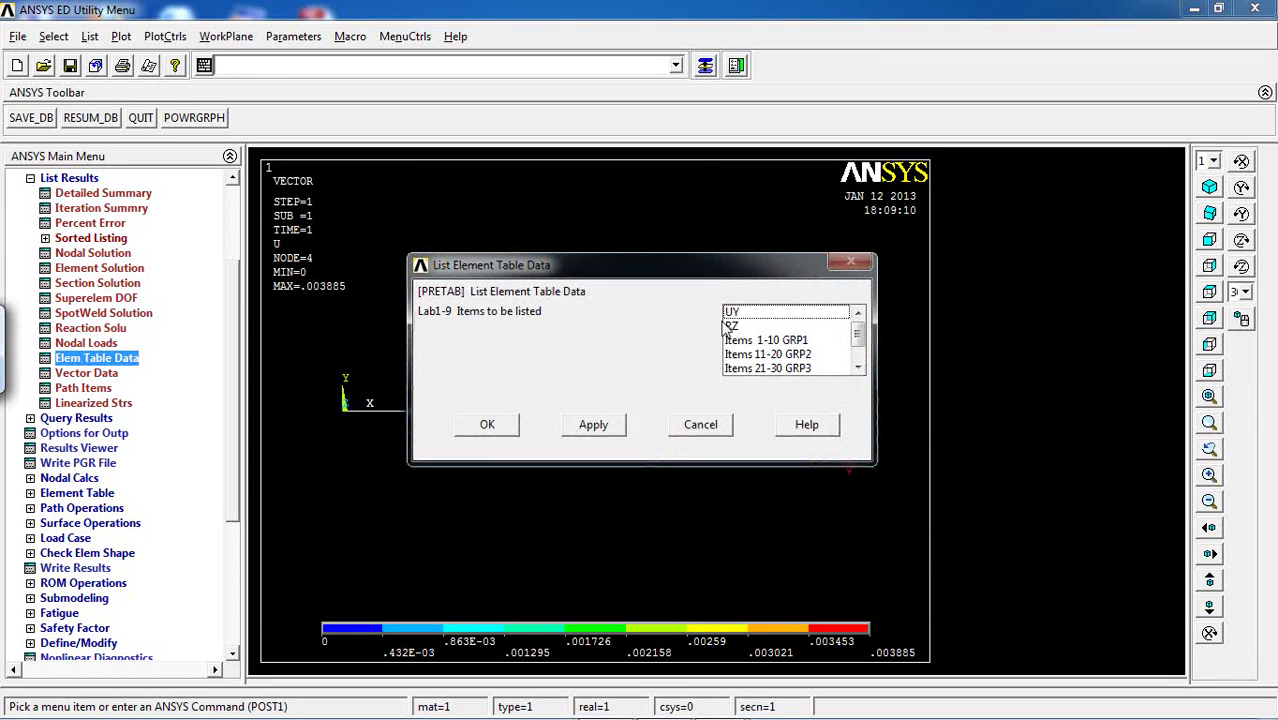
click(746, 314)
click(745, 327)
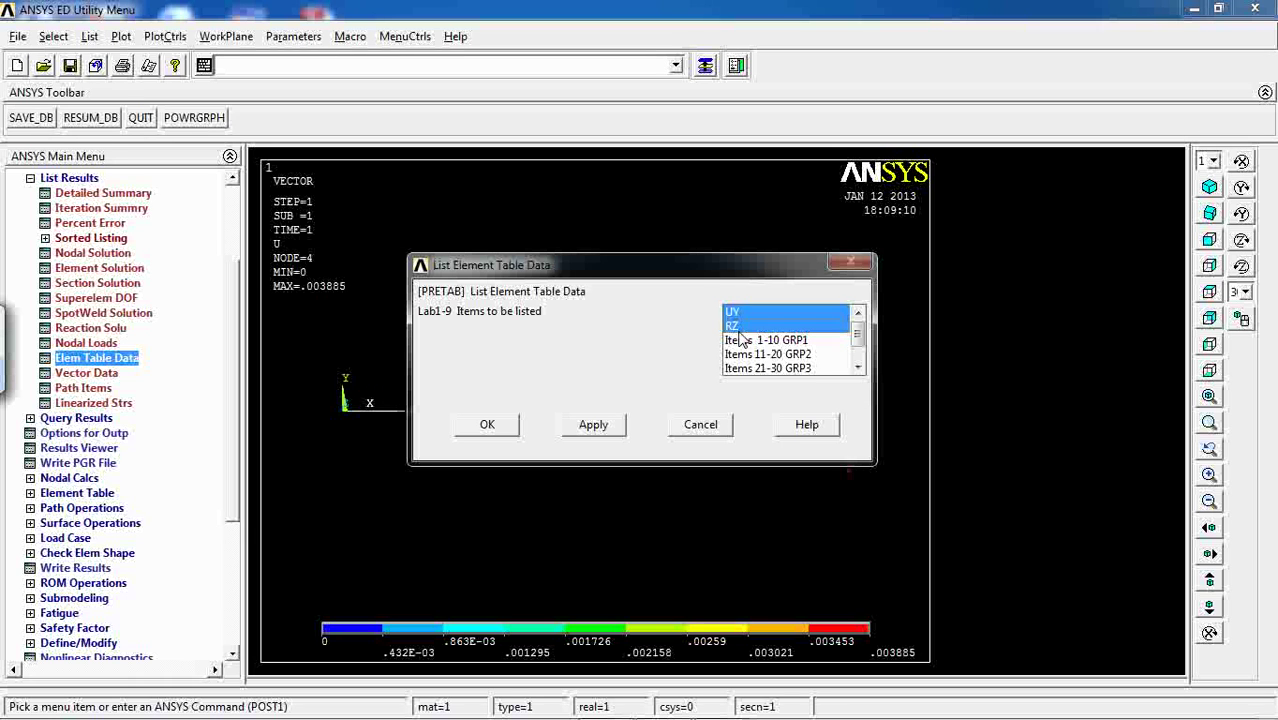
click(487, 425)
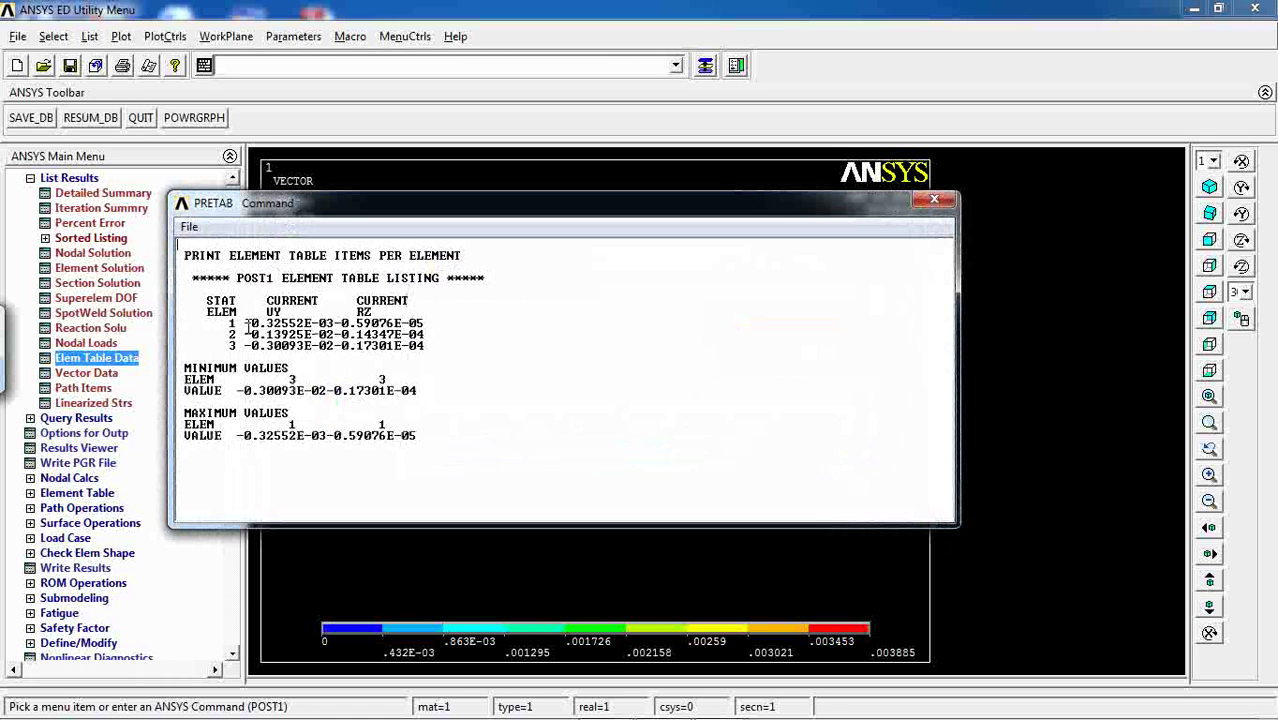
drag(436, 211, 395, 62)
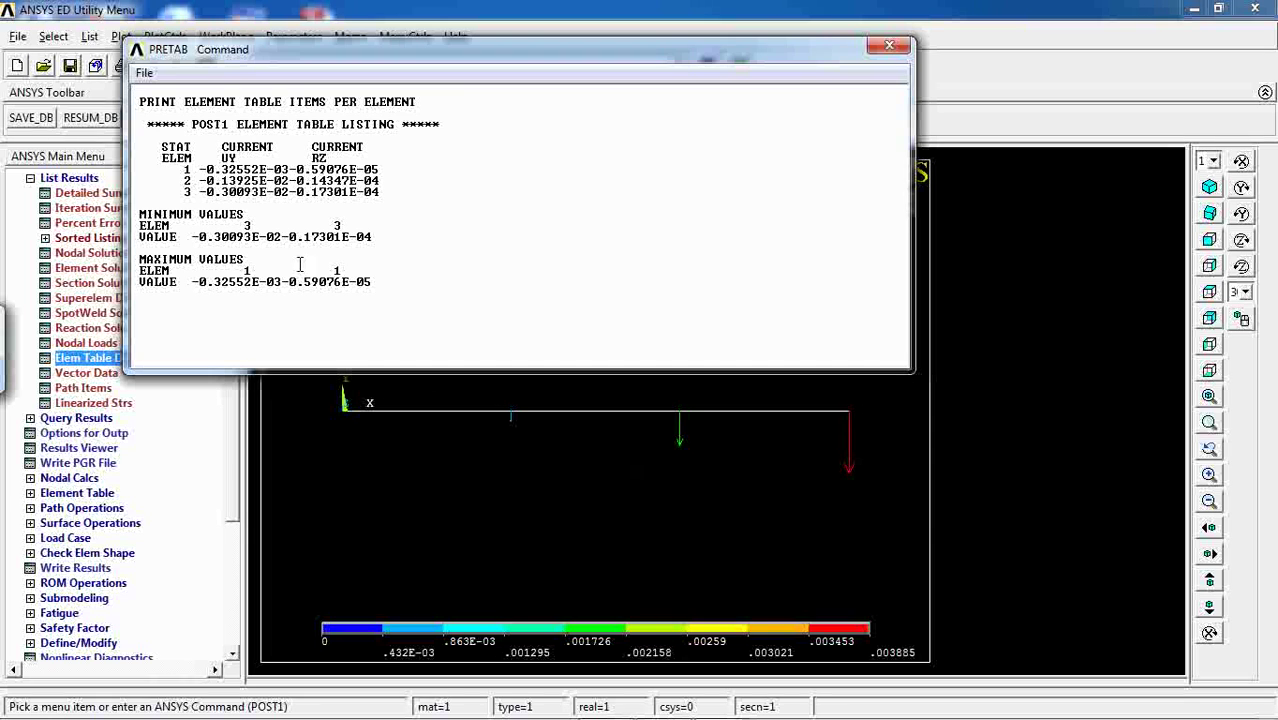
drag(228, 158, 378, 194)
click(320, 158)
drag(325, 158, 337, 192)
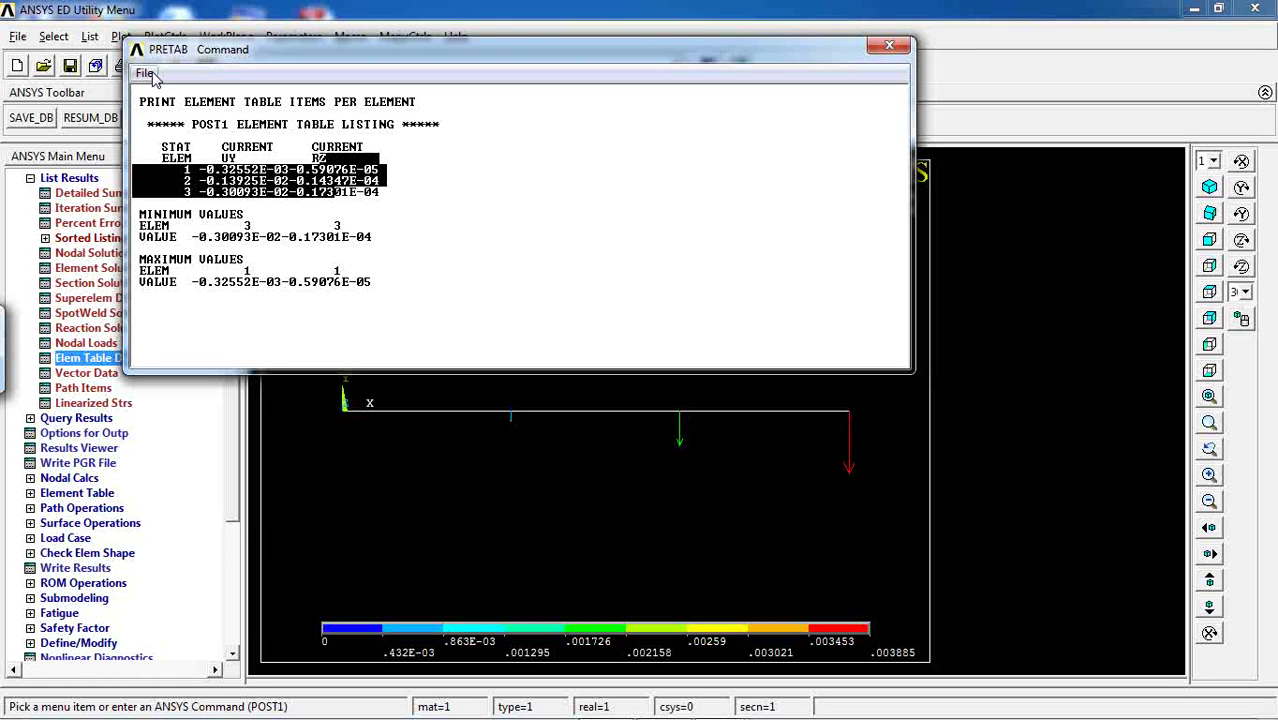
click(891, 48)
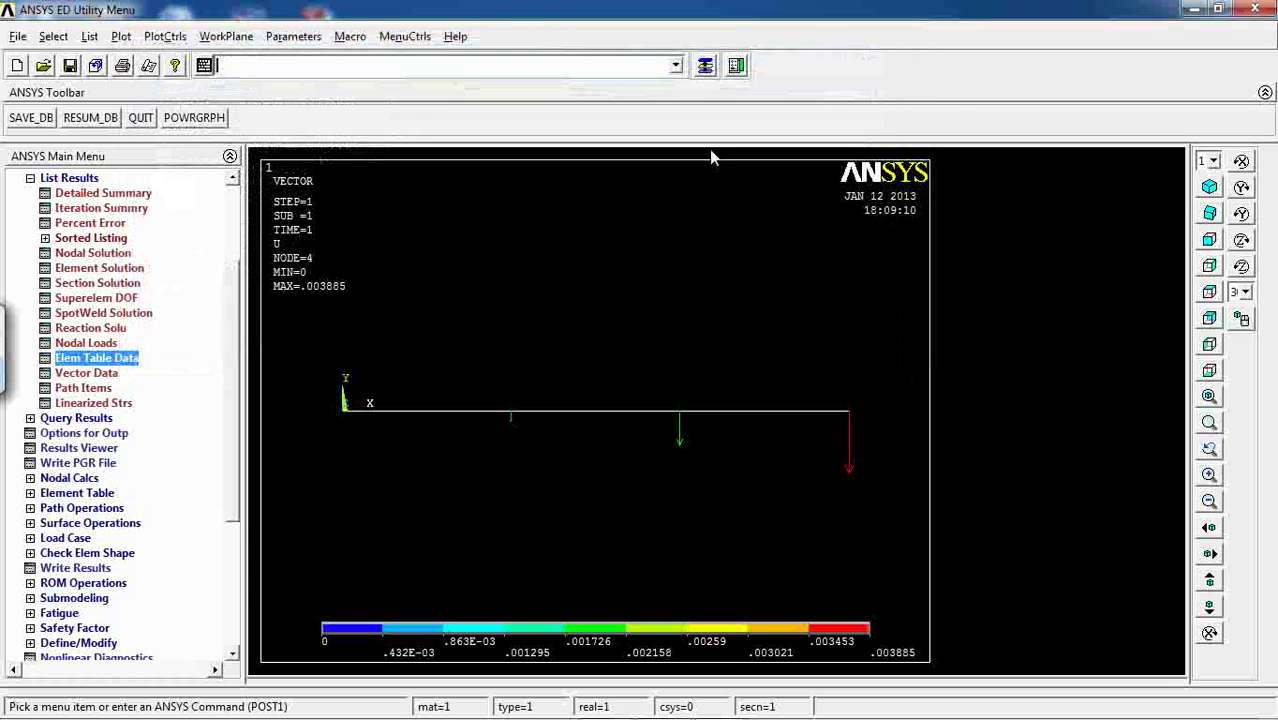
scroll(240, 295, down, 2)
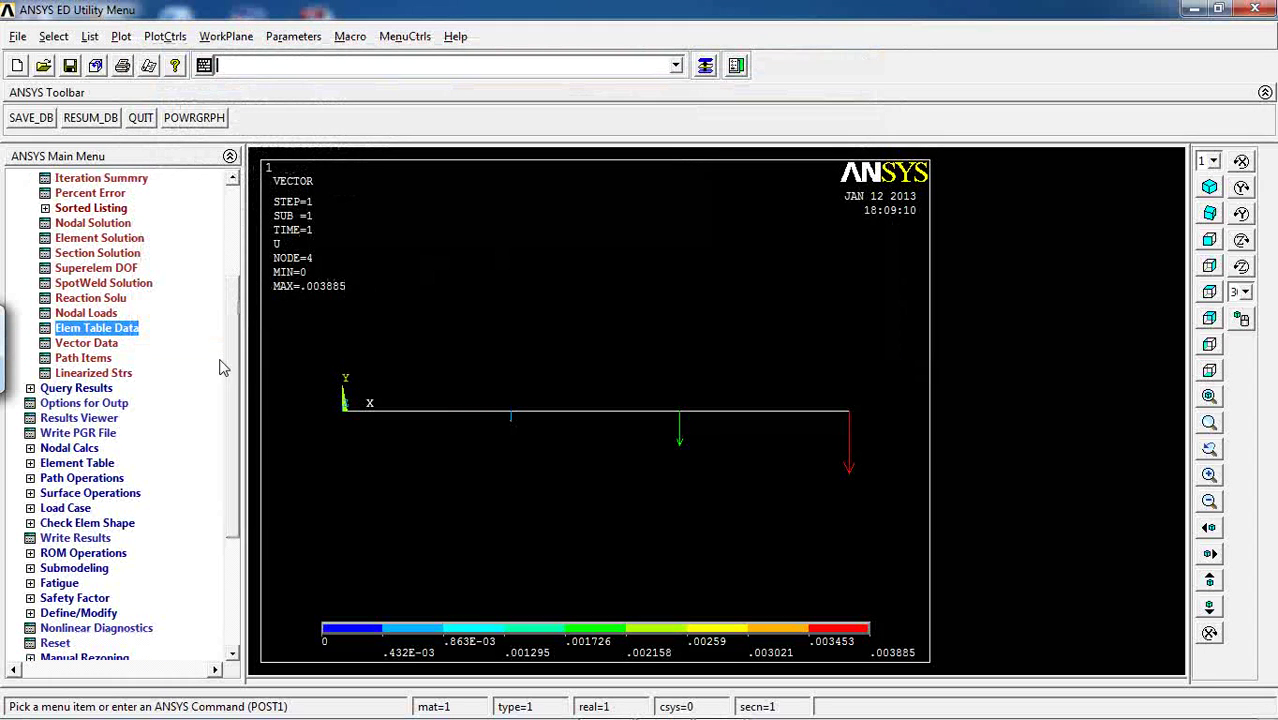
click(68, 465)
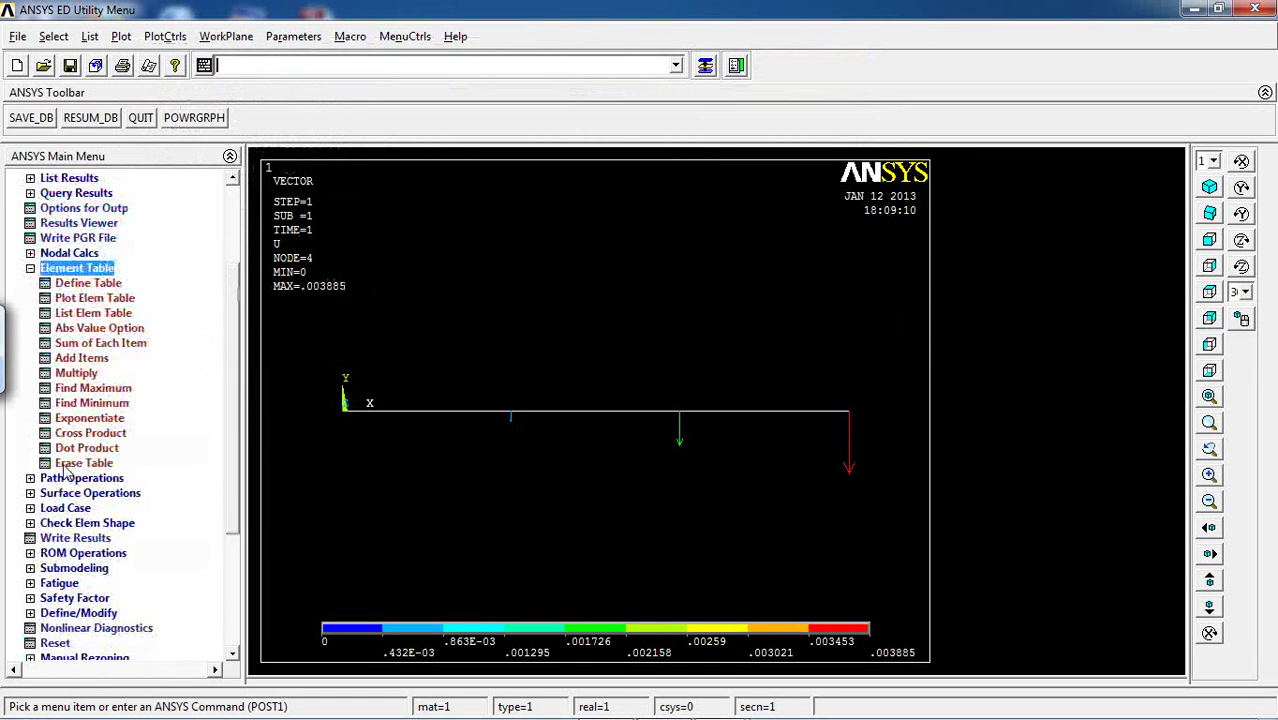
click(75, 285)
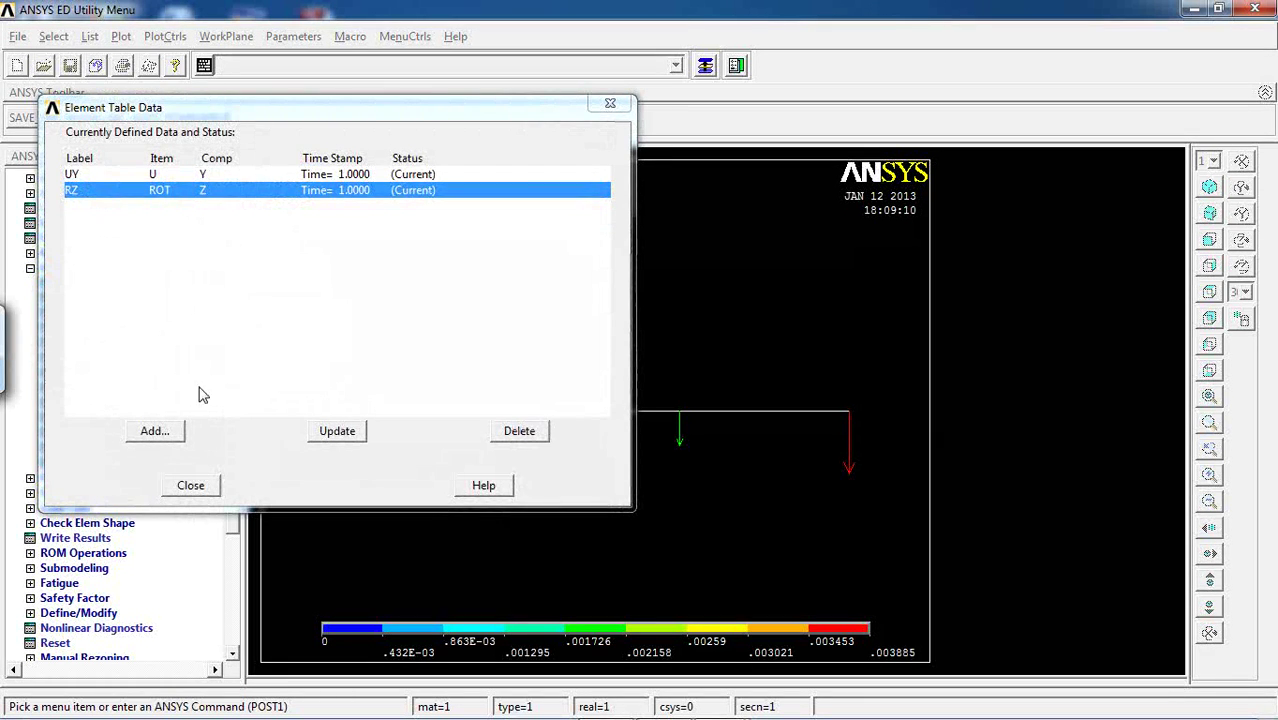
click(155, 432)
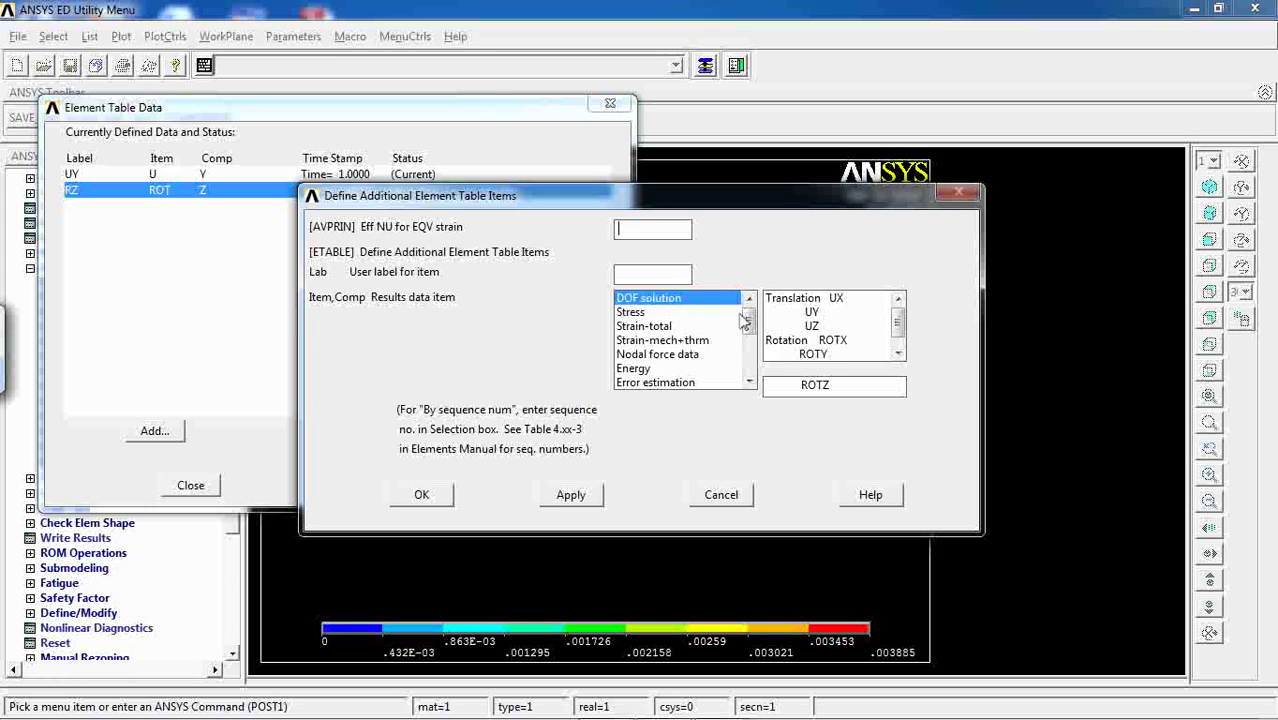
scroll(748, 320, down, 3)
scroll(748, 330, up, 3)
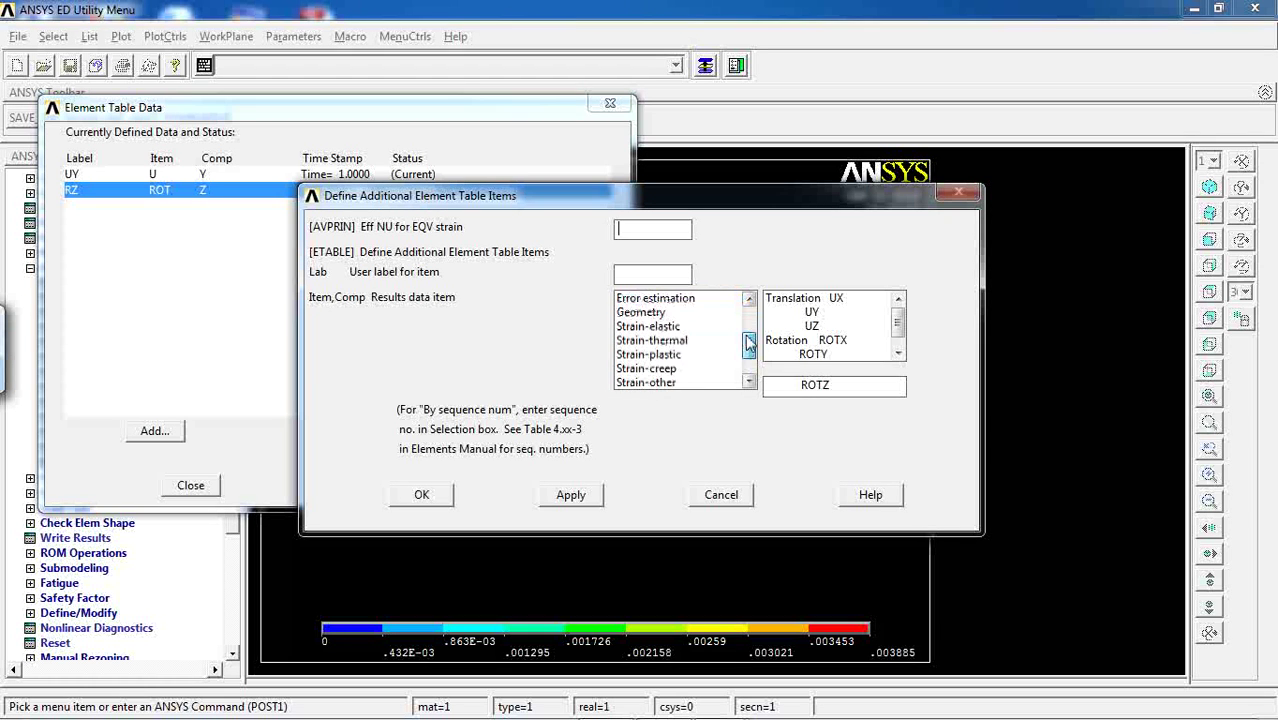
click(716, 493)
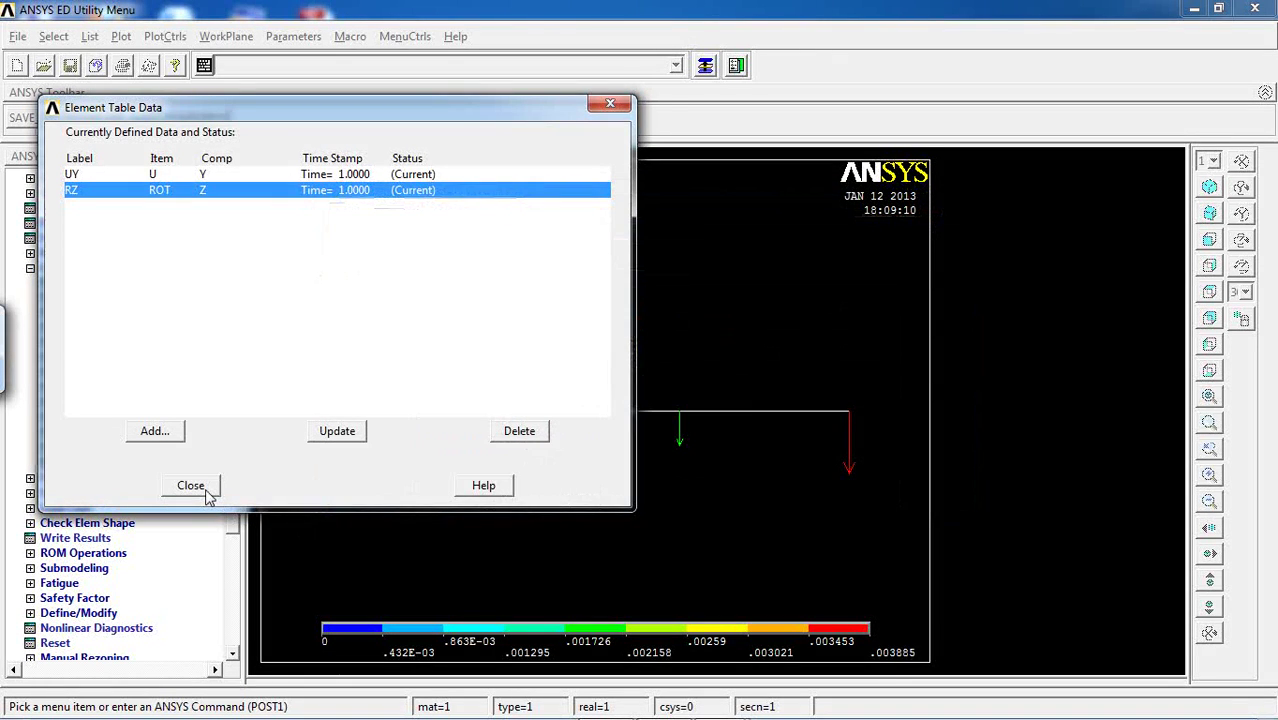
click(191, 486)
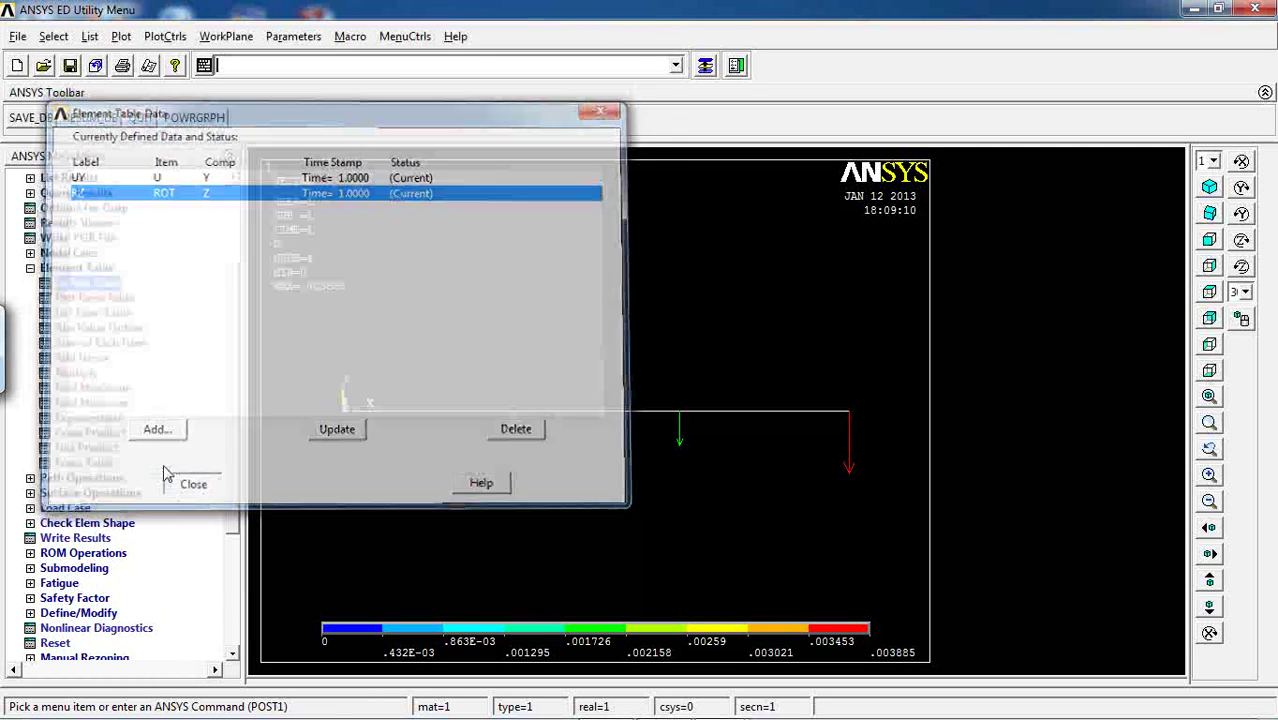
click(62, 178)
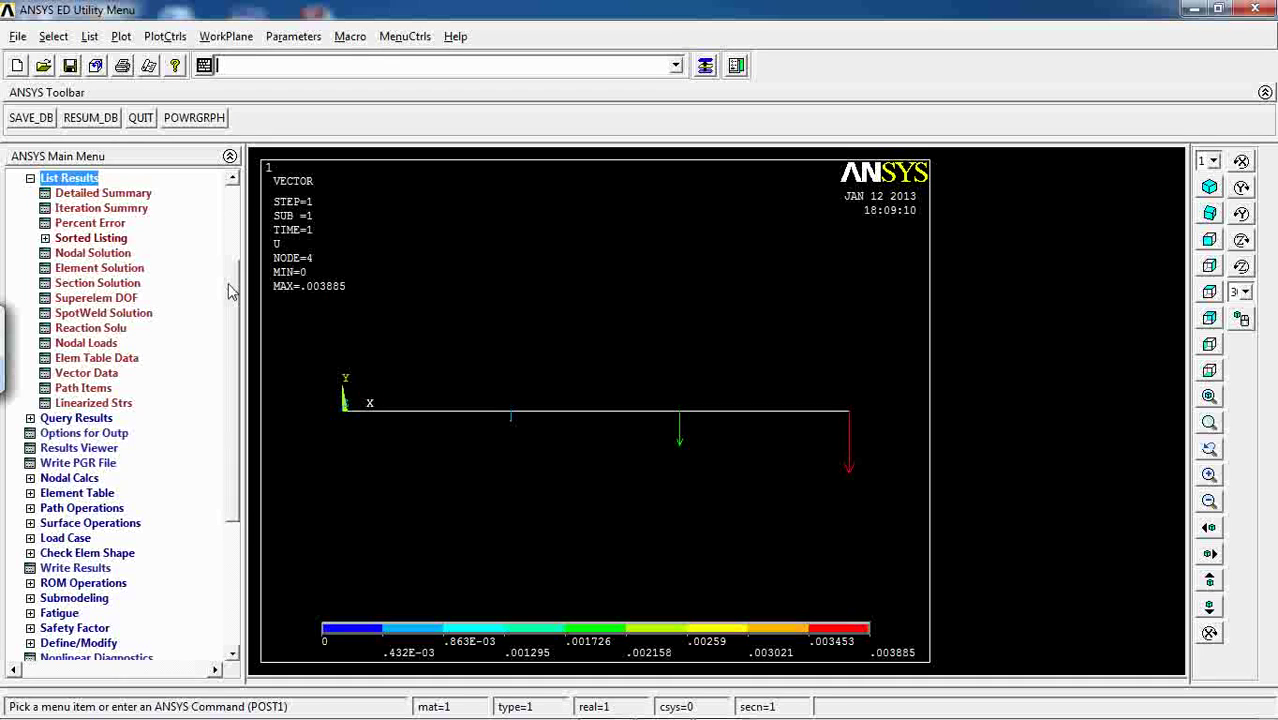
drag(228, 291, 228, 337)
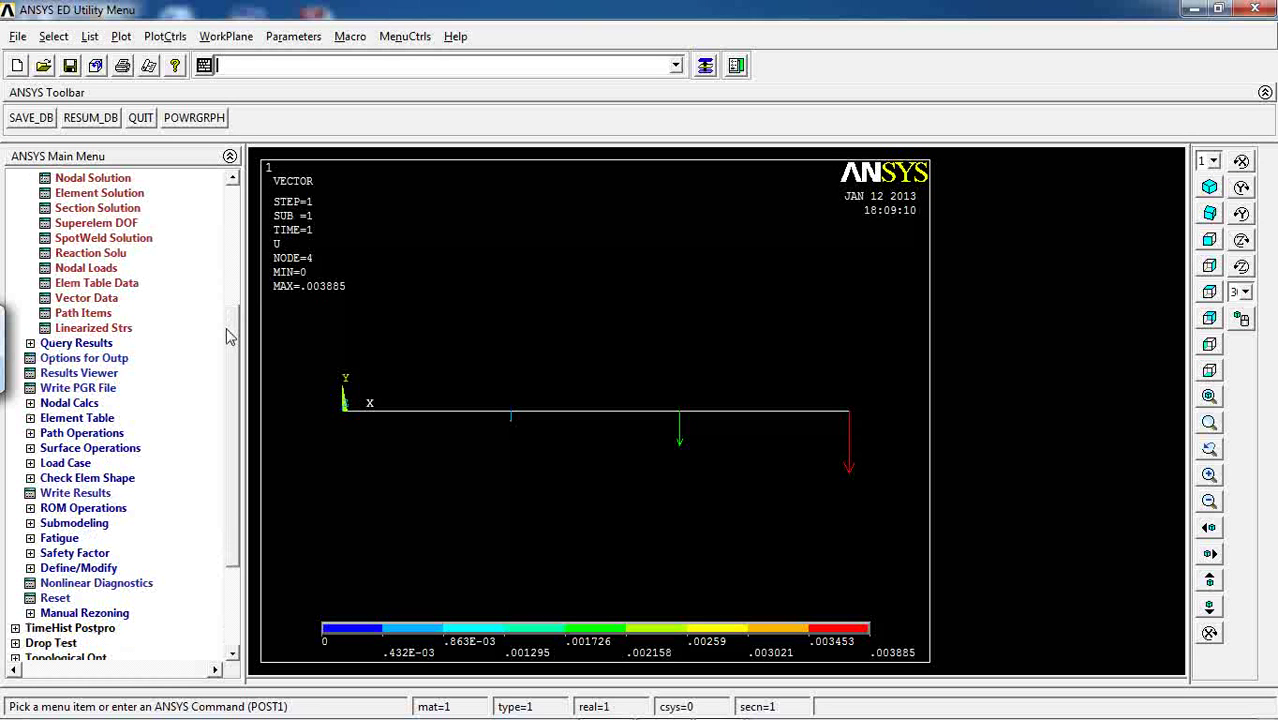
drag(228, 337, 228, 320)
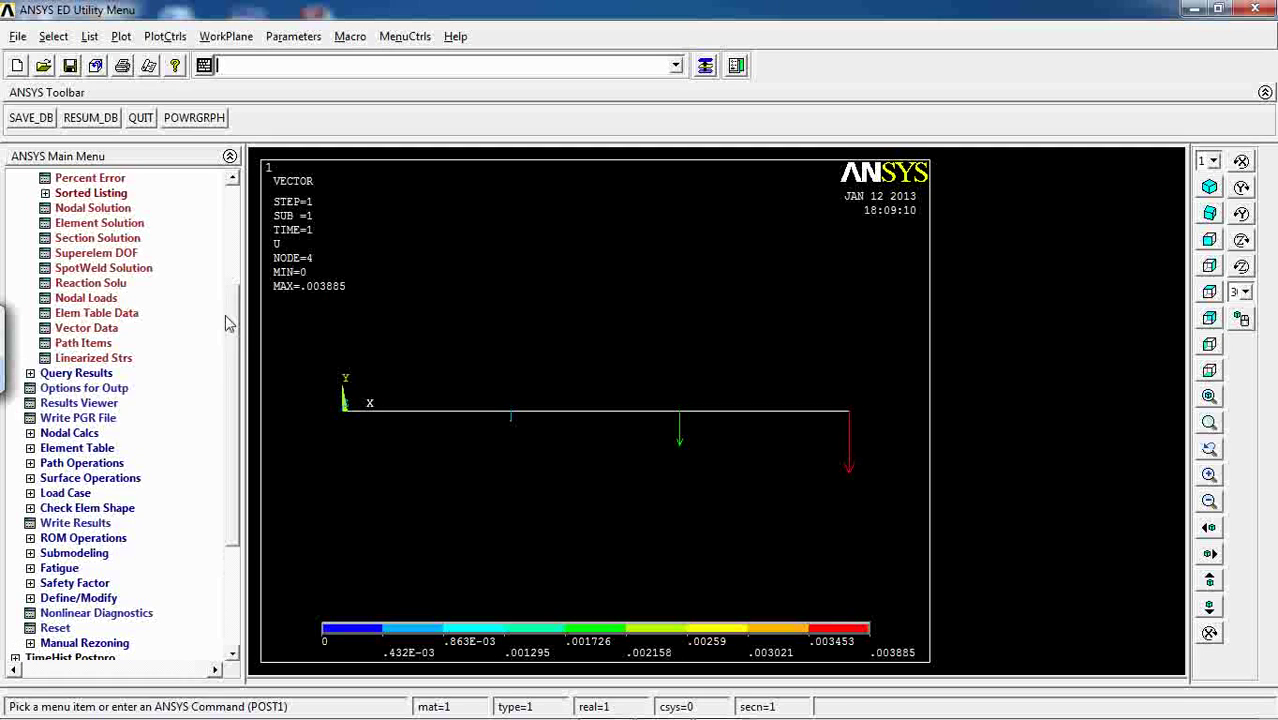
click(84, 449)
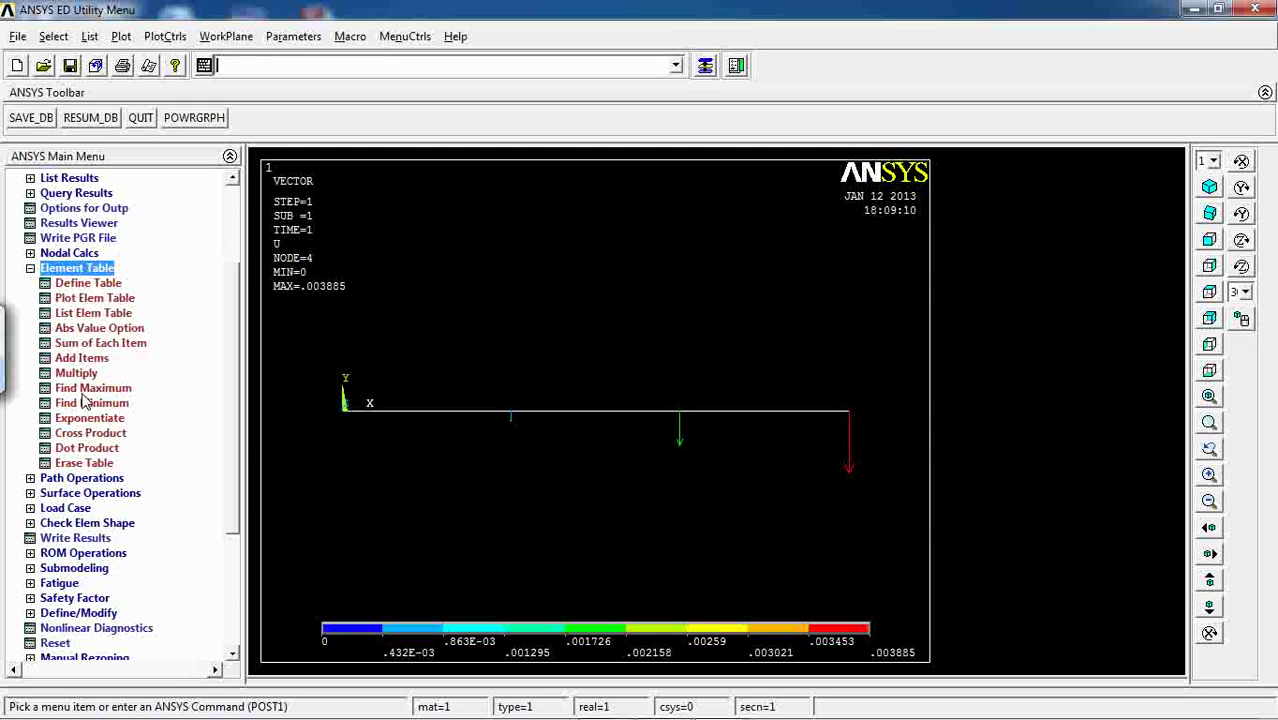
List the reaction solution for all items, review the FX, FY and MZ reactions and close the listing
drag(231, 317, 229, 268)
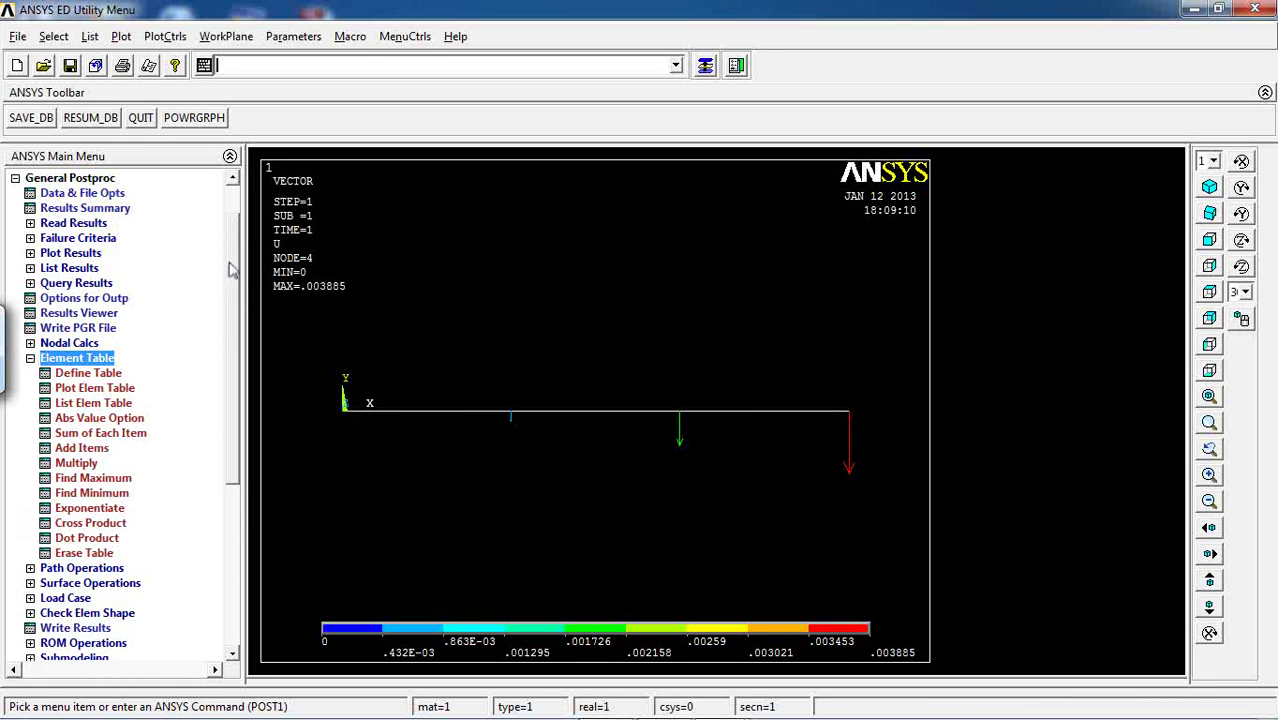
scroll(229, 268, up, 2)
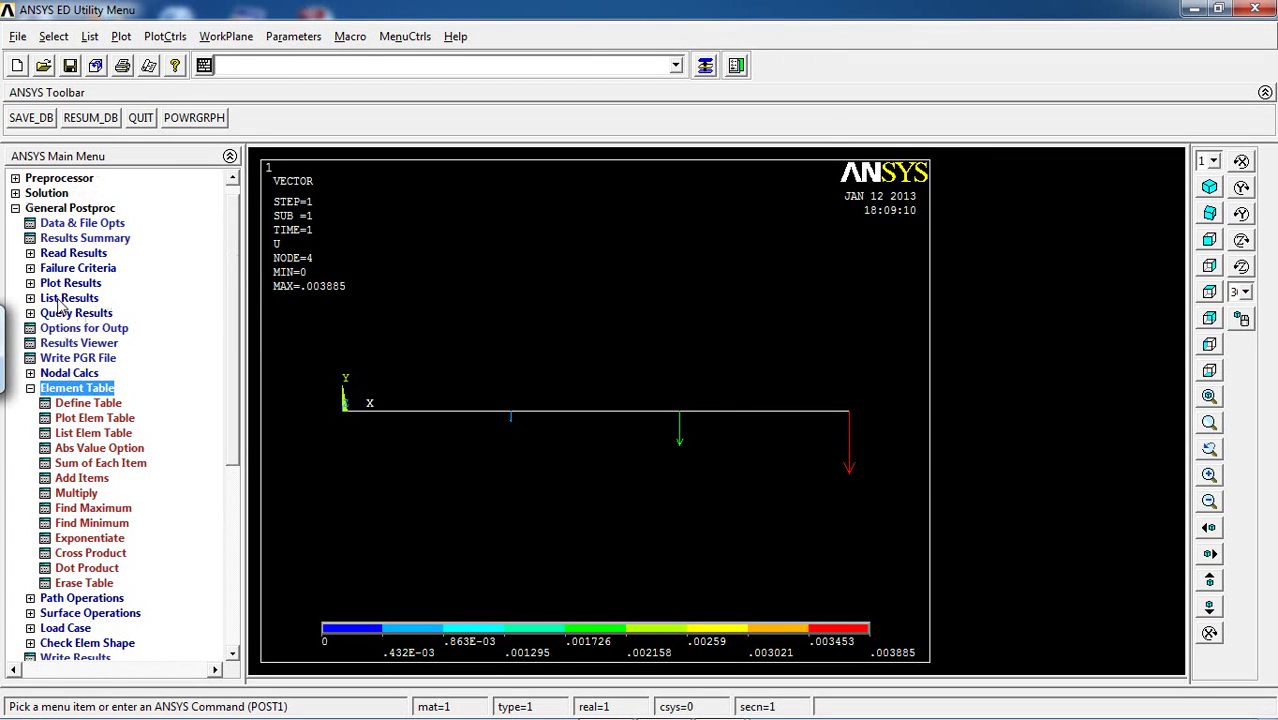
click(66, 298)
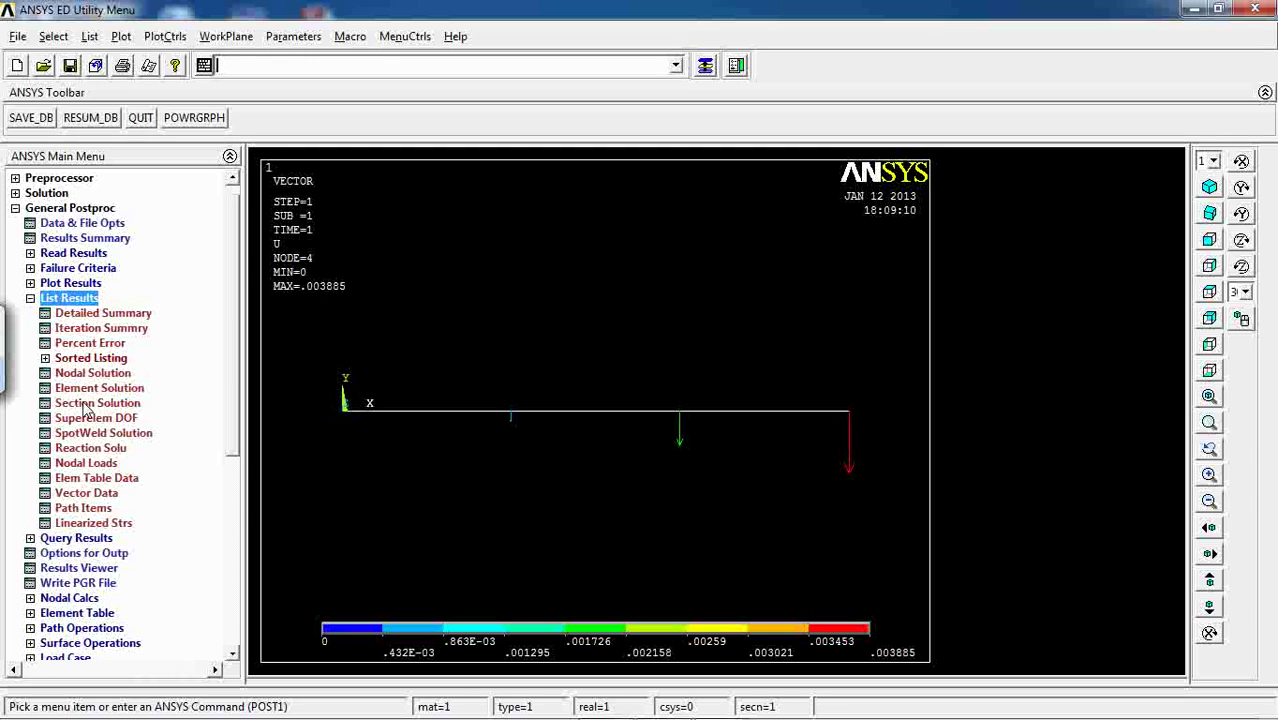
click(80, 449)
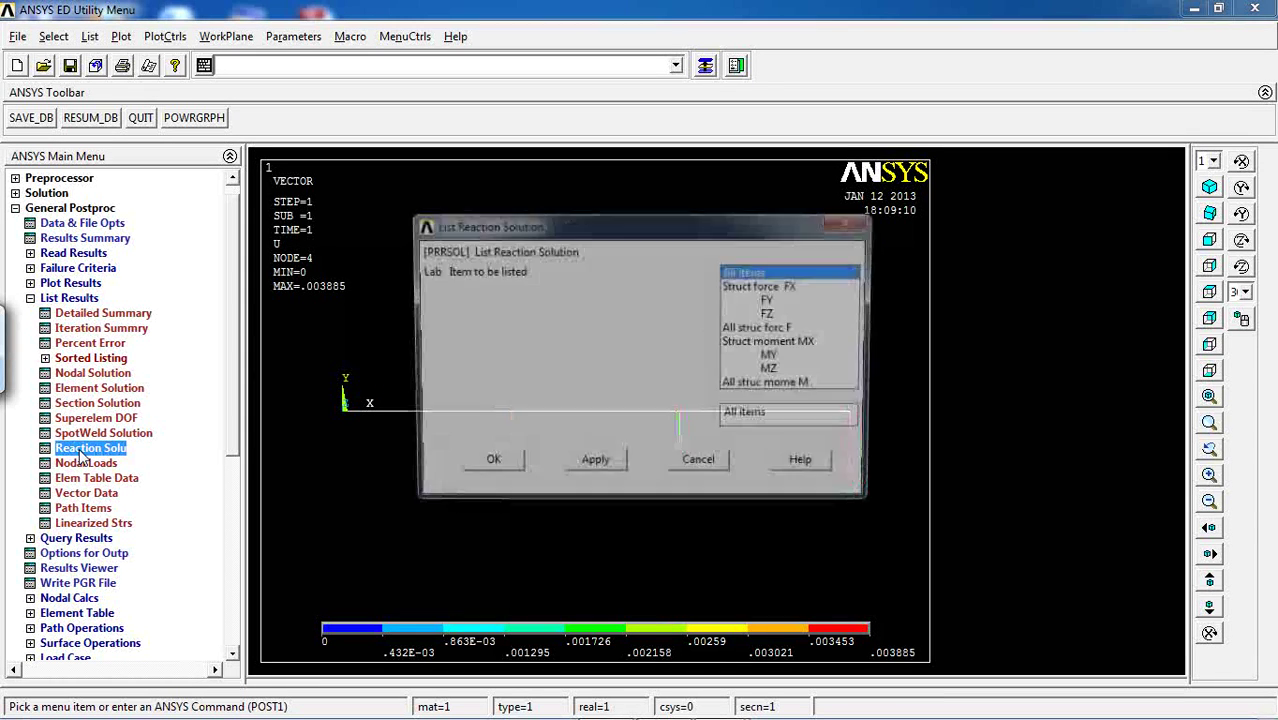
click(487, 466)
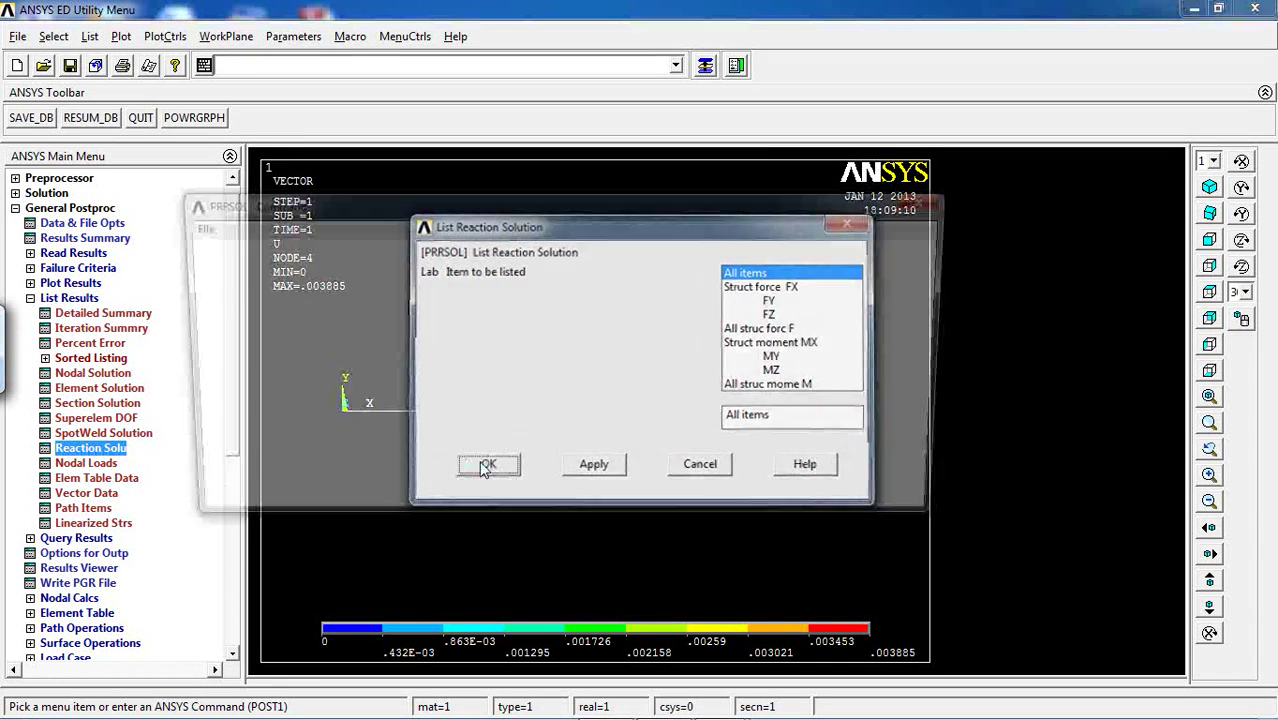
drag(232, 362, 492, 423)
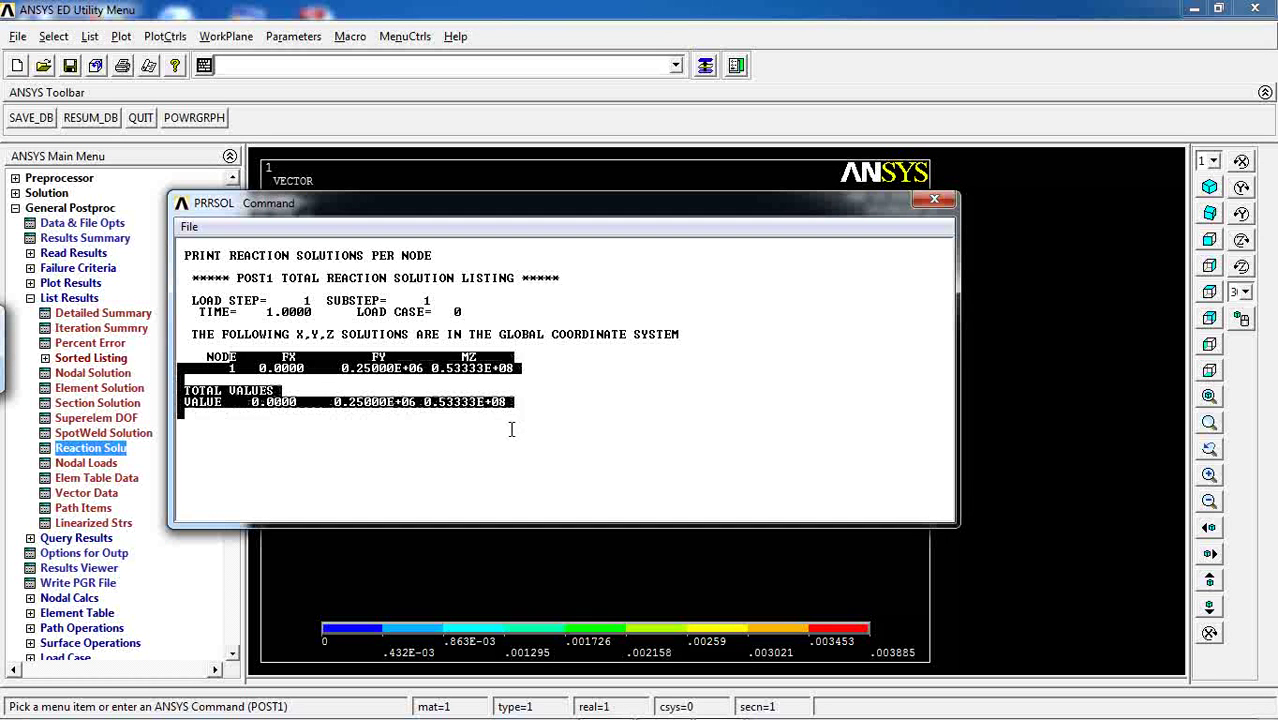
click(935, 203)
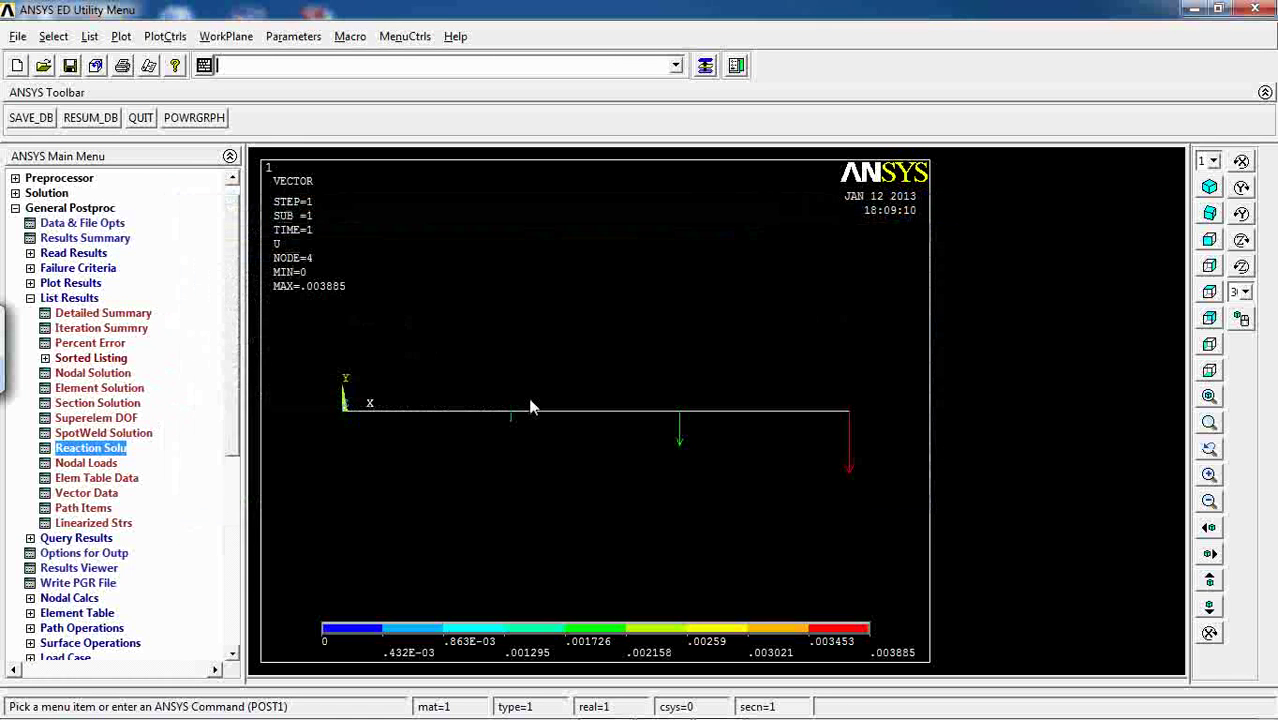
drag(237, 331, 237, 287)
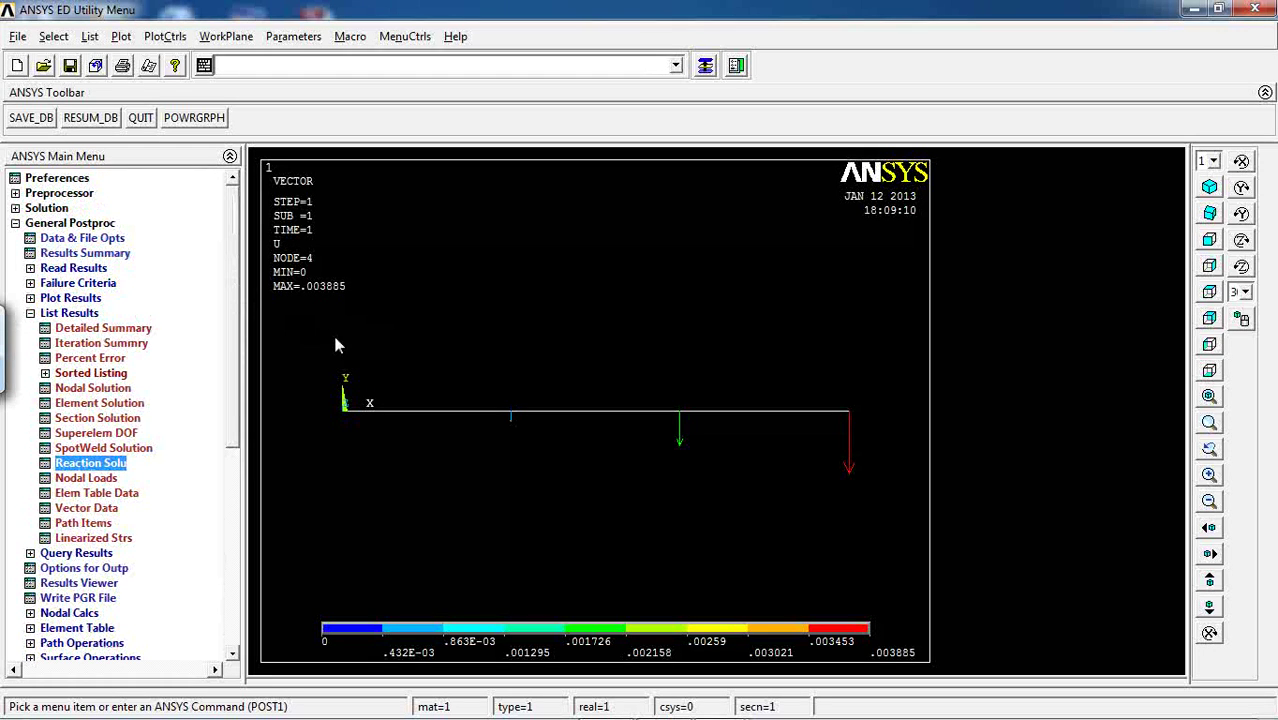